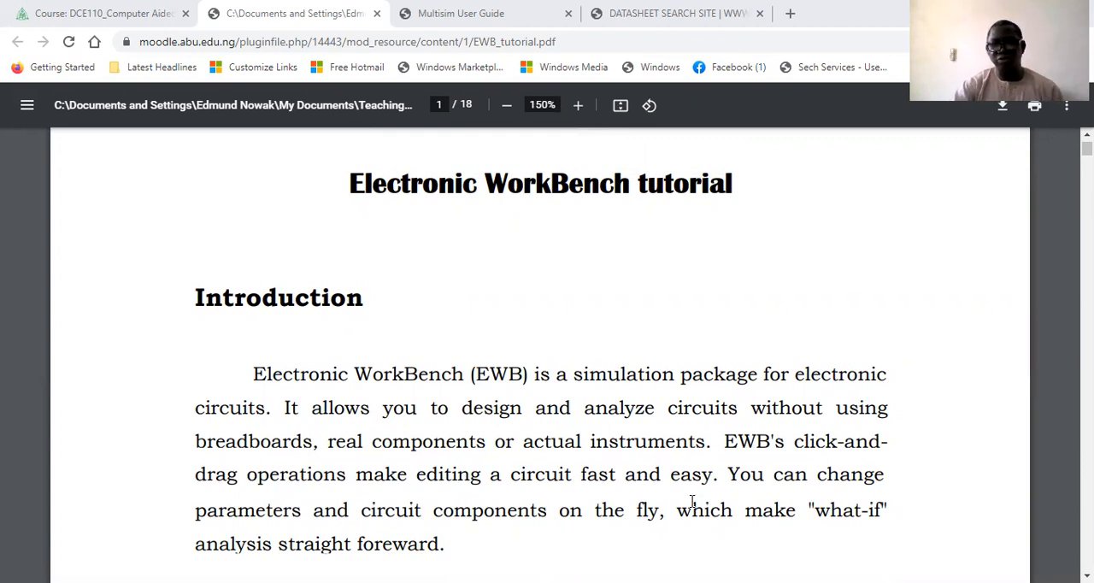
Read the introduction of the Electronic WorkBench tutorial PDF, from its first page to the opening of page 2.
scroll(692, 500, down, 1)
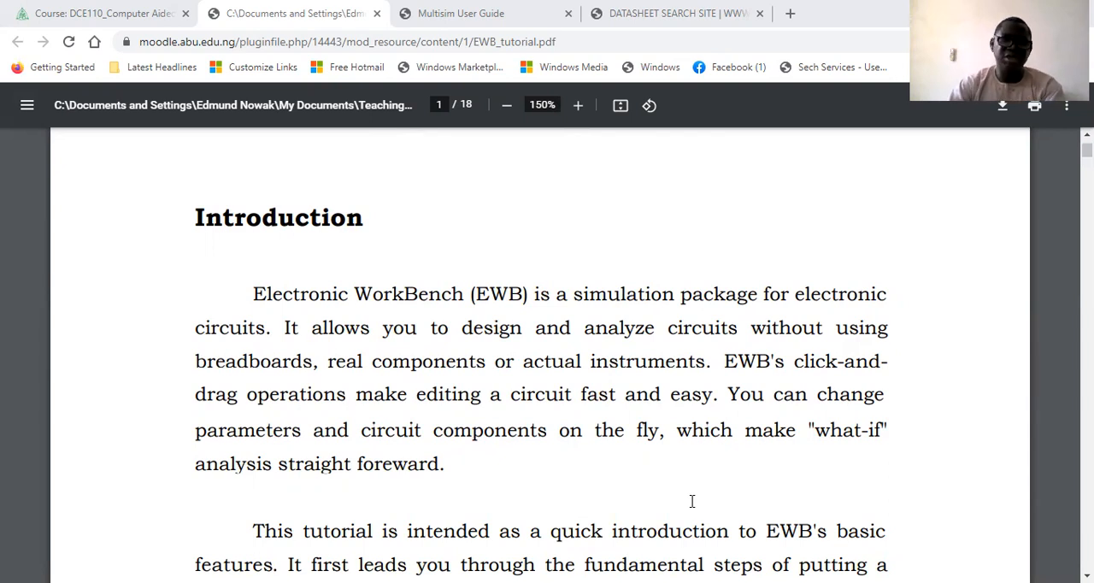
scroll(692, 501, down, 1)
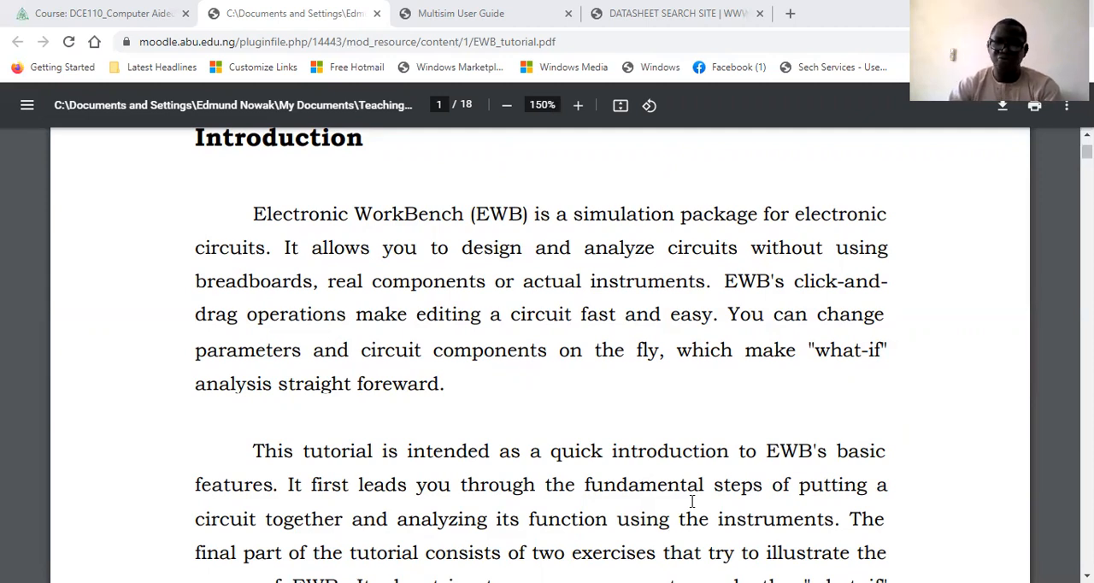
scroll(692, 502, down, 1)
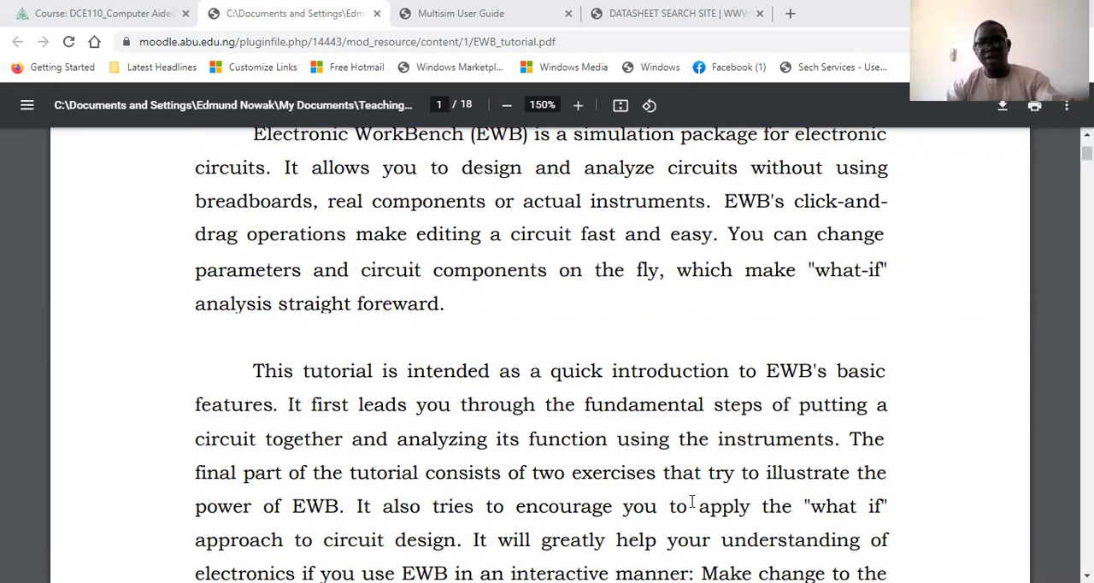
scroll(674, 458, down, 2)
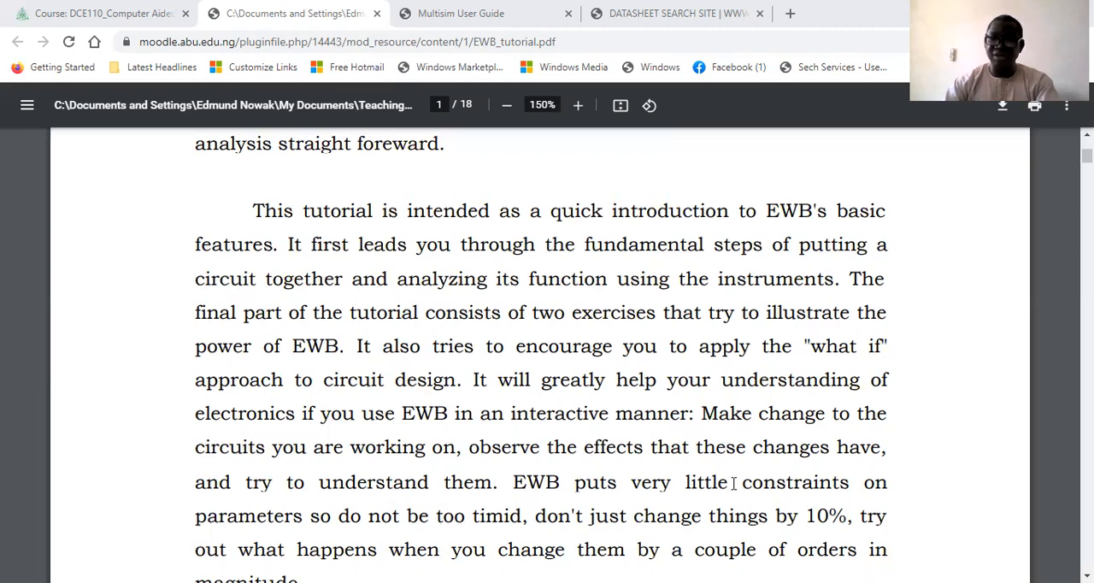
scroll(733, 483, down, 2)
scroll(733, 480, up, 1)
scroll(730, 488, down, 1)
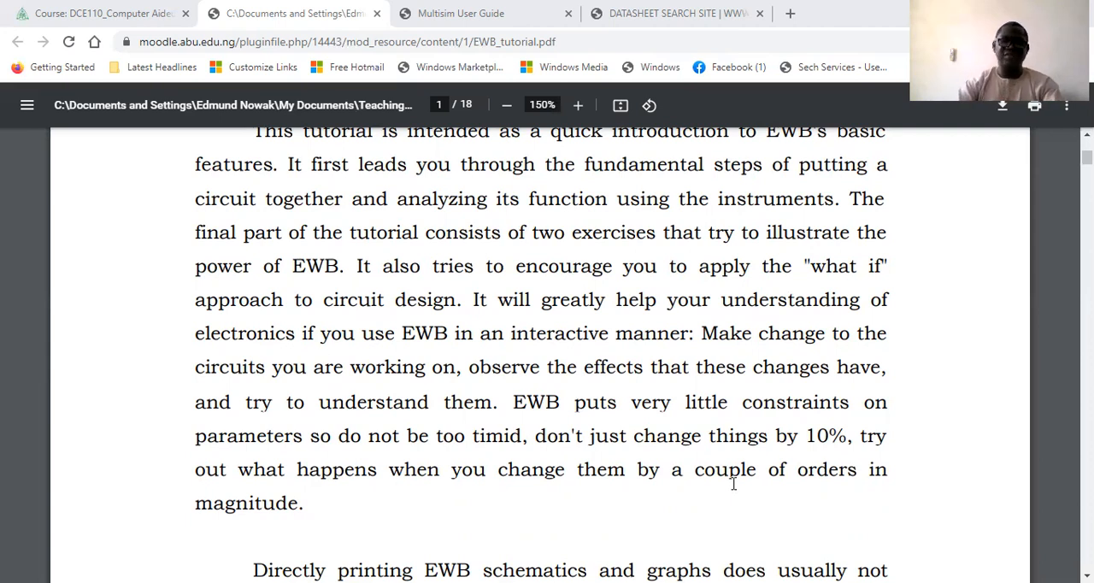
scroll(733, 484, down, 1)
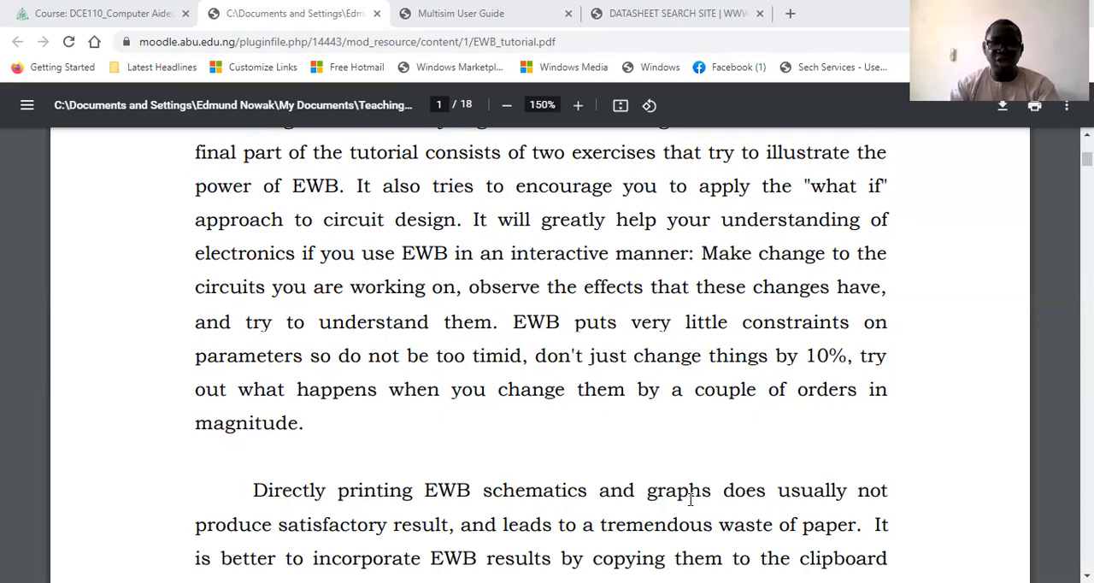
scroll(726, 530, down, 4)
scroll(737, 538, down, 5)
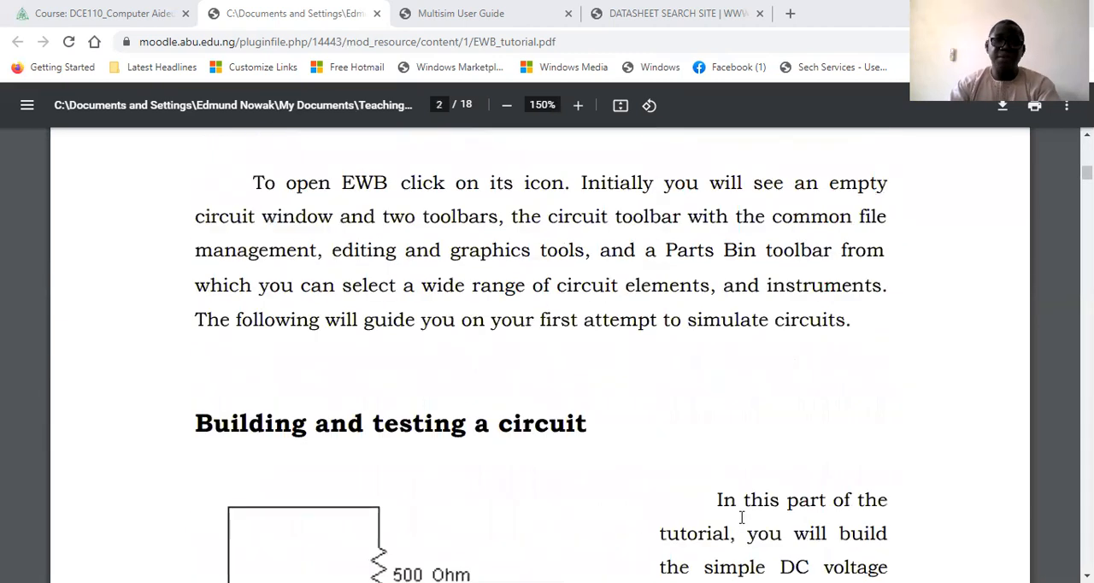
scroll(837, 456, up, 5)
scroll(837, 458, up, 1)
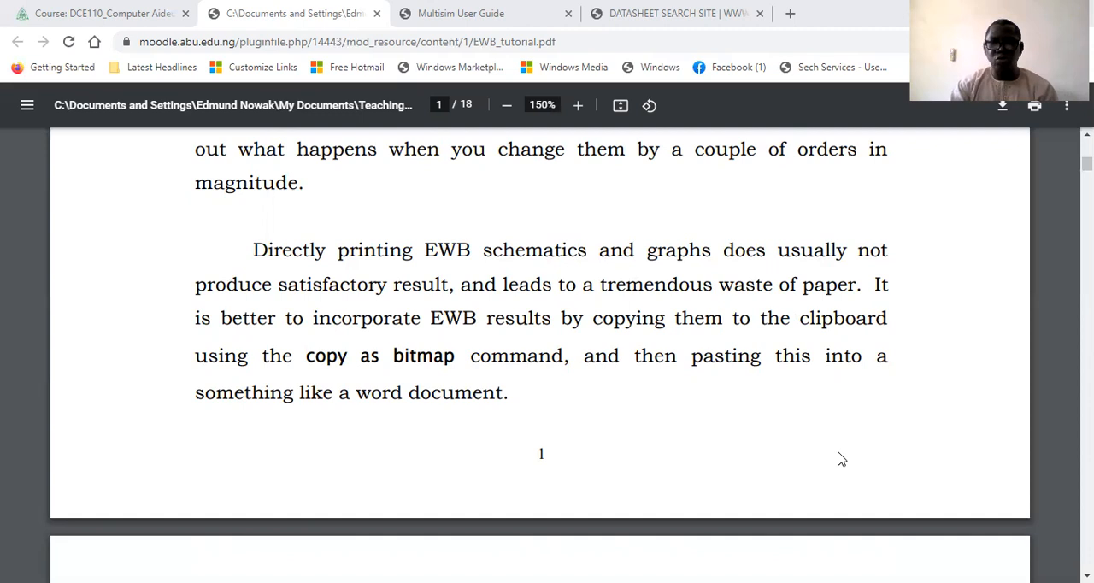
scroll(841, 458, down, 2)
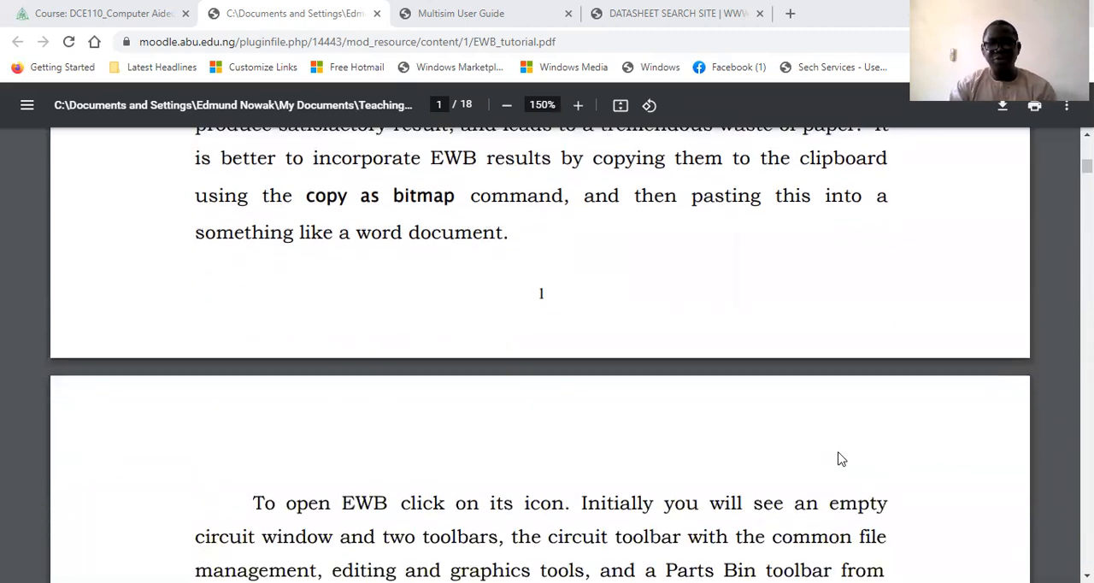
scroll(841, 459, down, 4)
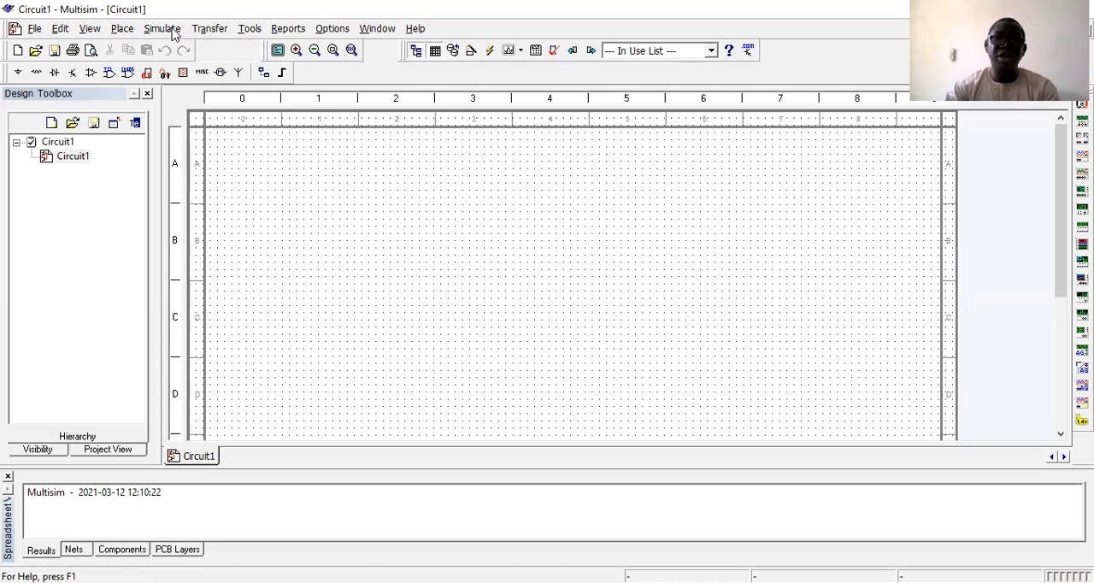
Switch to Multisim, open the component browser for sources and review the list of available databases.
click(19, 74)
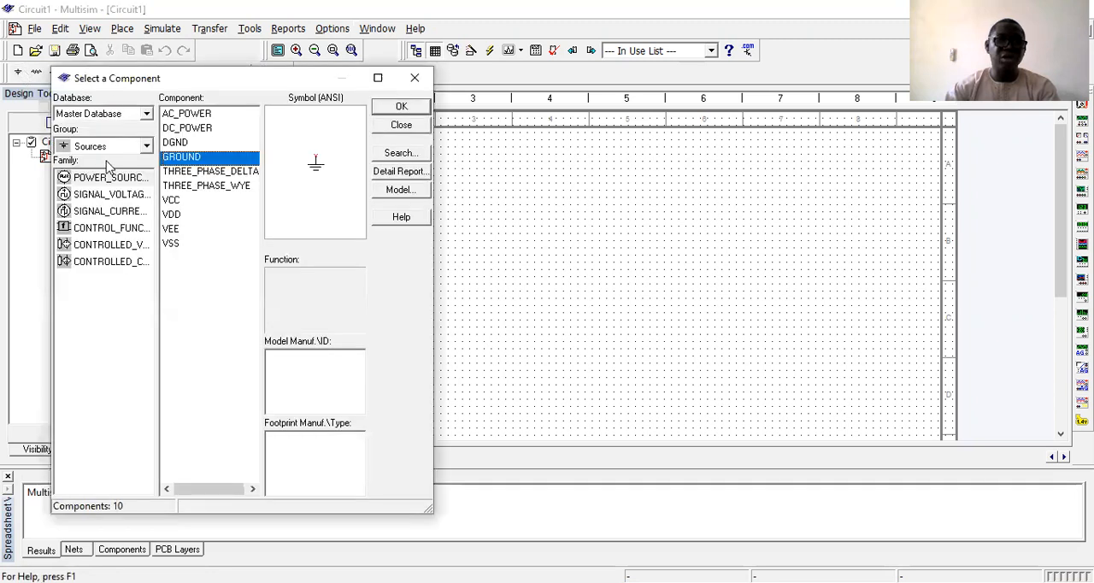
click(145, 114)
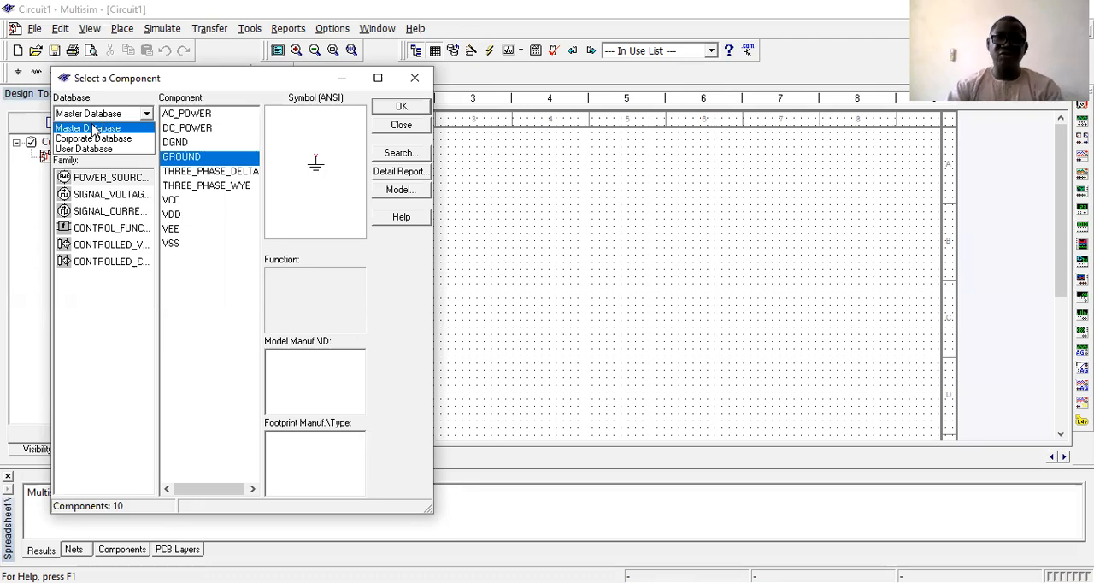
click(560, 109)
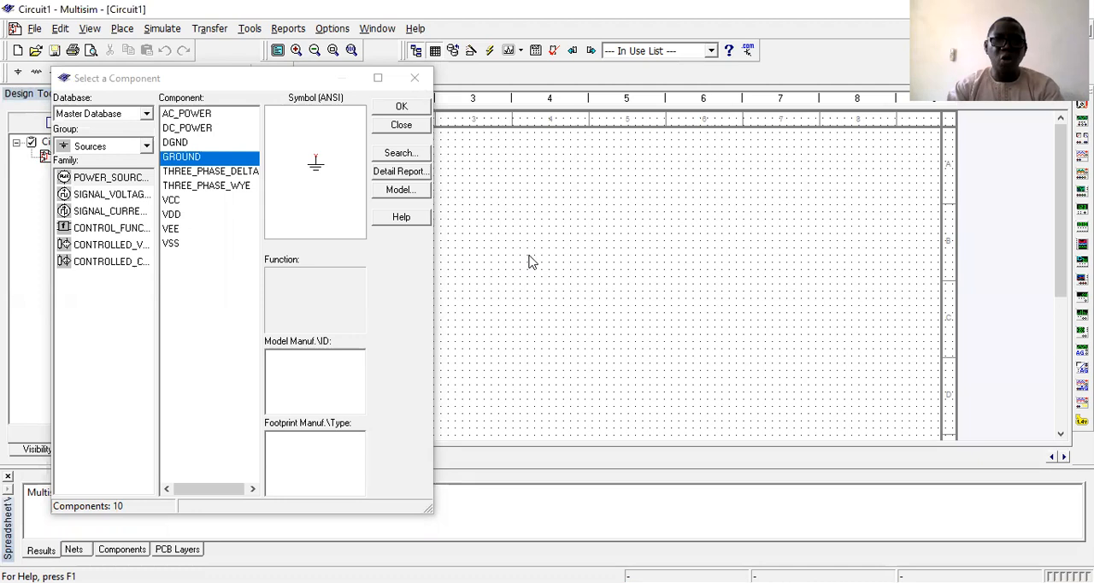
click(147, 113)
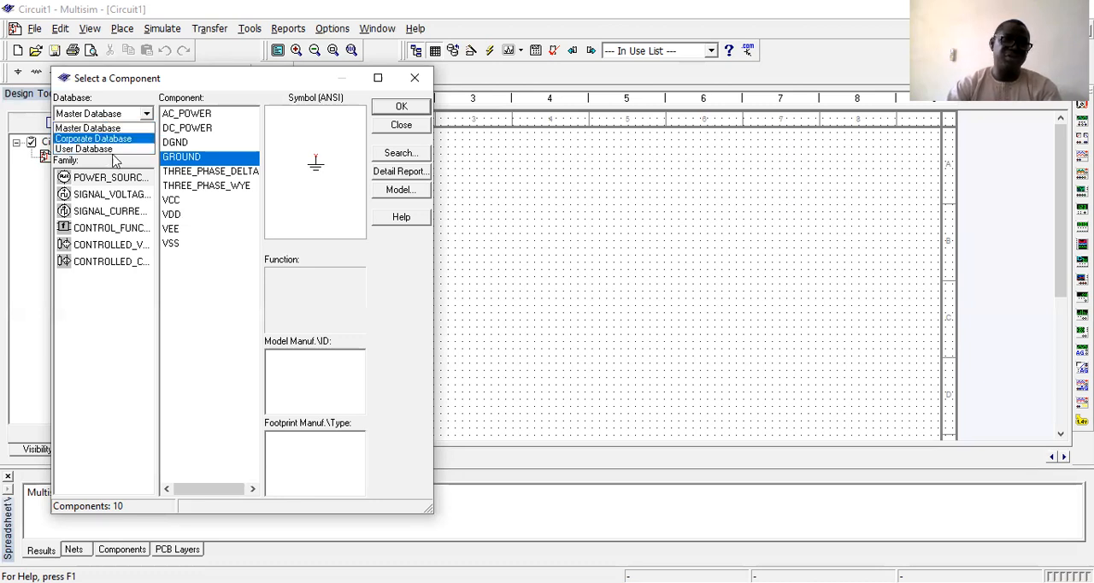
click(76, 171)
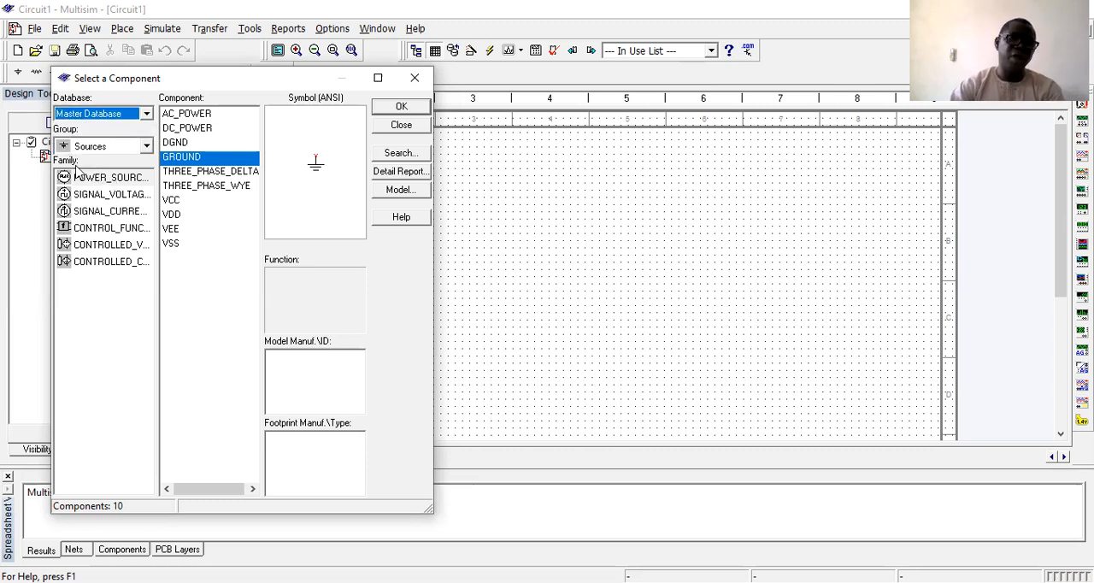
Check the Sources group in the Corporate Database and the User Database, and return to the Master Database.
click(145, 114)
click(96, 137)
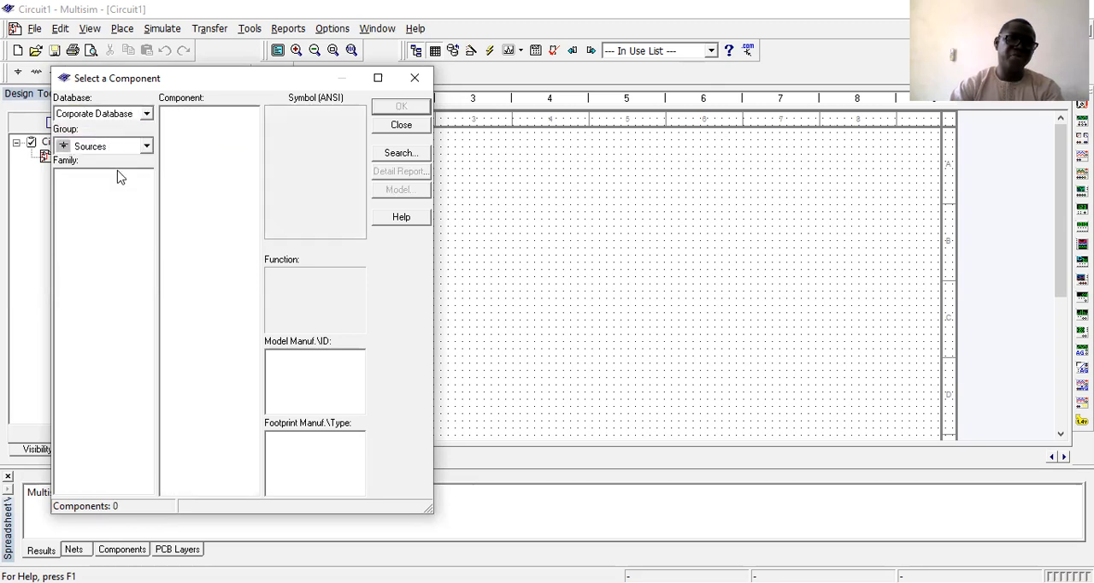
click(145, 113)
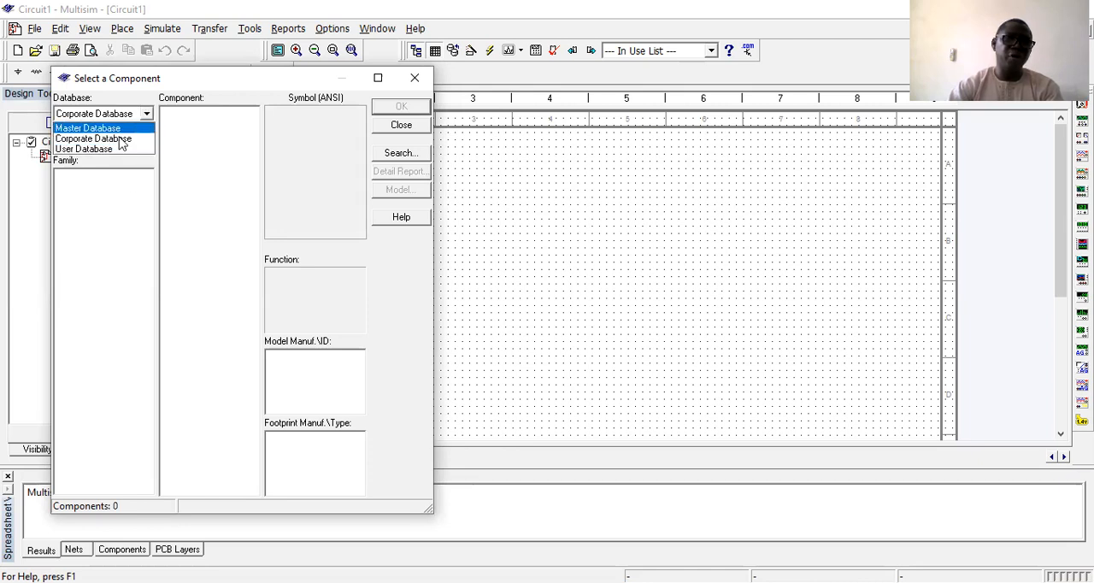
click(115, 149)
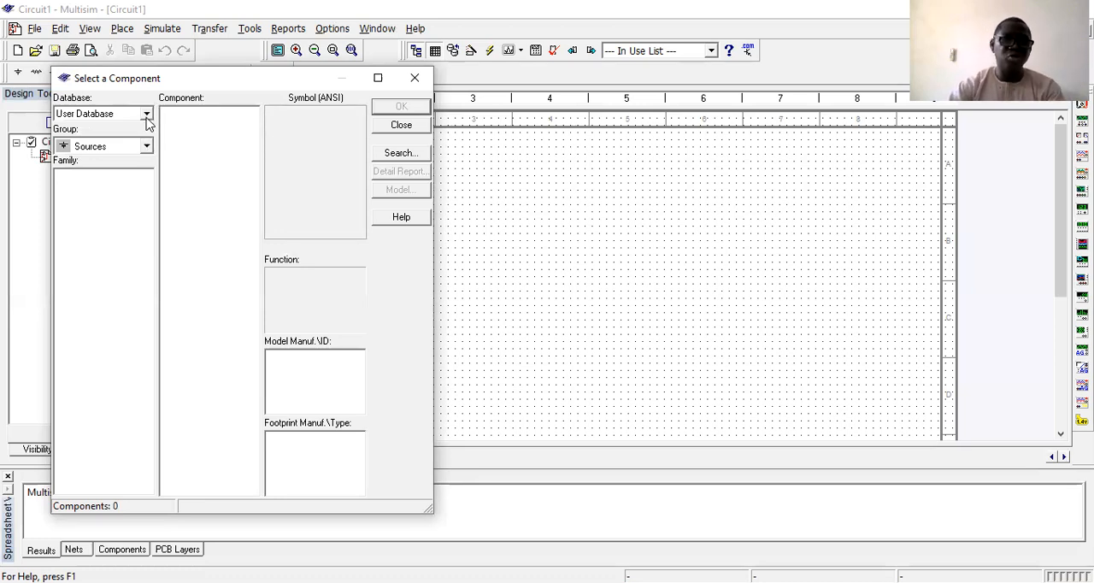
click(146, 113)
click(128, 125)
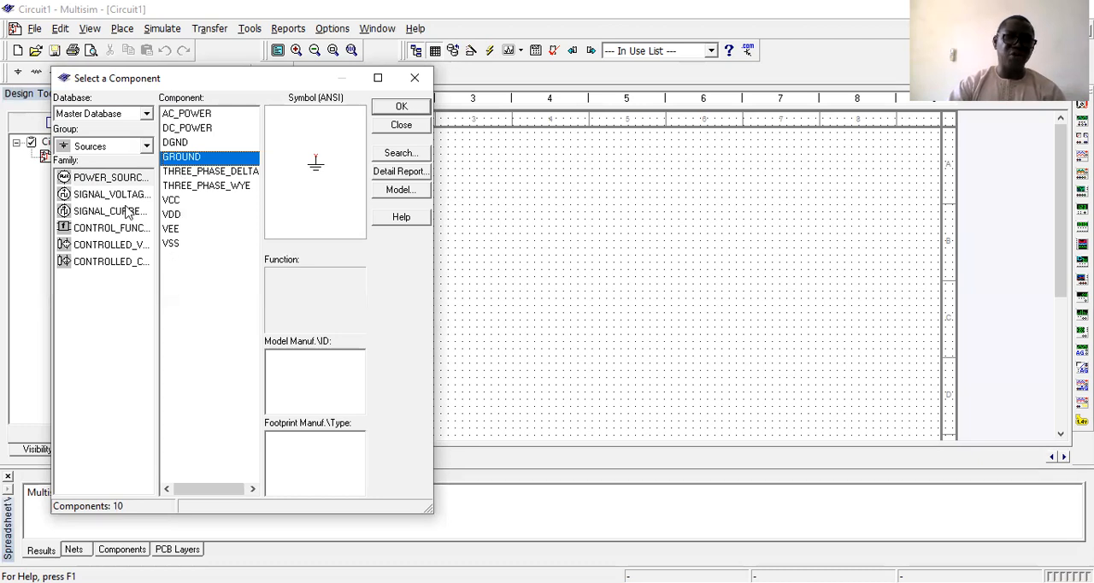
Browse the signal voltage sources, signal current sources and control function blocks families of the Sources group.
click(88, 194)
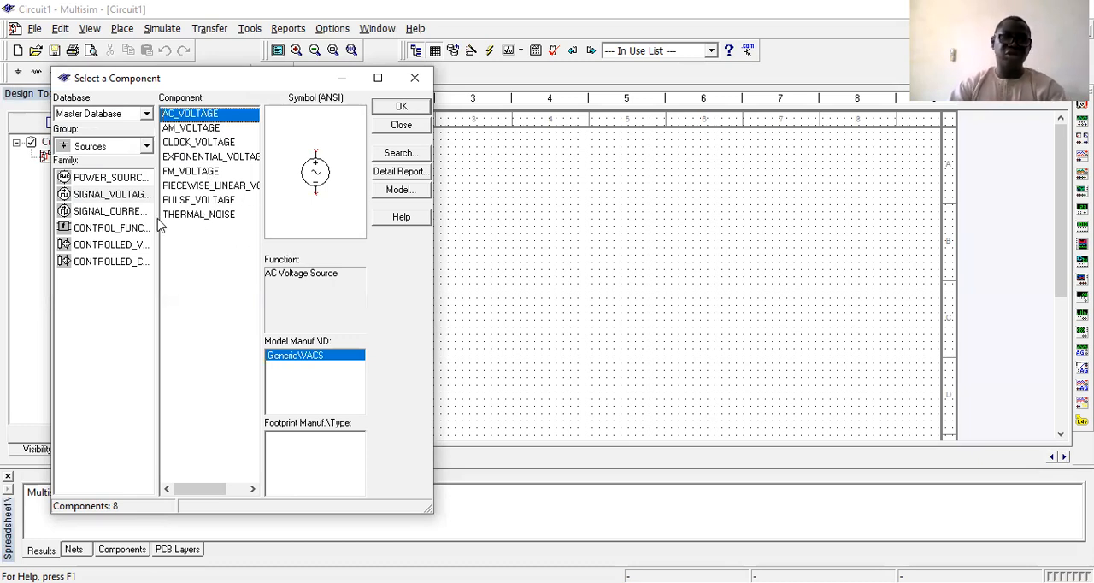
click(95, 212)
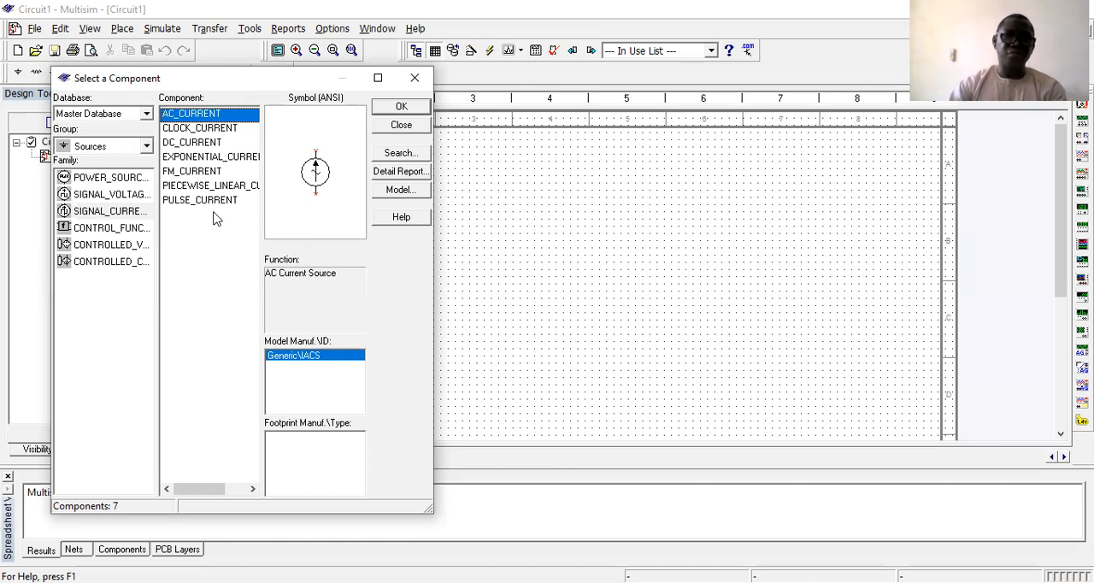
click(124, 228)
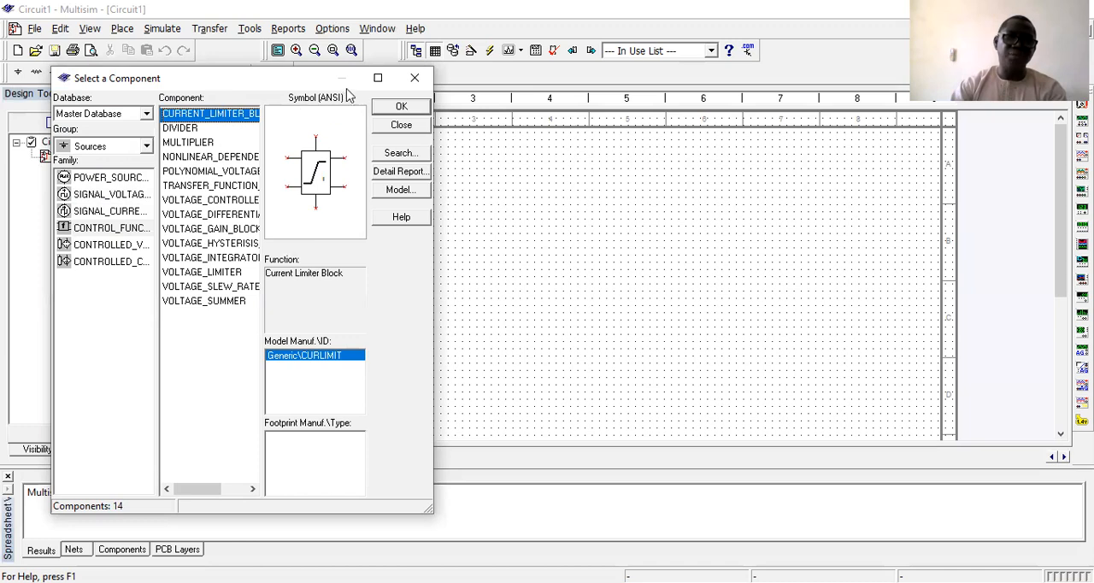
Enlarge the component browser and examine the symbols of the components in the CONTROLLED_VOLTAGE_SOURCES family.
click(378, 78)
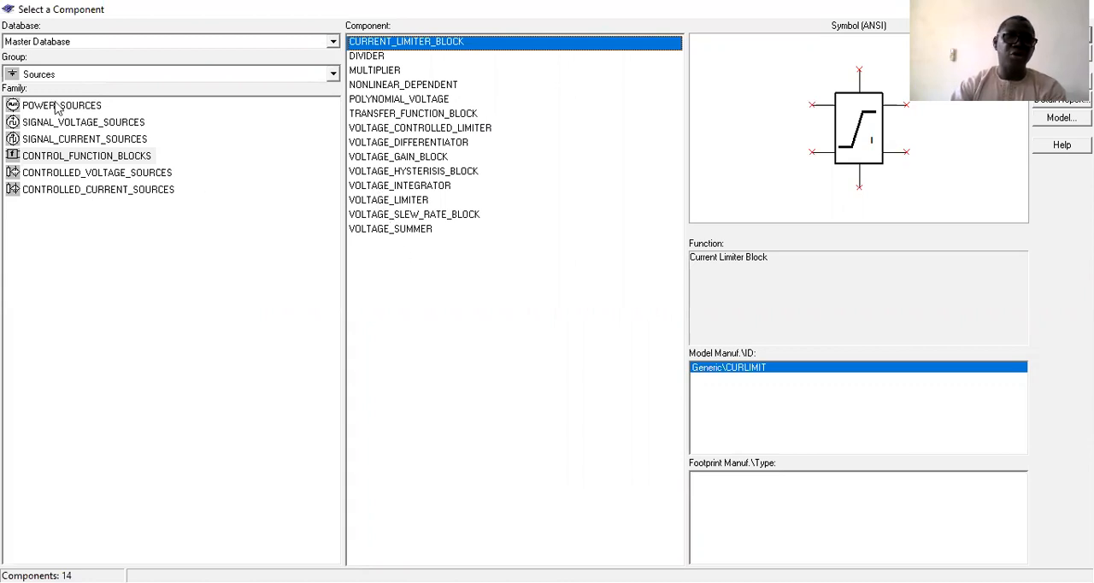
click(59, 175)
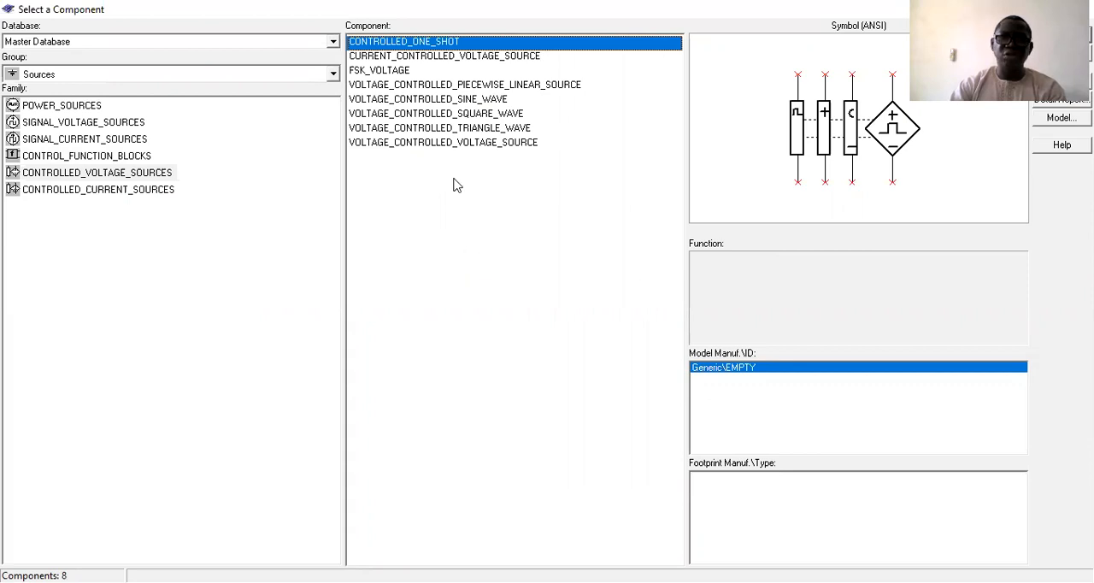
click(415, 114)
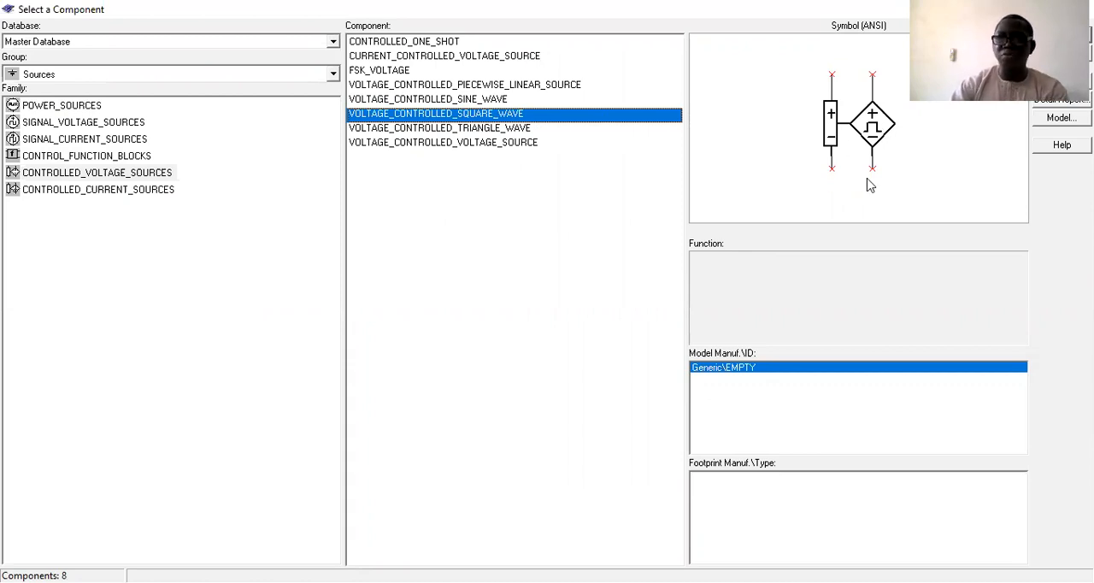
click(465, 128)
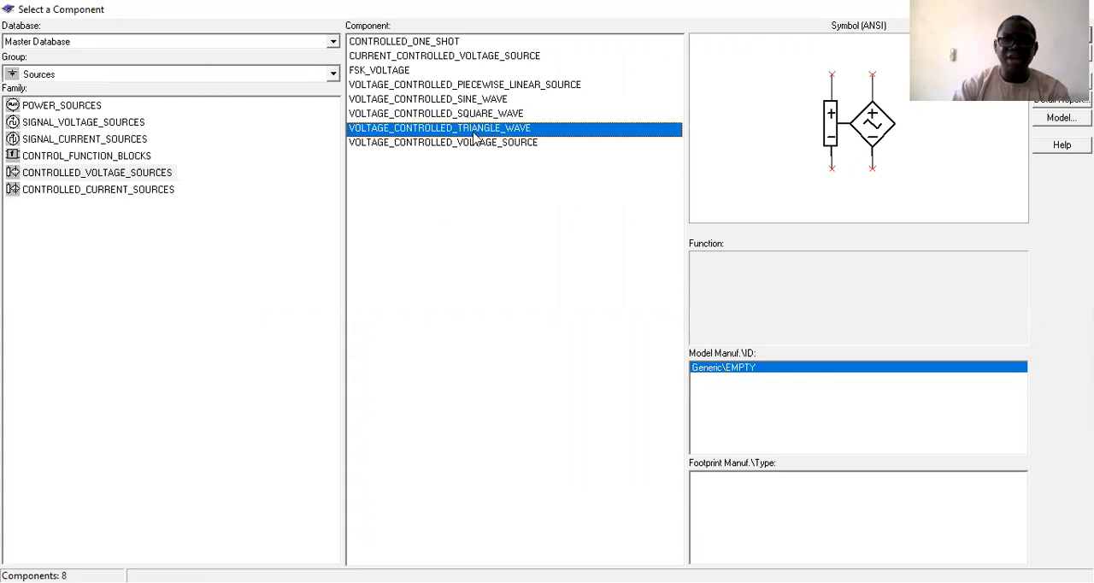
click(437, 144)
click(440, 99)
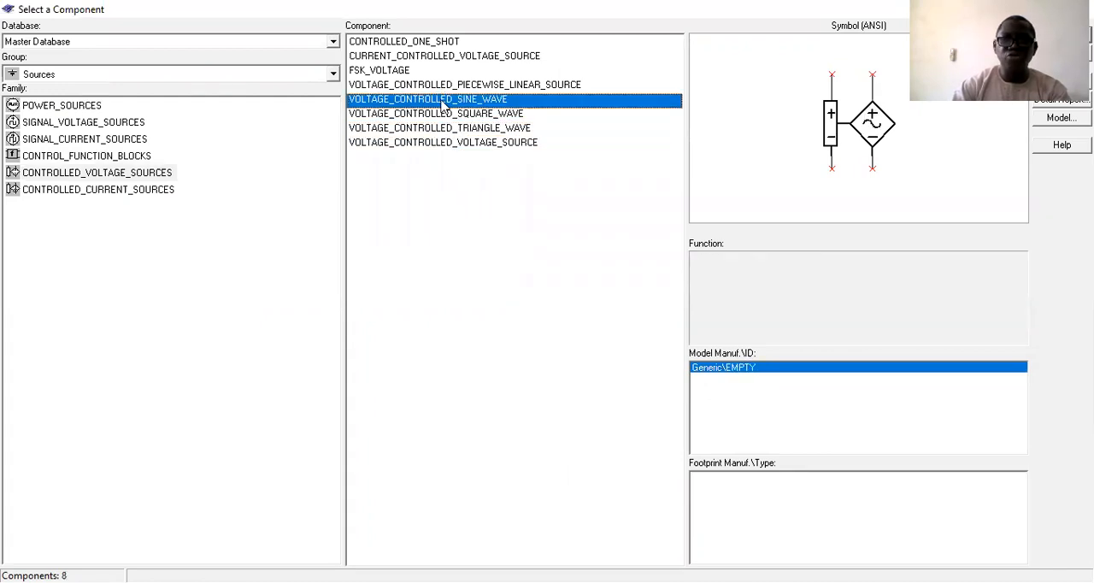
click(434, 86)
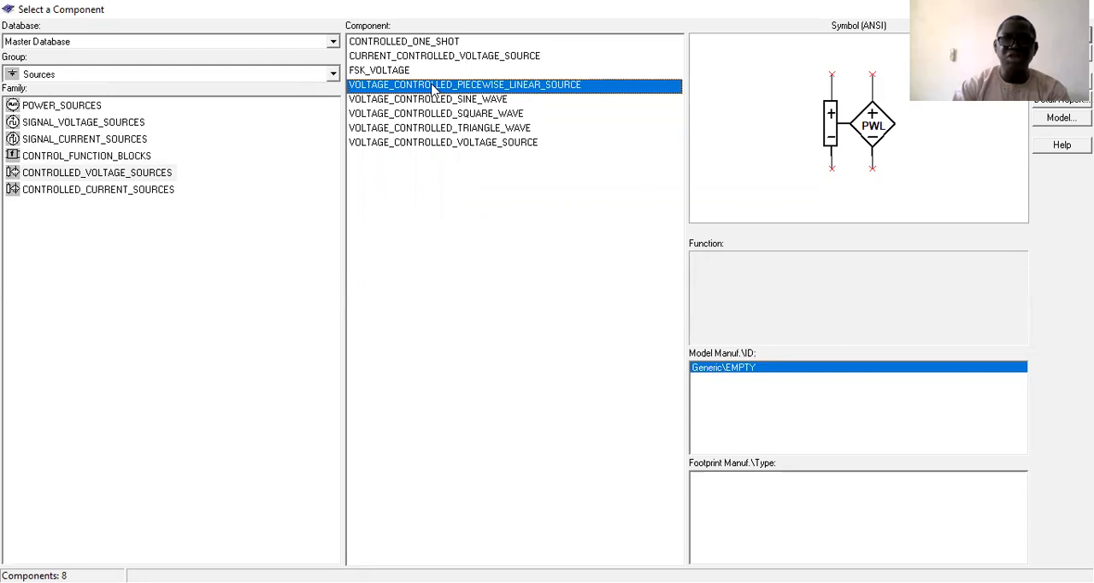
key(Up)
key(Up)
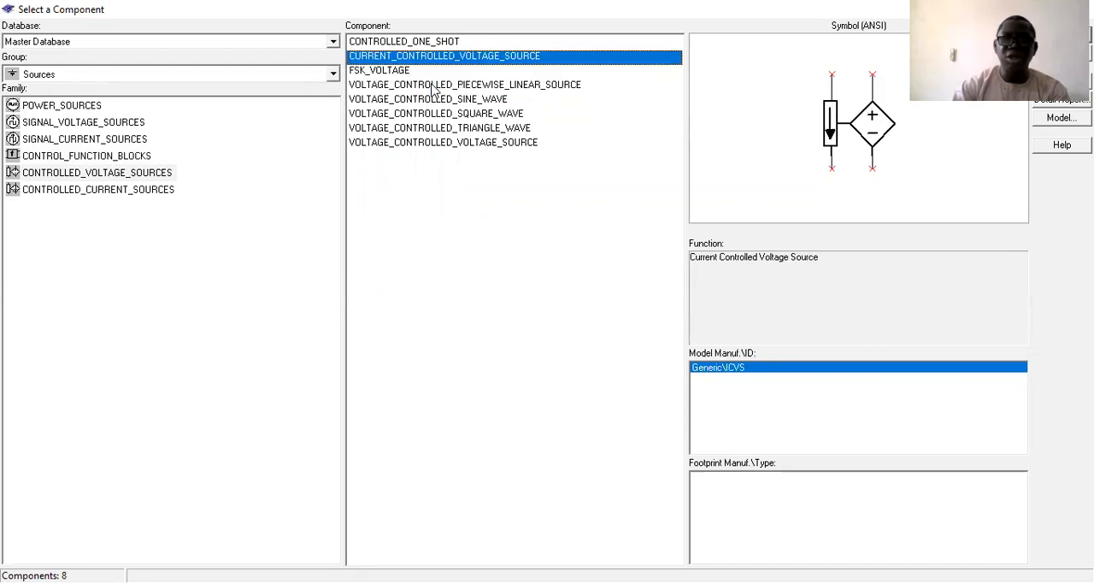
key(Up)
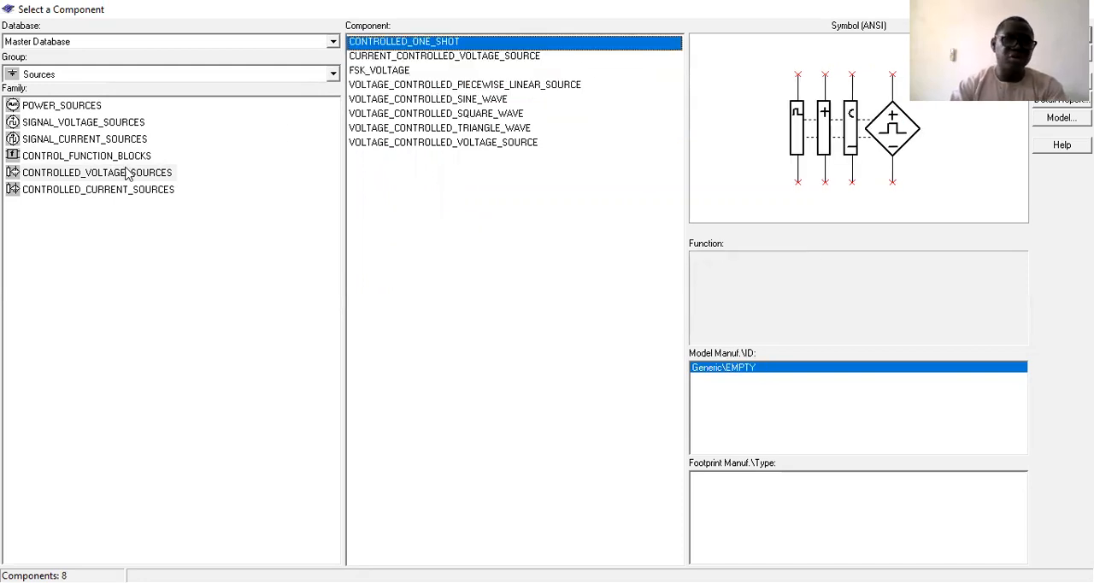
Examine the two components in the CONTROLLED_CURRENT_SOURCES family and restore the component browser to its smaller size.
click(89, 190)
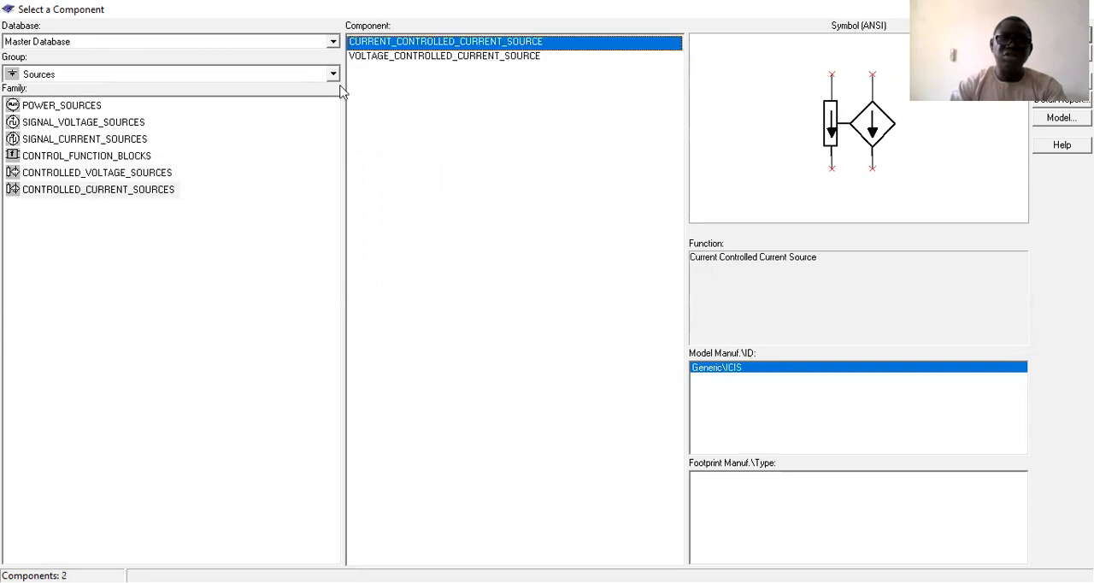
key(Down)
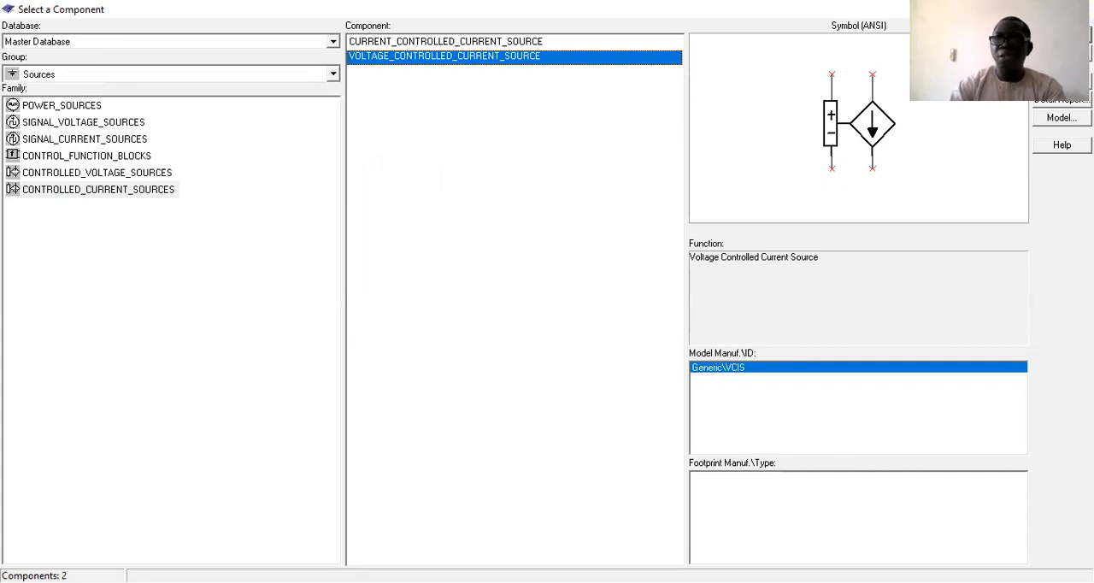
click(1038, 10)
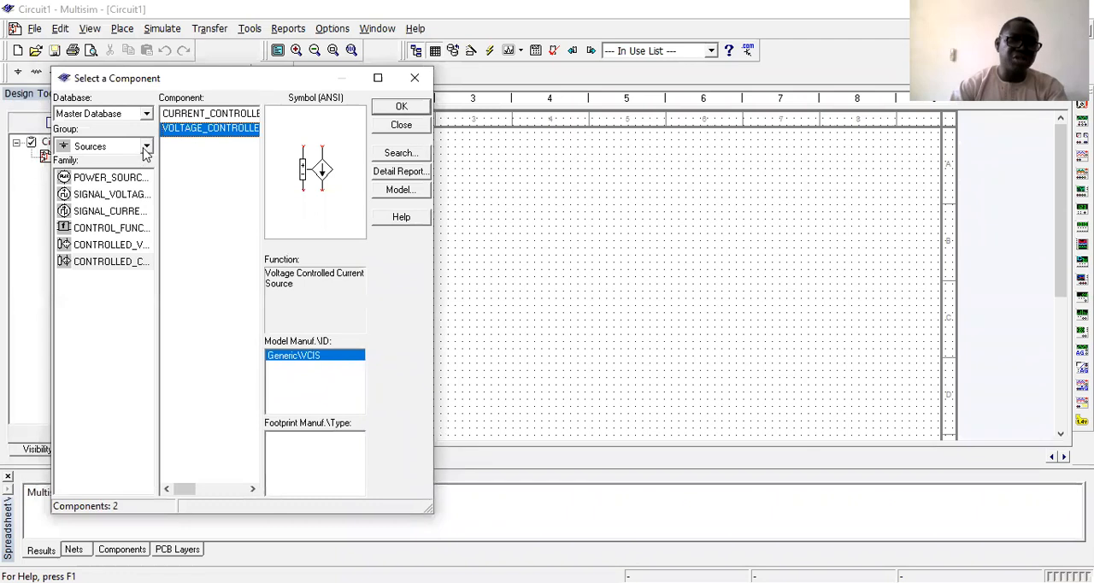
Change the component group to Basic and view the components of the BASIC_VIRTUAL family.
click(146, 146)
click(92, 181)
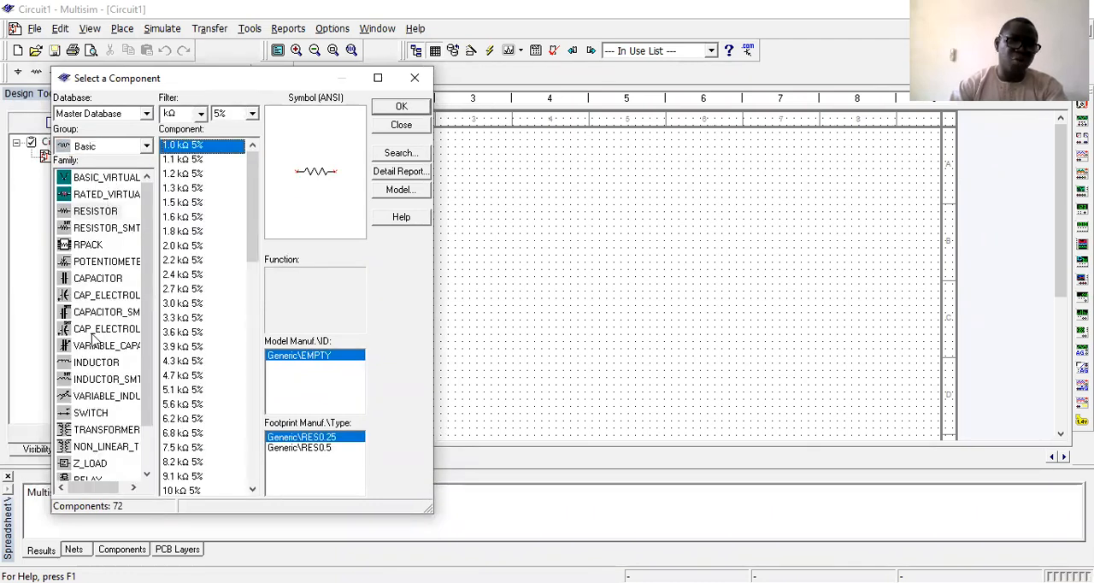
click(100, 178)
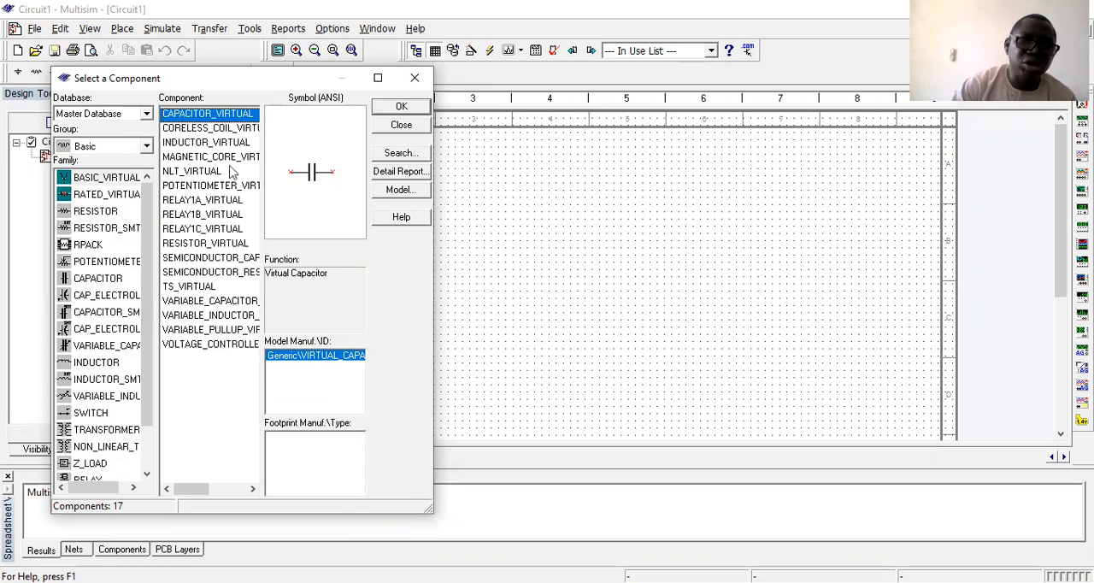
Compare the components of the RESISTOR, RATED_VIRTUAL and BASIC_VIRTUAL families in the Basic group.
click(96, 214)
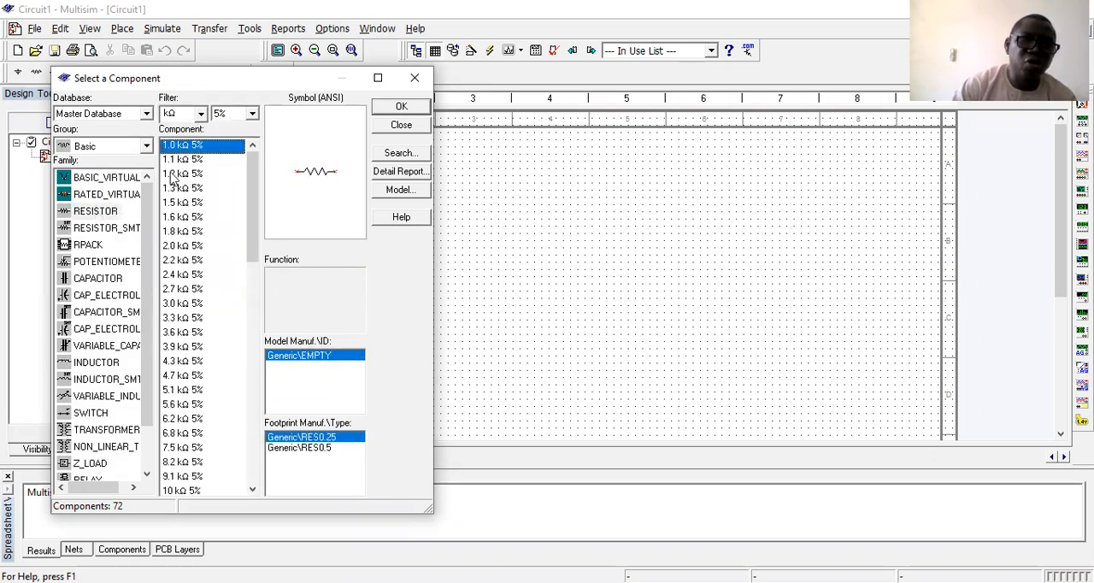
click(91, 196)
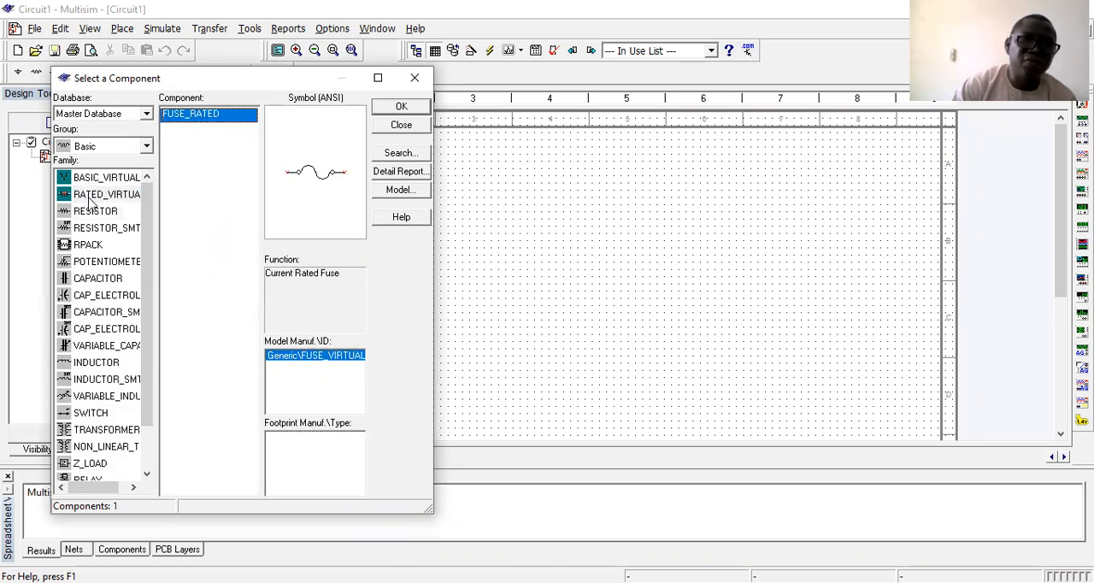
click(104, 180)
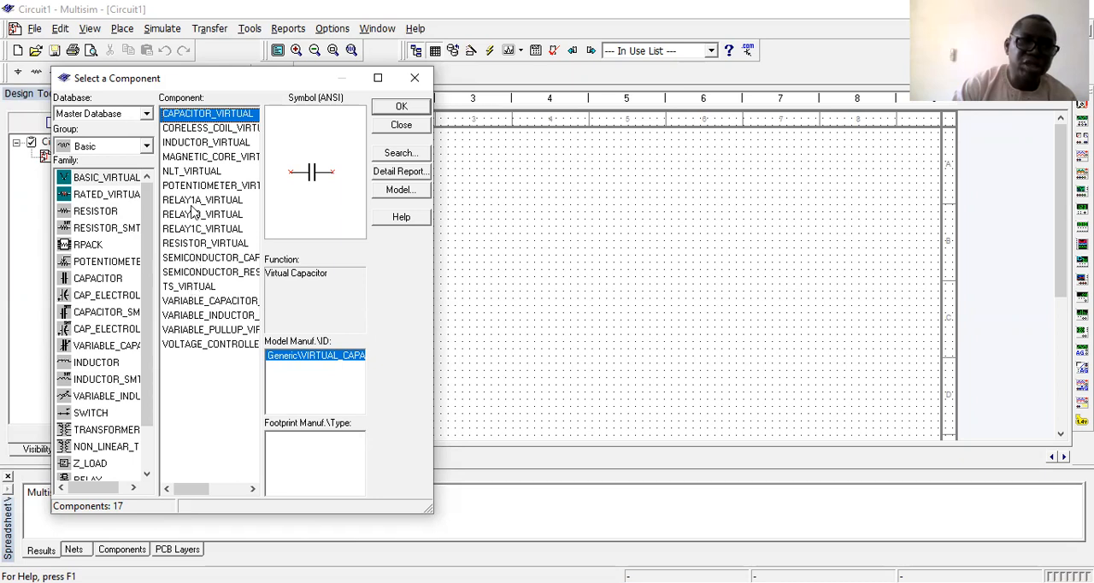
click(103, 212)
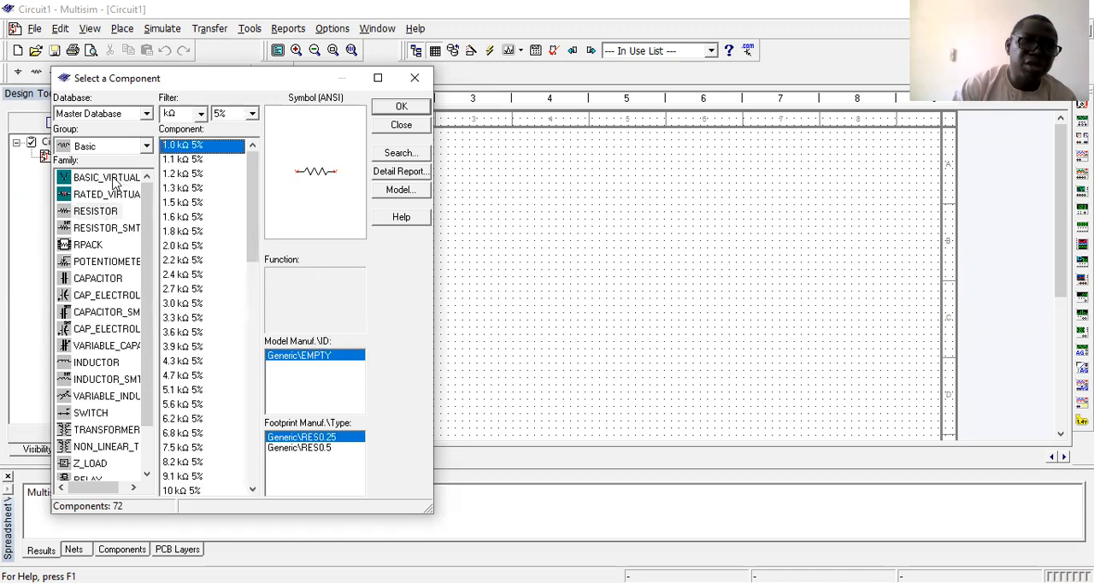
click(113, 181)
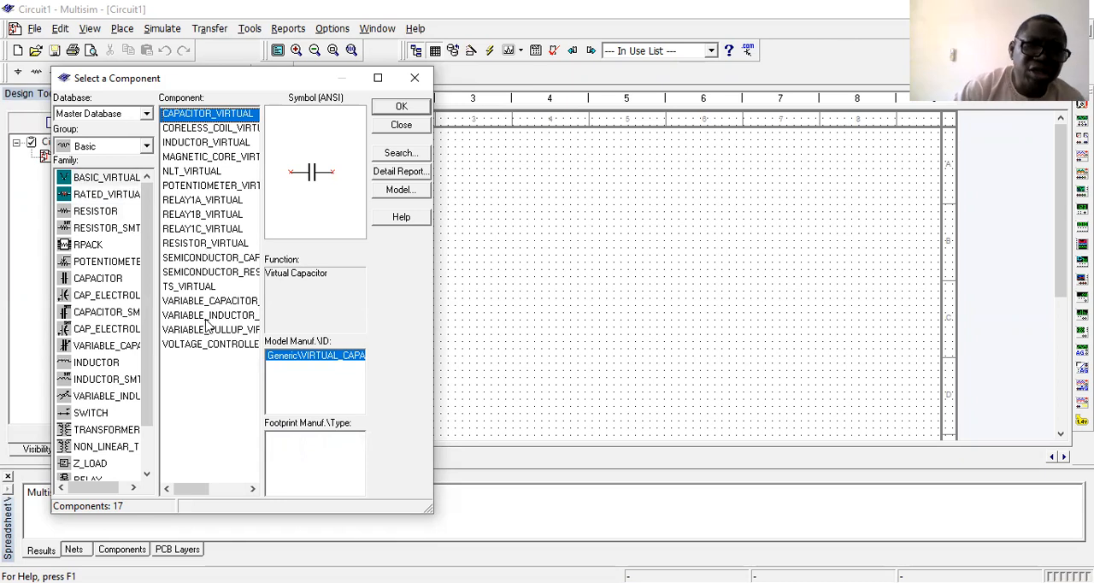
Enlarge the component browser and view the full component lists of the RESISTOR, BASIC_VIRTUAL and RATED_VIRTUAL families, finishing on RESISTOR.
click(377, 78)
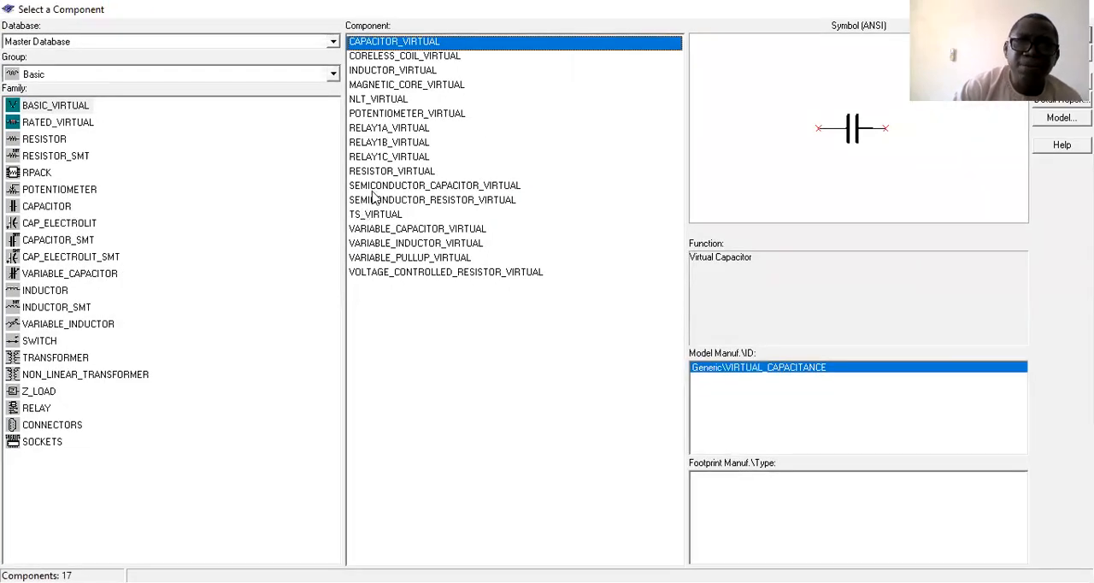
click(43, 138)
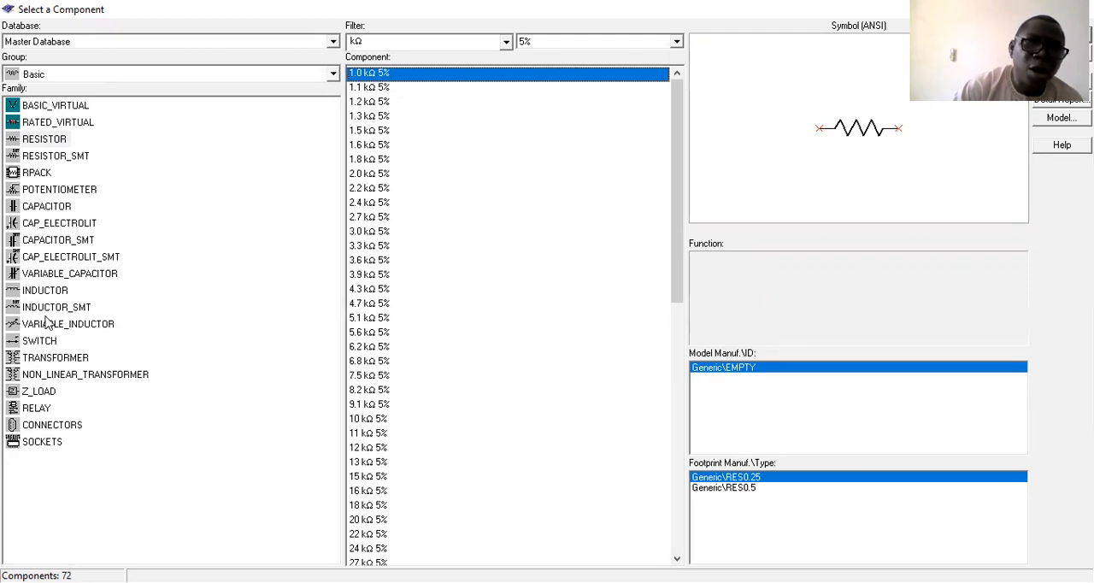
click(47, 108)
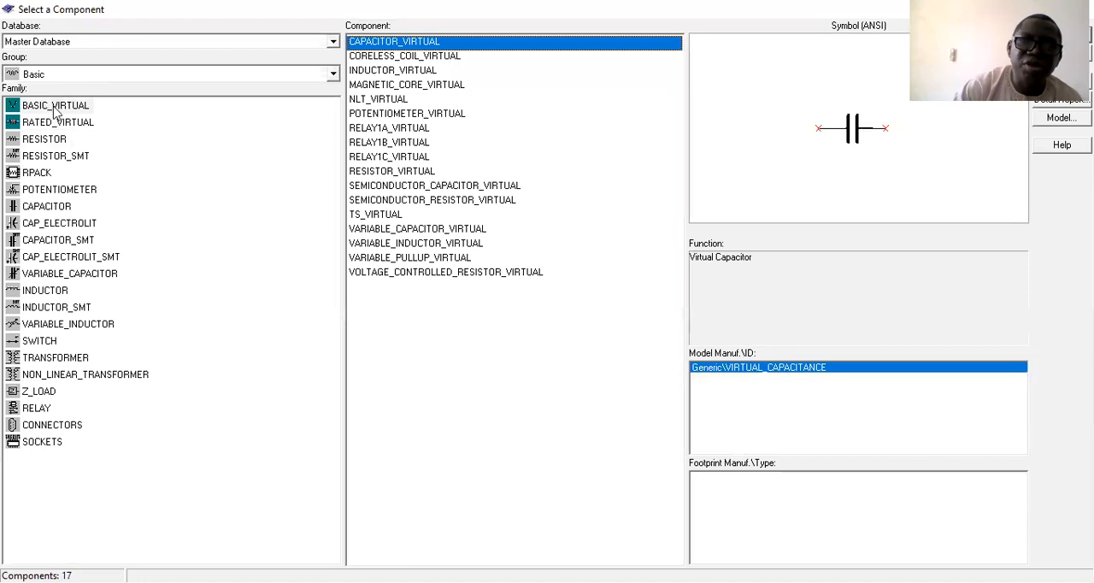
click(46, 125)
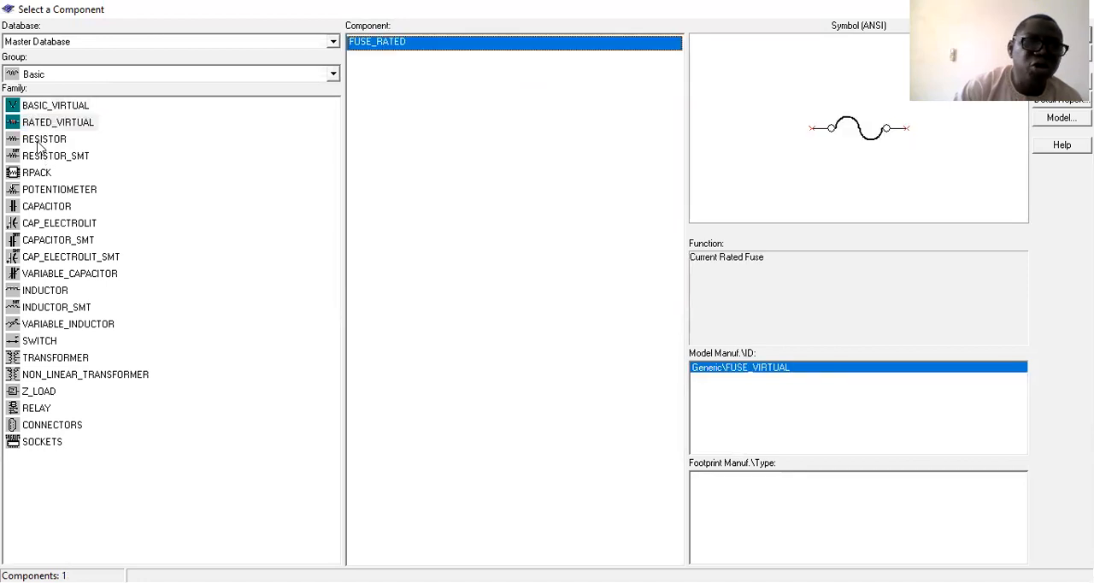
click(40, 139)
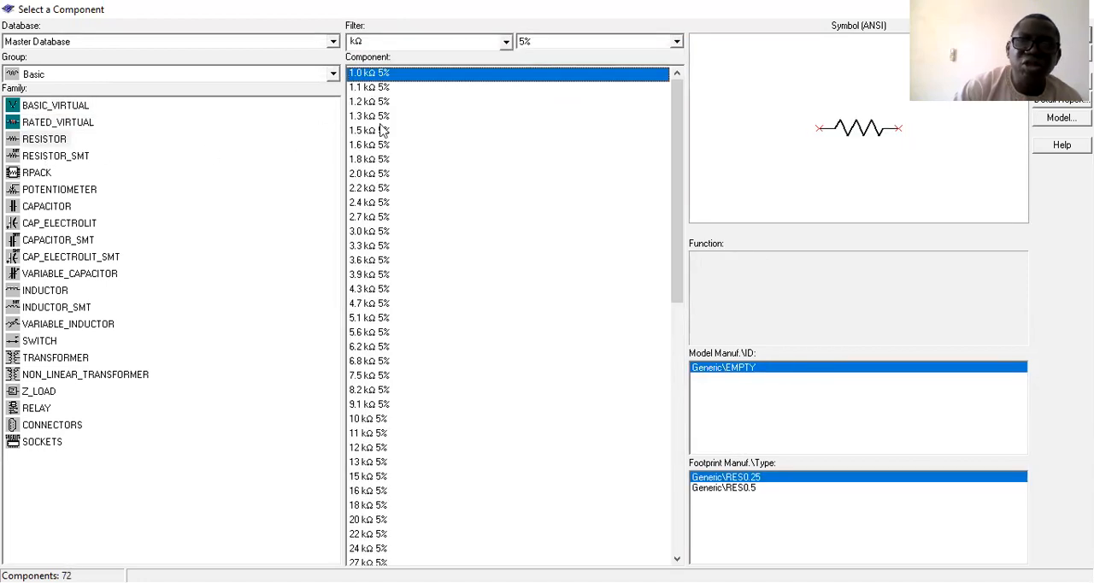
Filter the resistor list by resistance unit, trying Ω and kΩ and finishing with MΩ.
click(506, 41)
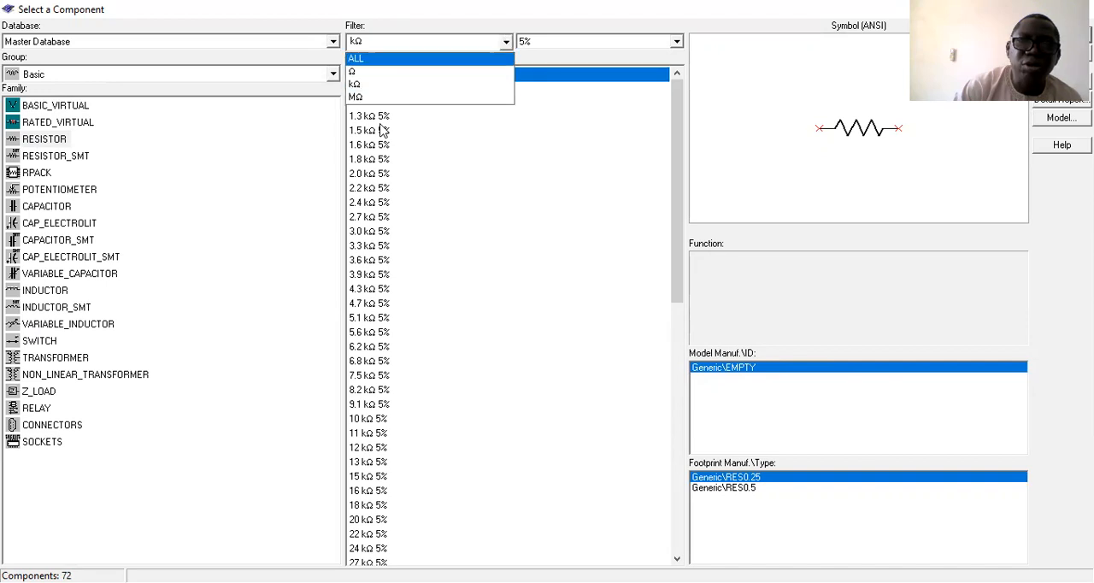
click(393, 72)
click(385, 41)
click(385, 85)
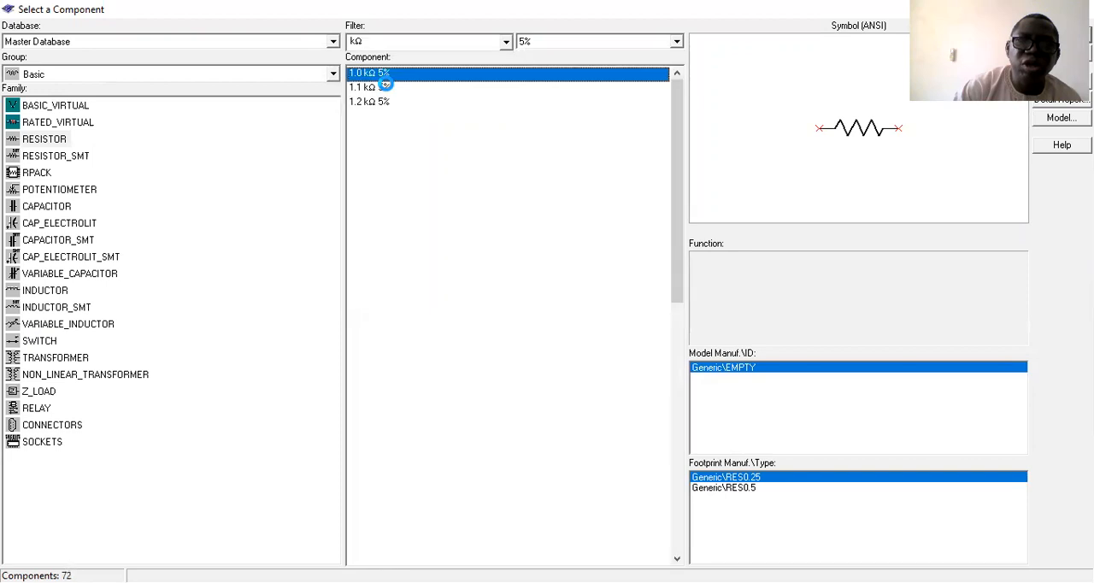
click(444, 41)
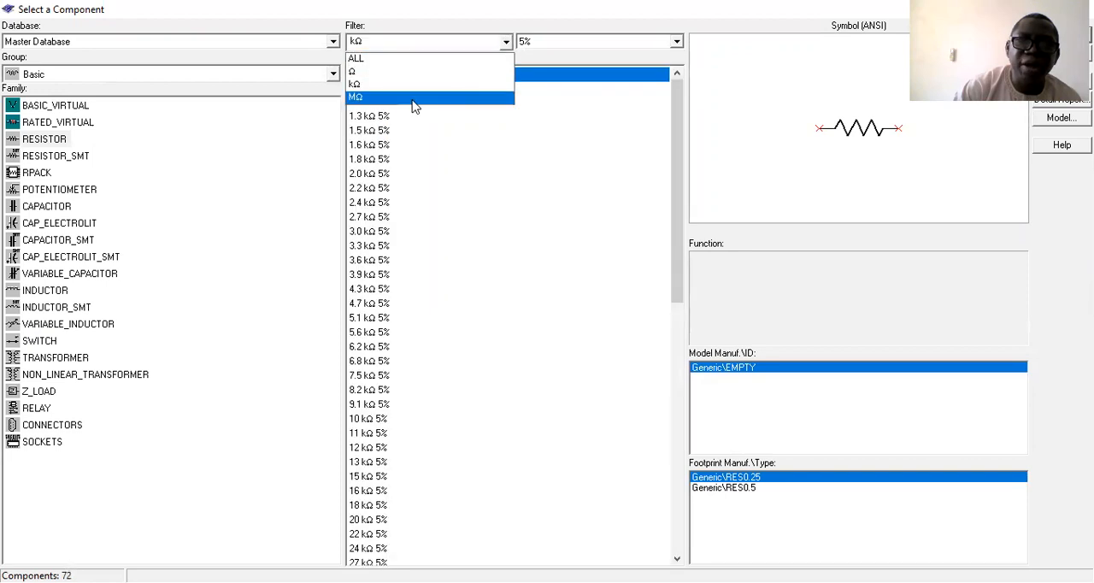
click(412, 99)
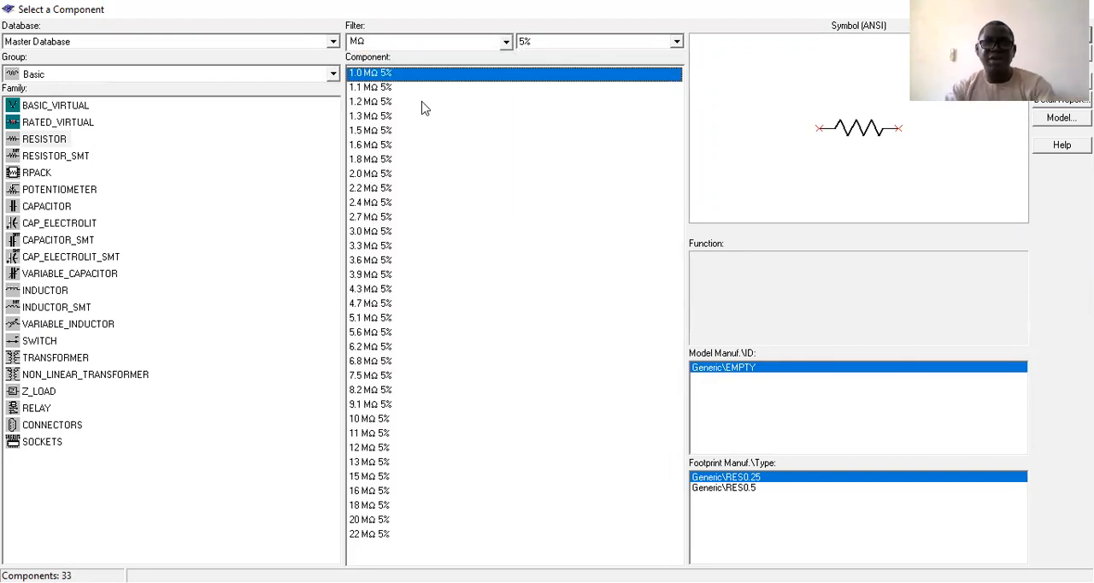
Filter the MΩ resistors to a tolerance of 1%.
click(677, 41)
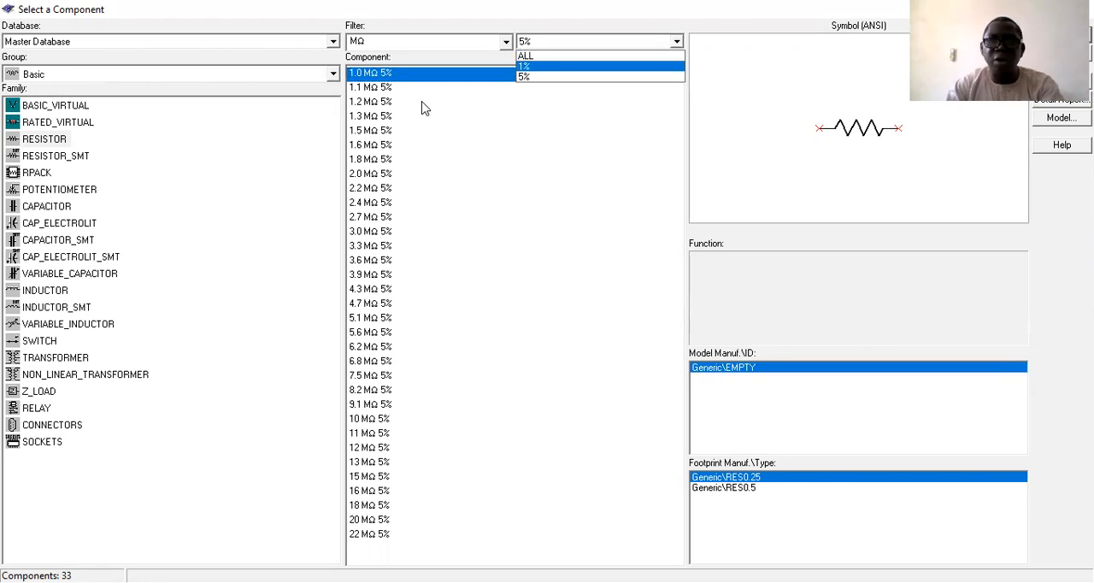
key(Up)
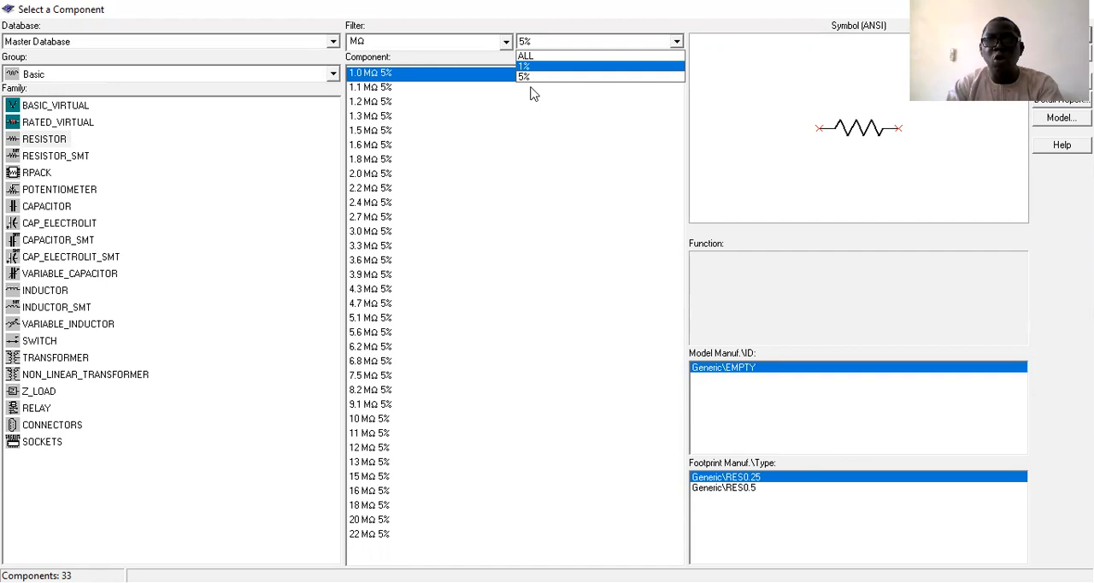
key(Return)
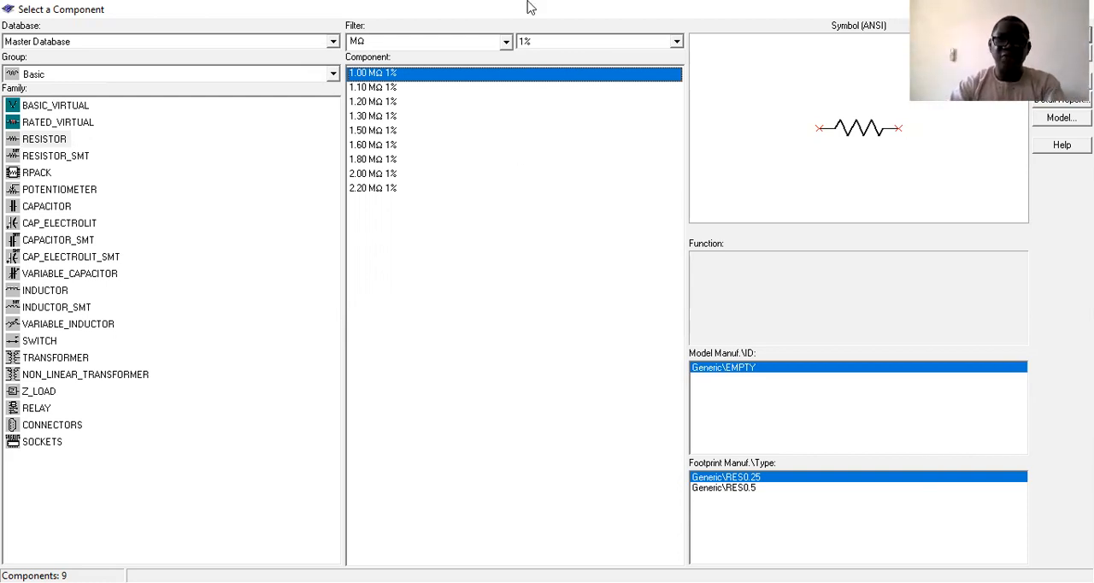
Look through the 2.20, 1.30, 1.20 and 1.80 MΩ resistors with 1% tolerance, finishing on 1.20 MΩ.
click(578, 192)
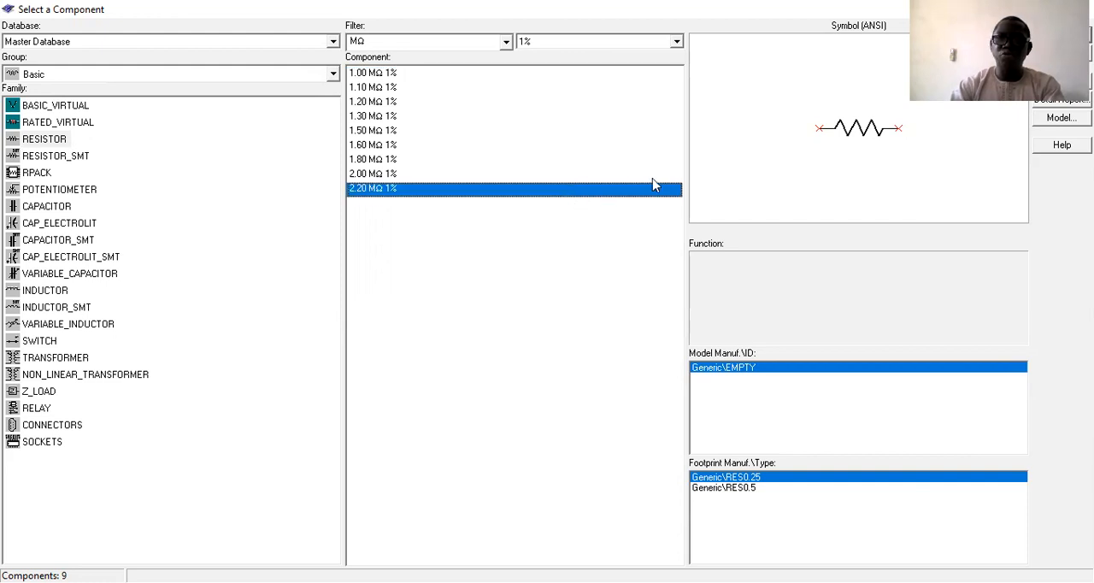
click(663, 116)
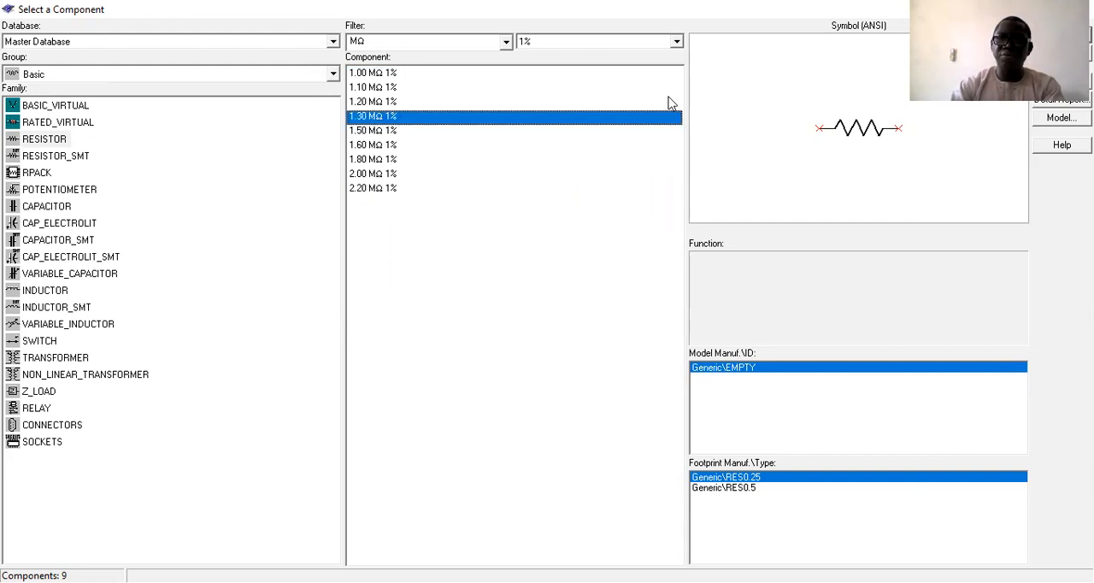
click(669, 103)
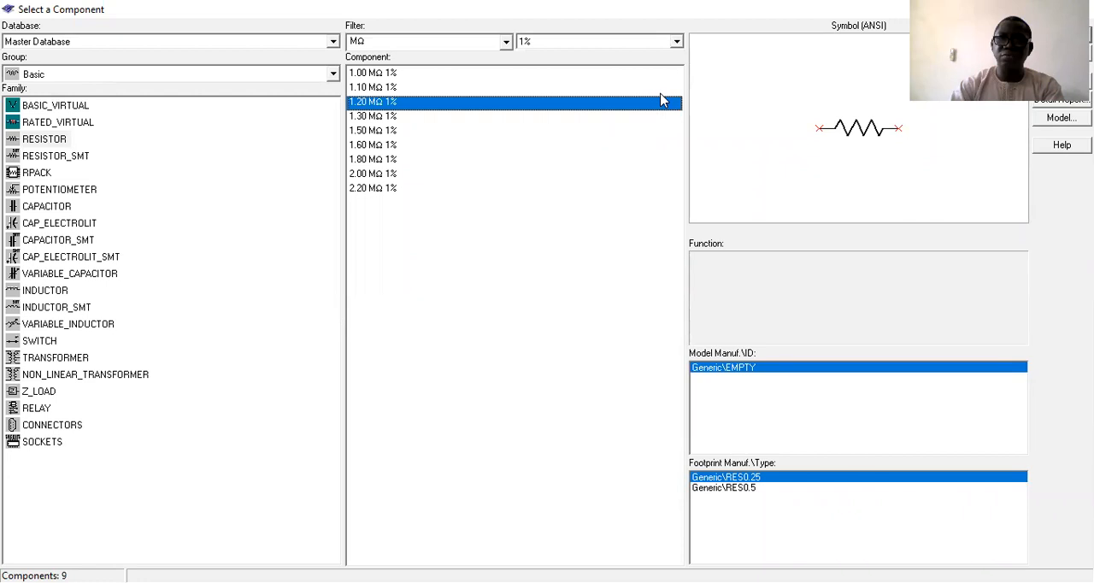
double_click(663, 100)
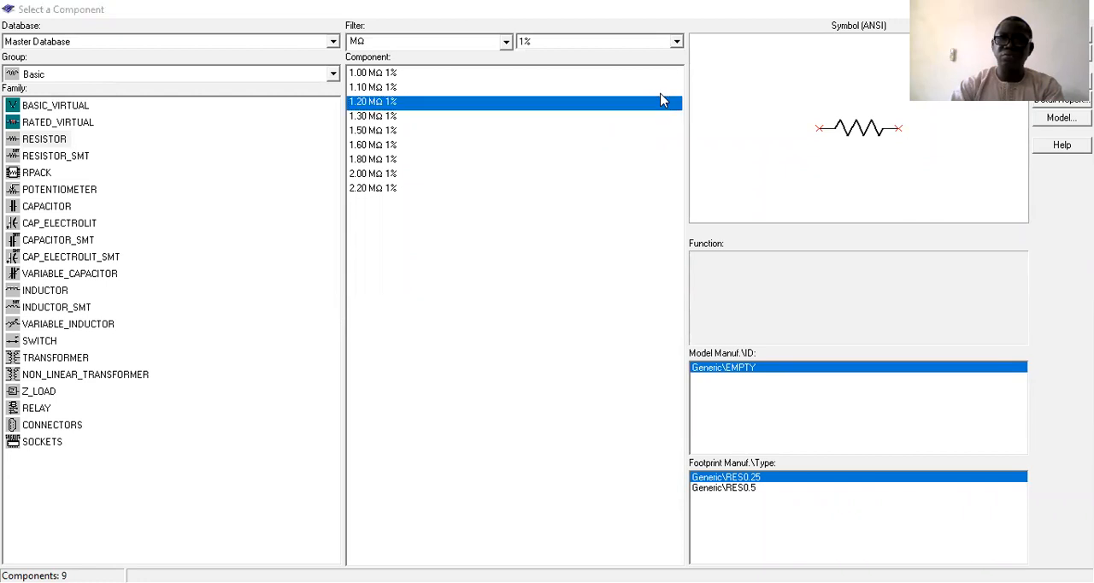
click(632, 163)
double_click(633, 162)
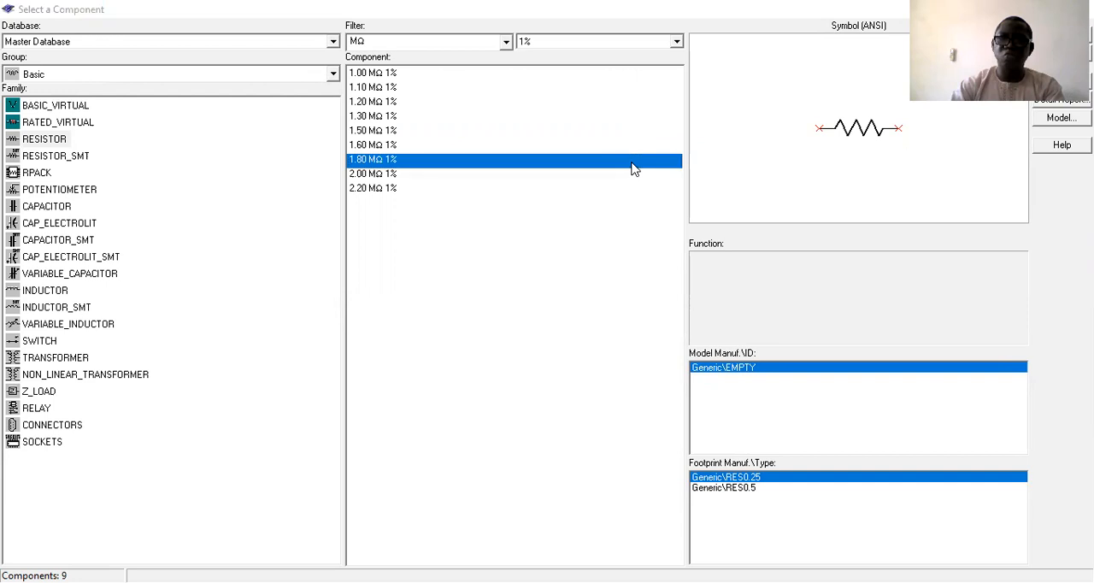
click(619, 107)
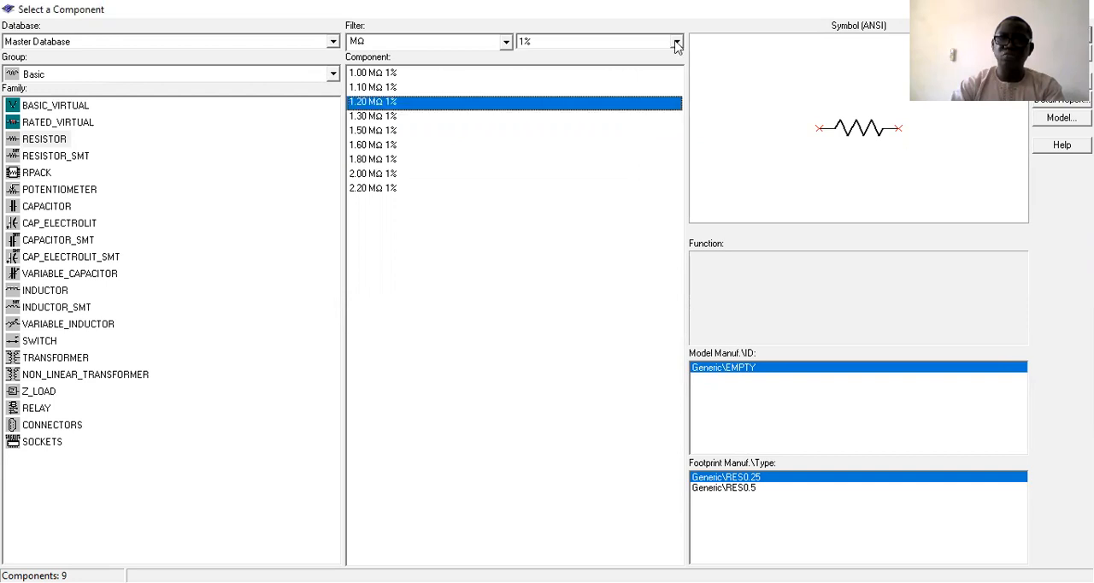
Set the resistor tolerance filter to 5% and view the Ω resistors followed by the kΩ resistors.
click(675, 44)
click(634, 80)
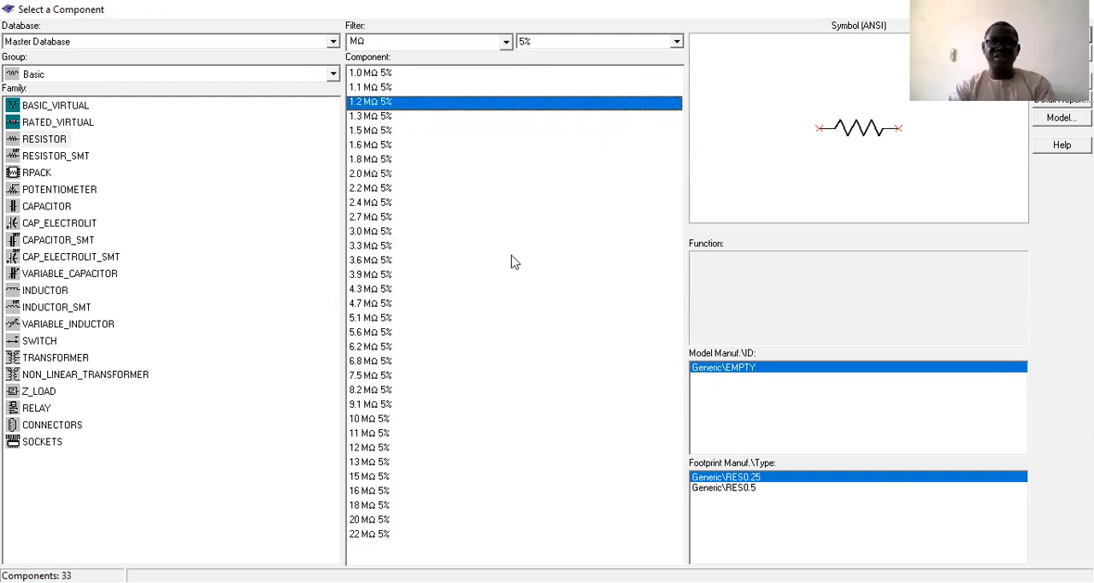
click(507, 43)
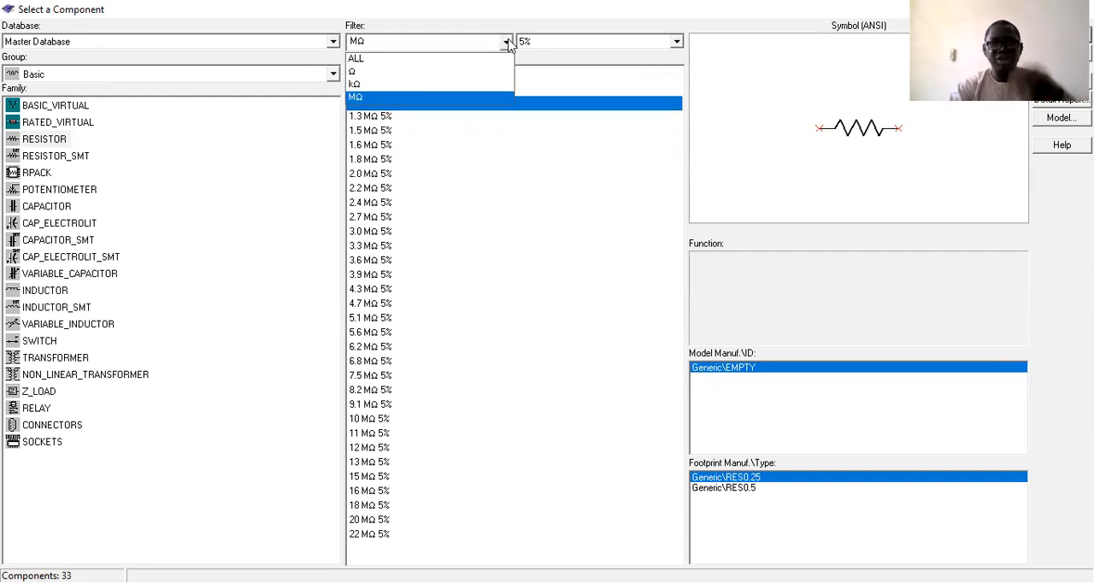
click(419, 72)
click(506, 43)
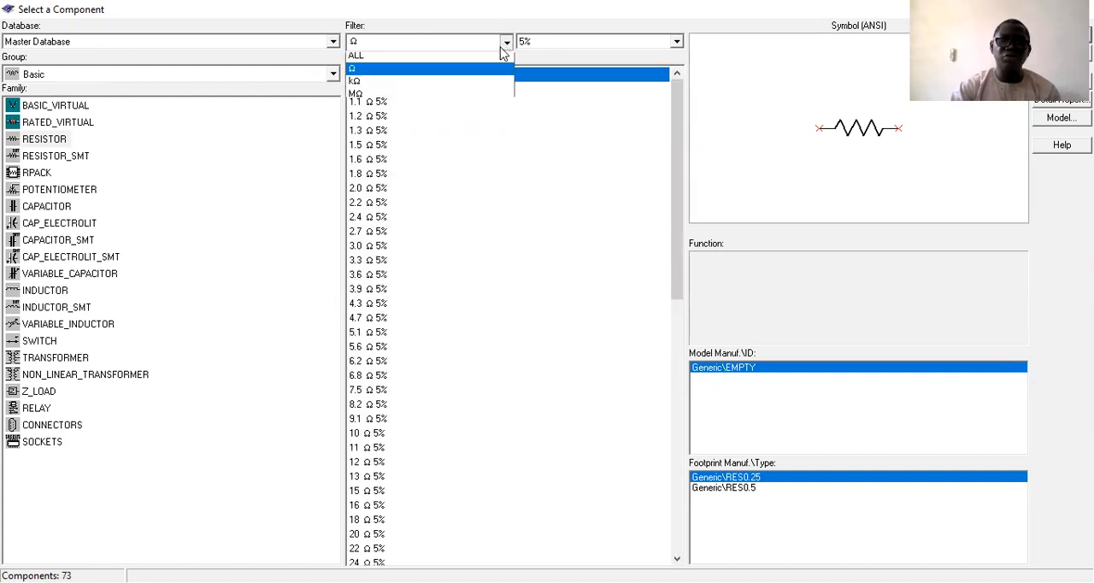
click(467, 84)
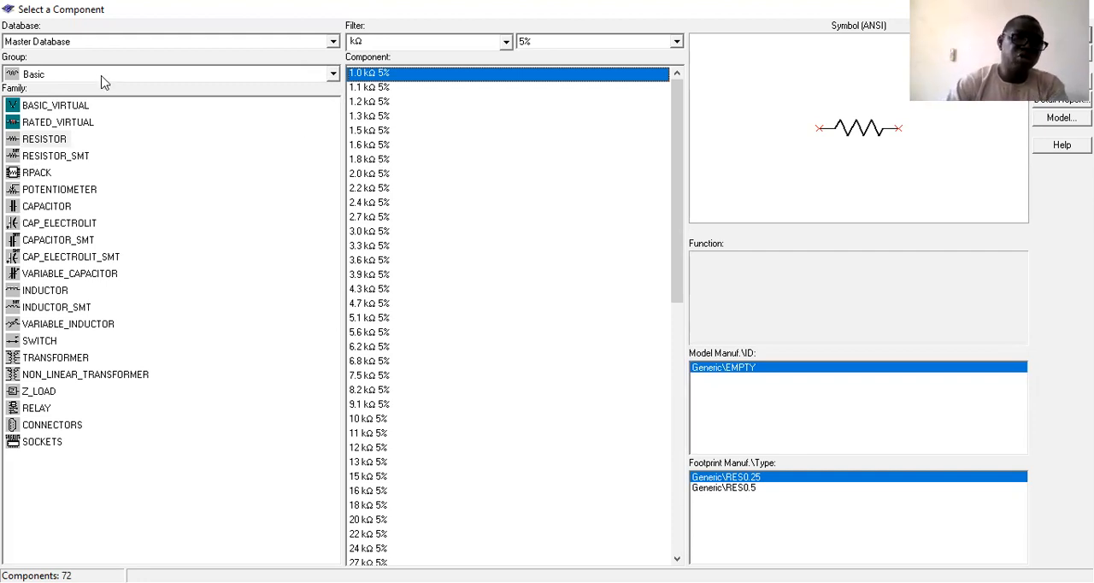
Browse the CONNECTORS, SOCKETS and TRANSFORMER families of the Basic group.
click(45, 427)
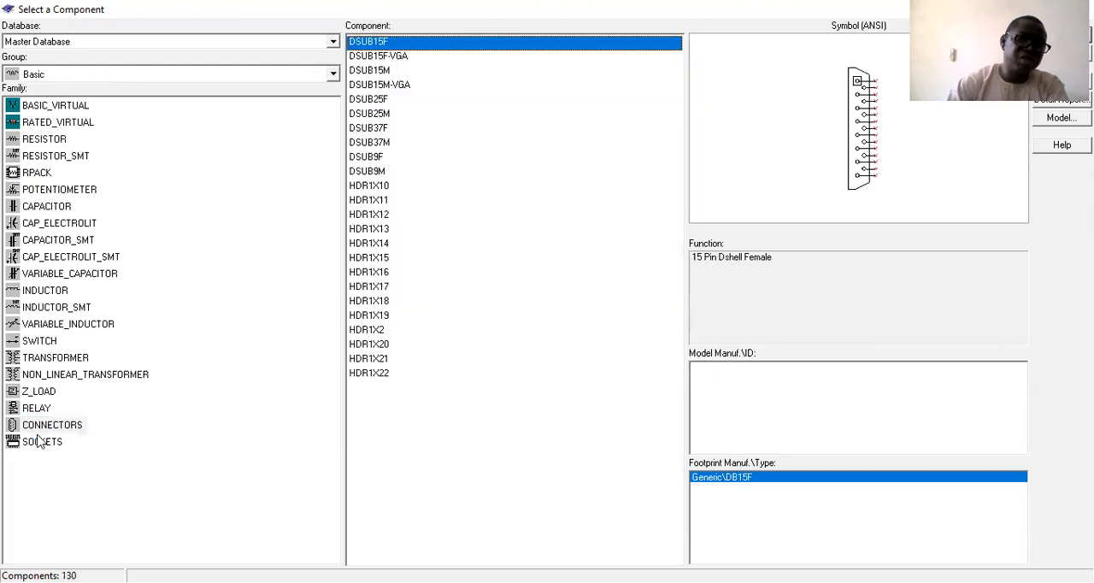
click(37, 442)
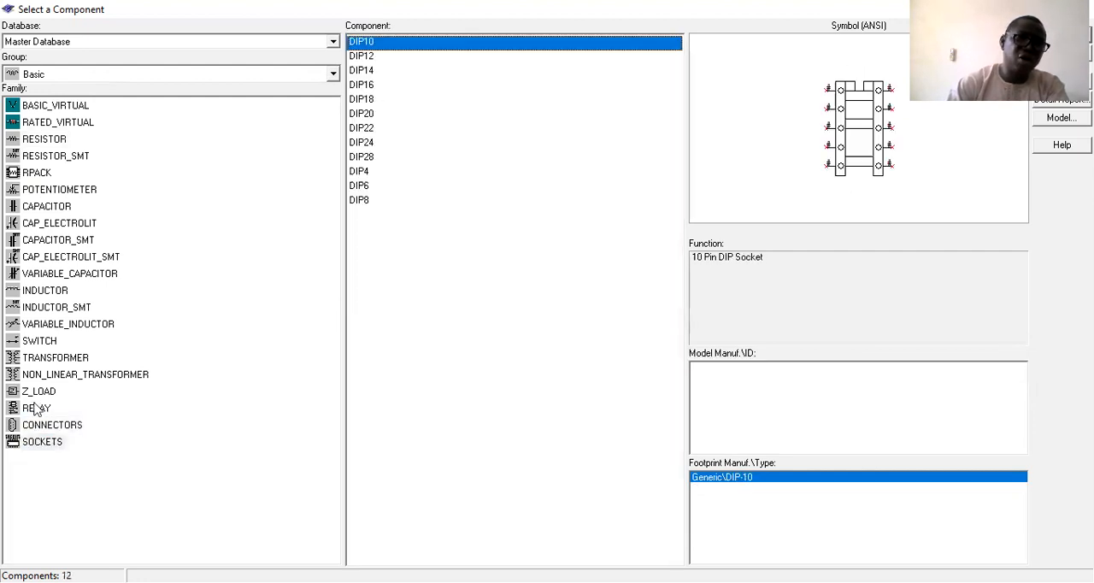
click(41, 357)
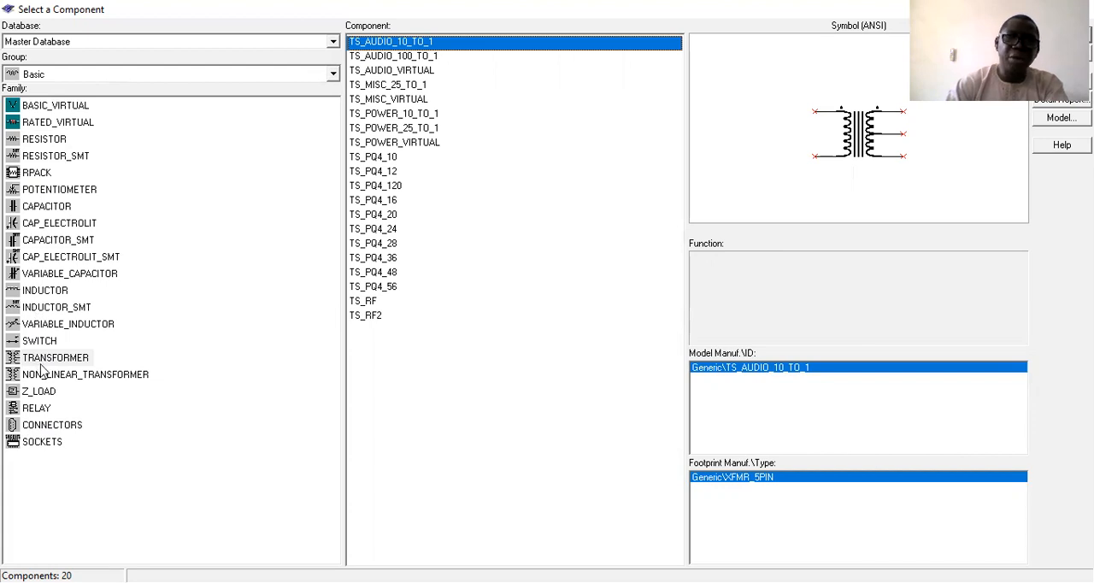
View the components and symbols of the CAP_ELECTROLIT_SMT, POTENTIOMETER and RPACK families.
click(34, 254)
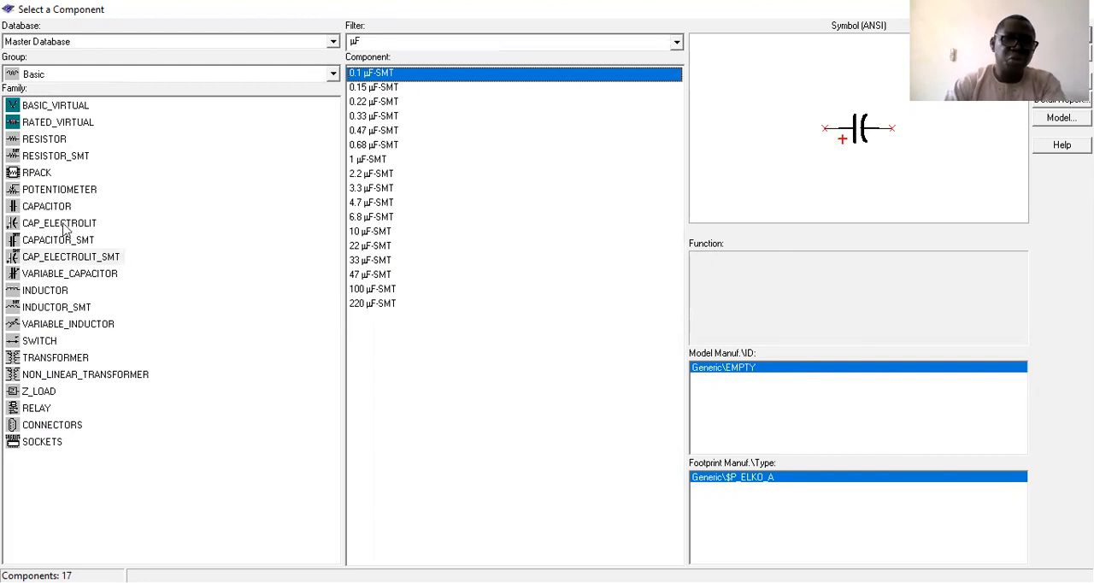
click(53, 195)
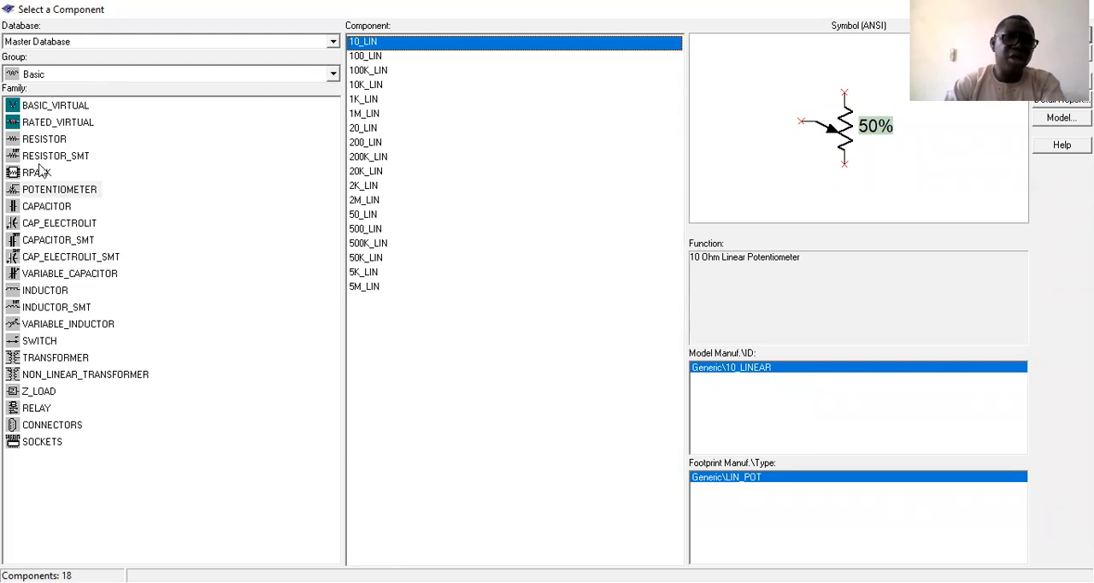
click(39, 172)
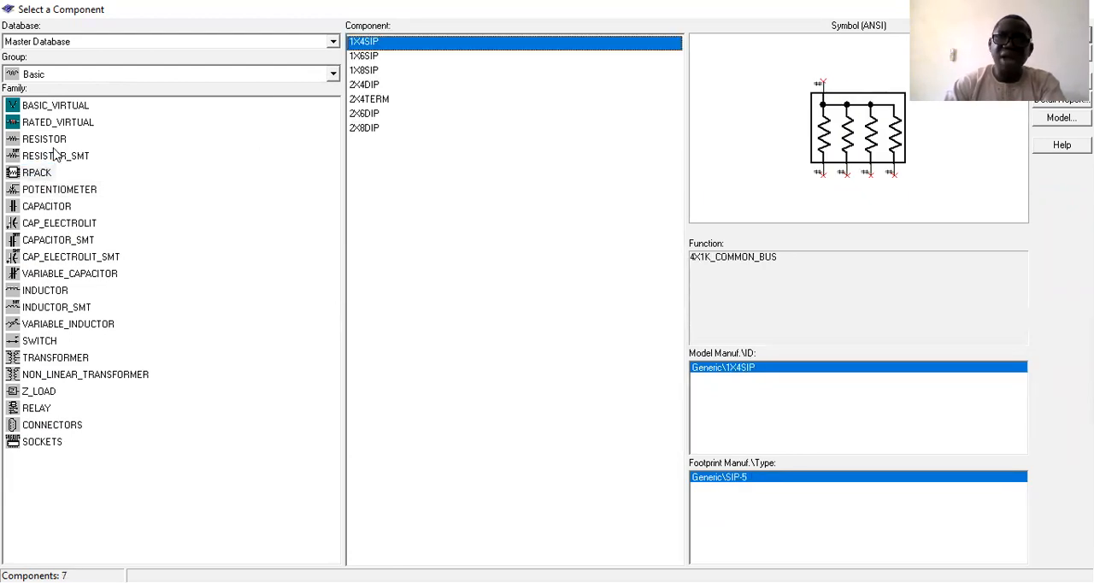
Open the RESISTOR_SMT family and filter its components to values in Ω.
click(50, 157)
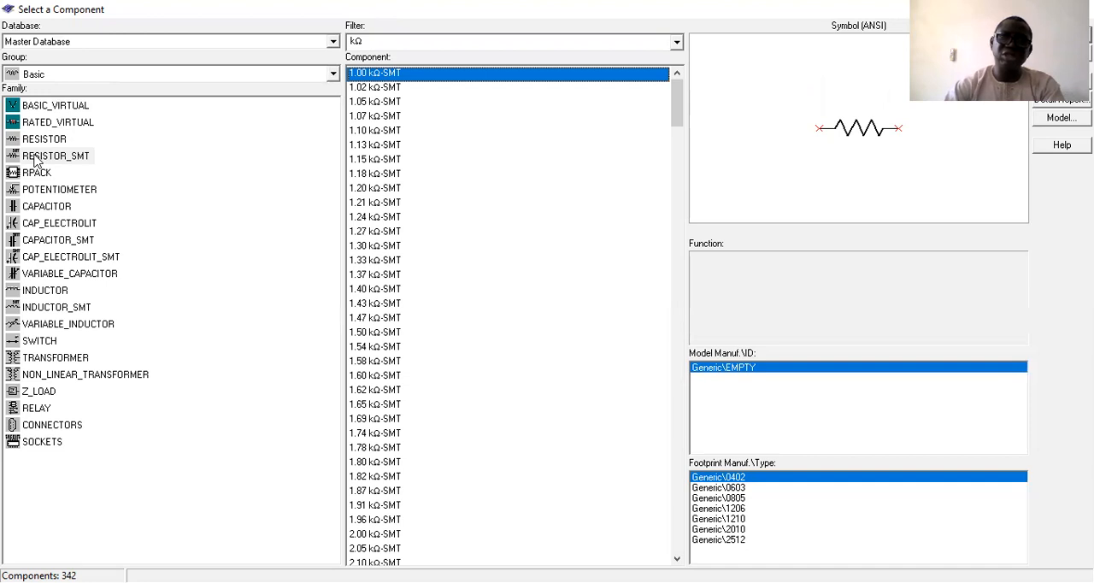
click(675, 42)
click(587, 65)
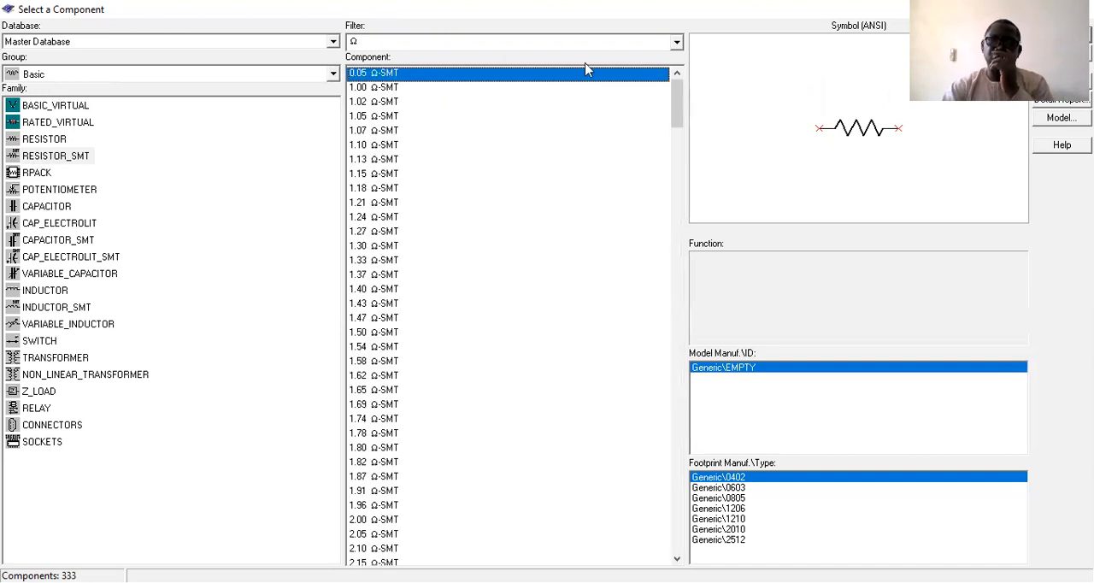
Filter the RESISTOR_SMT components to kΩ values, and view the INDUCTOR_SMT and INDUCTOR families.
click(676, 43)
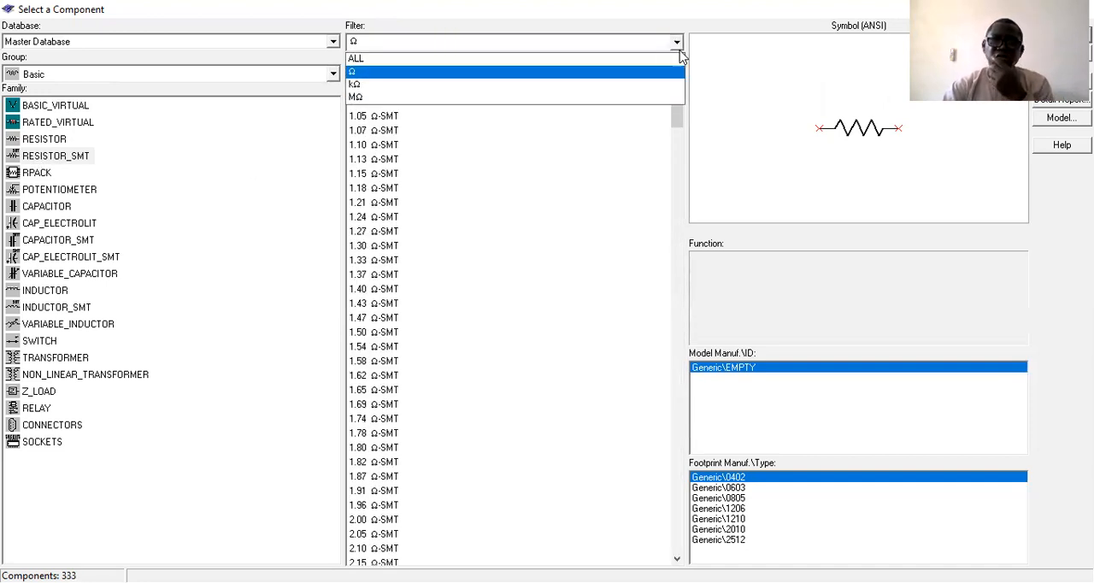
click(598, 85)
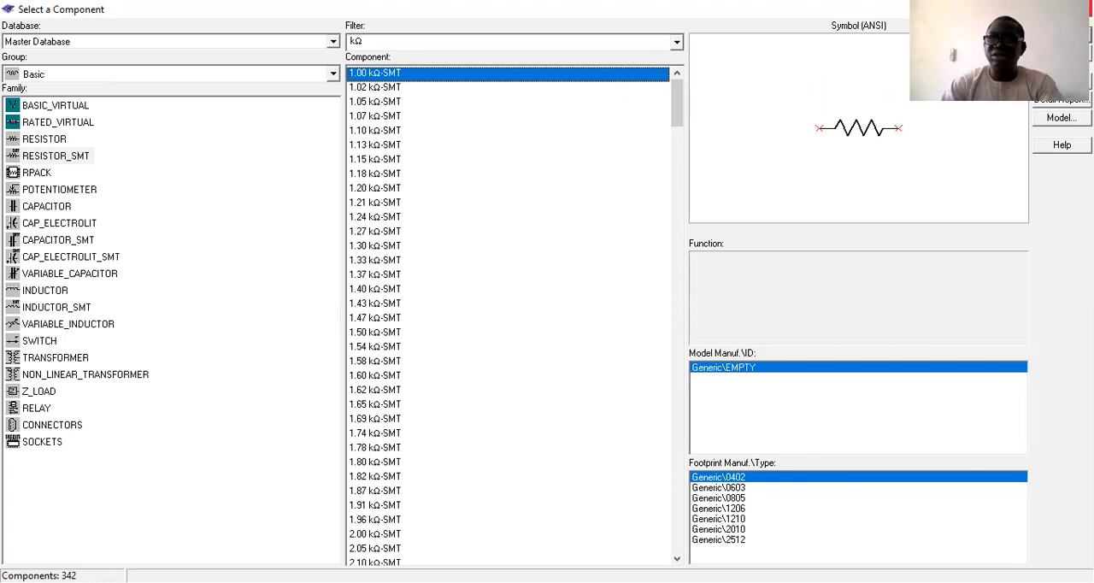
click(54, 310)
click(52, 293)
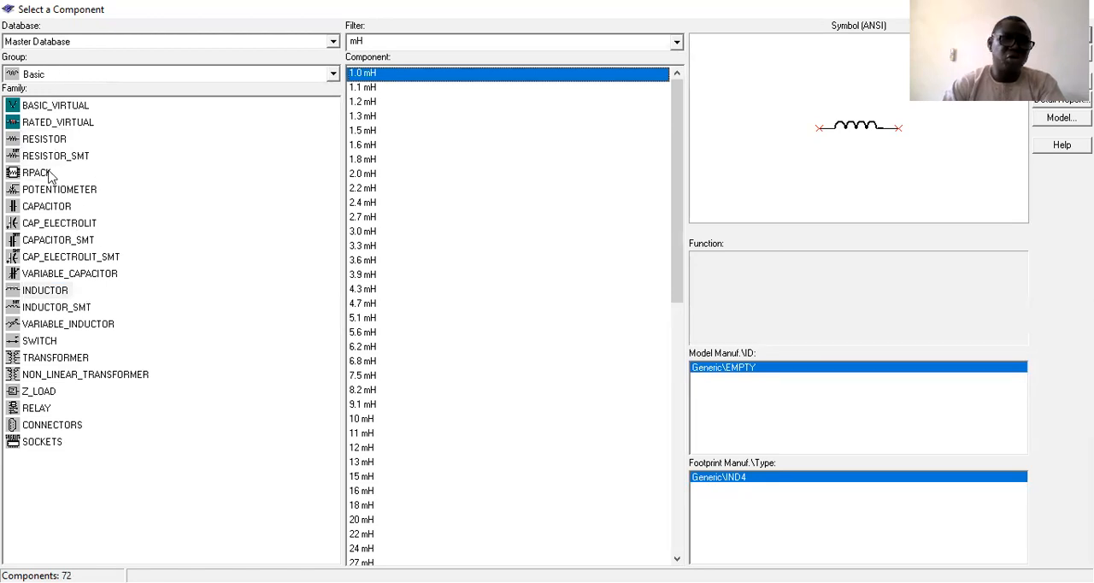
Switch to the Diodes group and view the DIODE_VIRTUAL and ZENER_VIRTUAL components of the DIODES_VIRTUAL family.
click(47, 75)
click(38, 121)
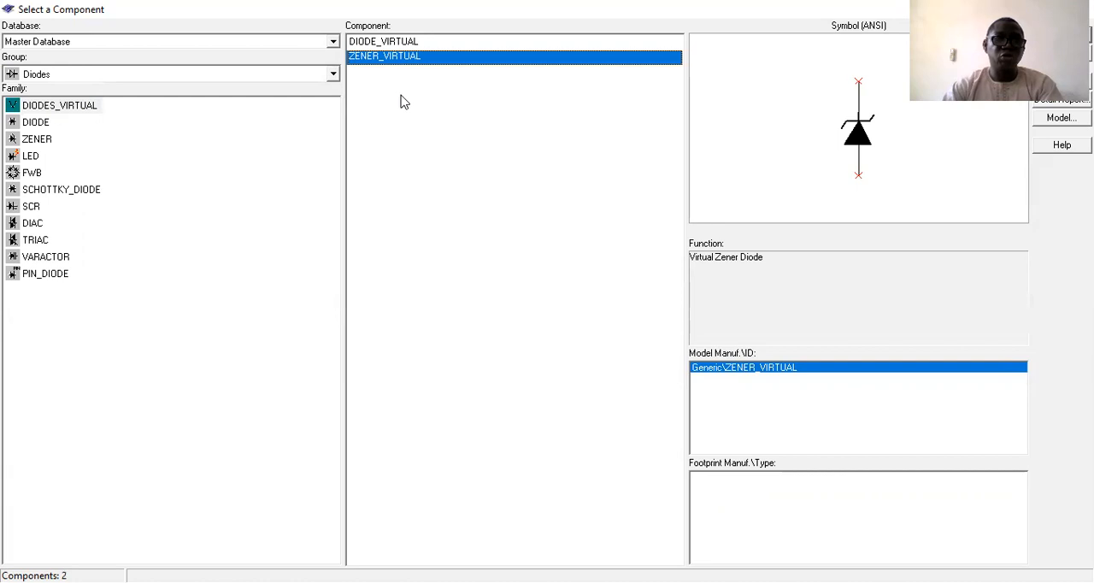
click(386, 42)
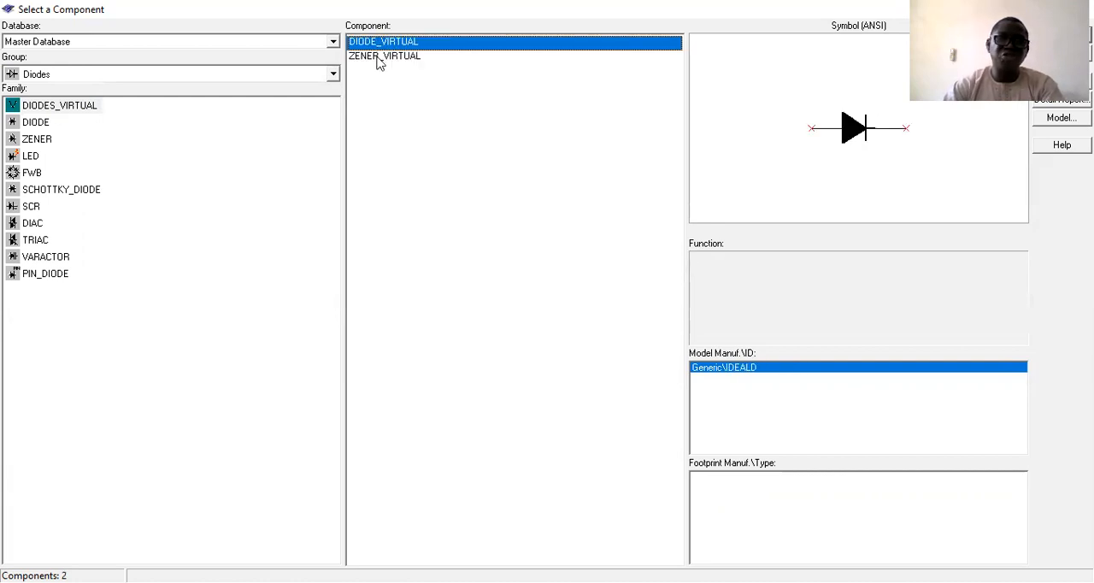
click(379, 56)
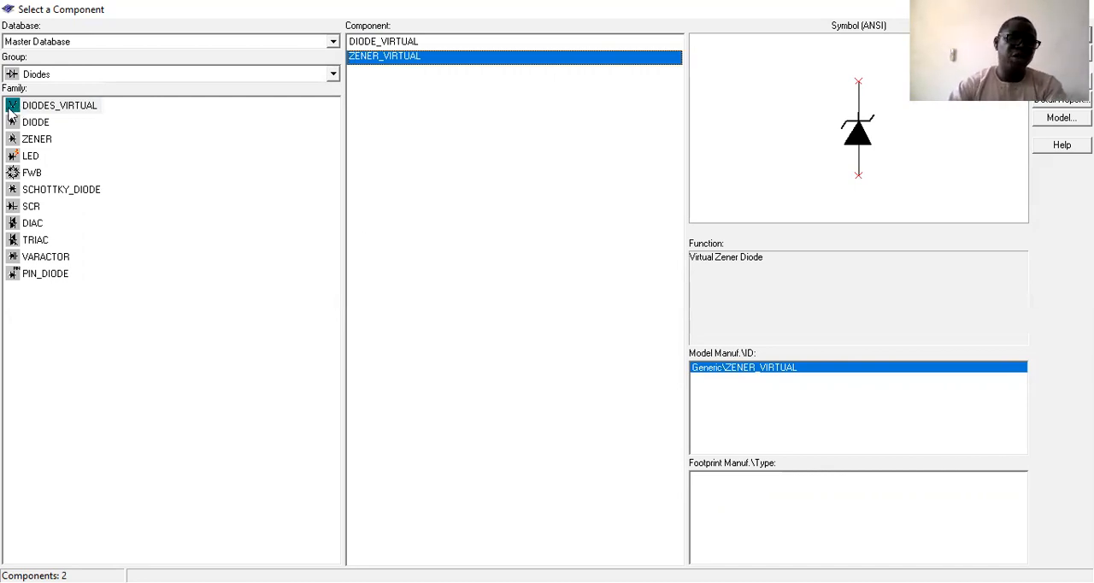
View the DIODE family's components and compare them with DIODE_VIRTUAL in the DIODES_VIRTUAL family.
click(34, 122)
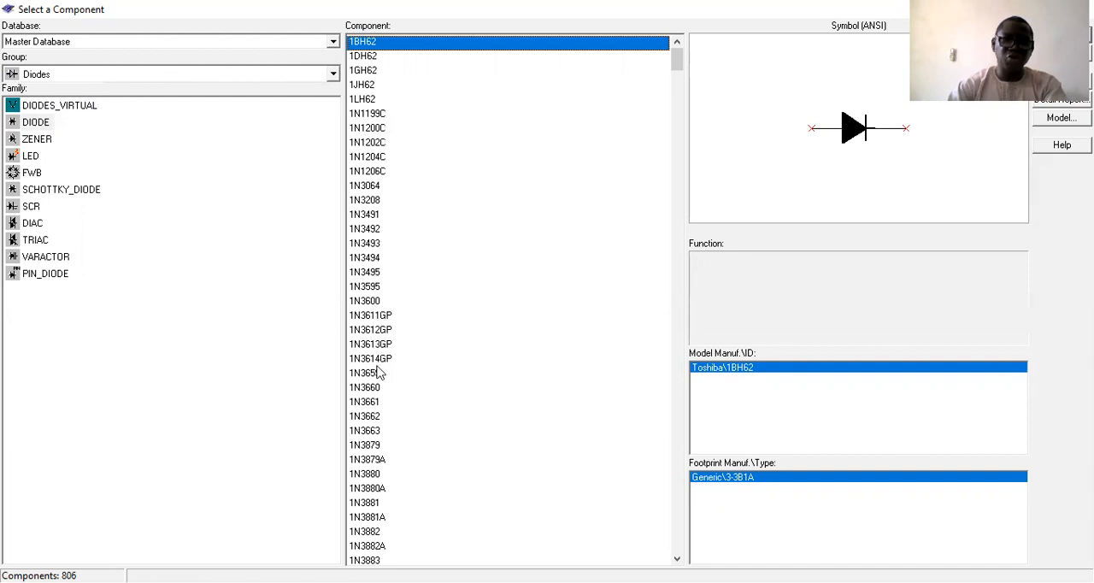
click(79, 107)
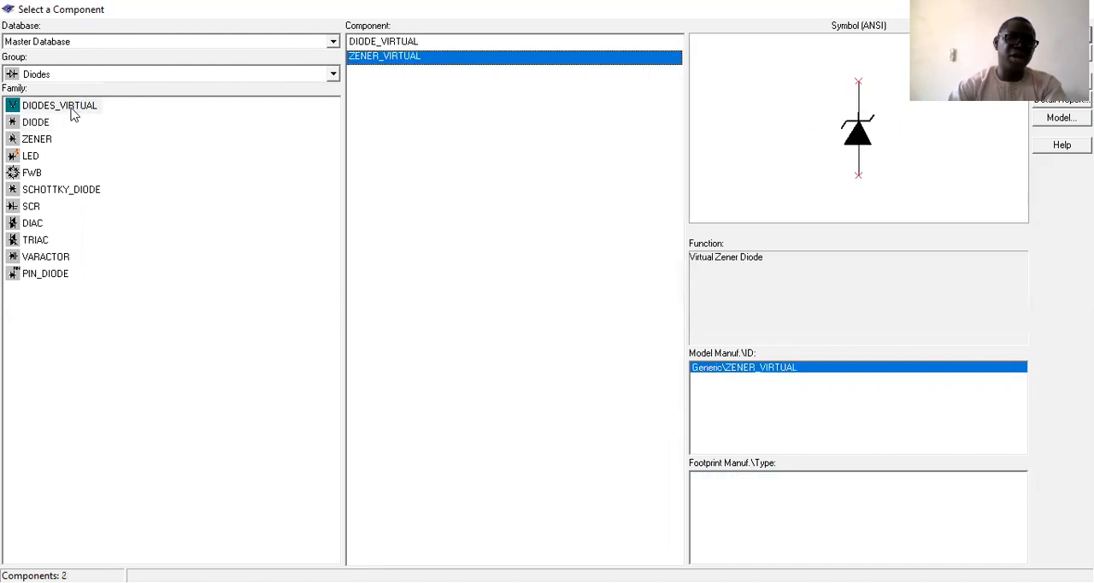
click(360, 43)
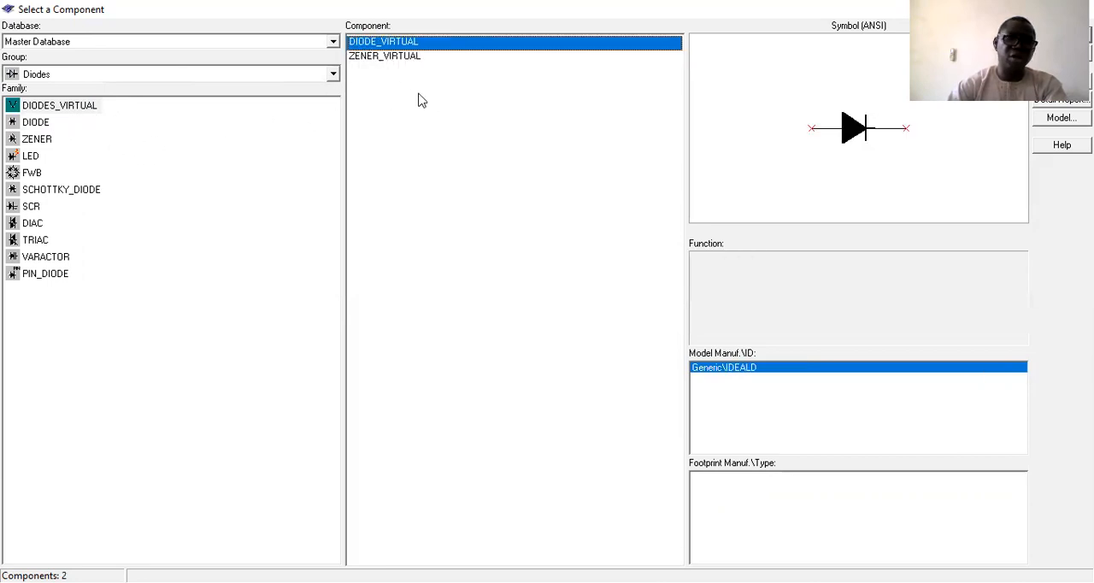
Browse the part numbers of the DIODE family and view the details of 1N4249GP.
click(36, 123)
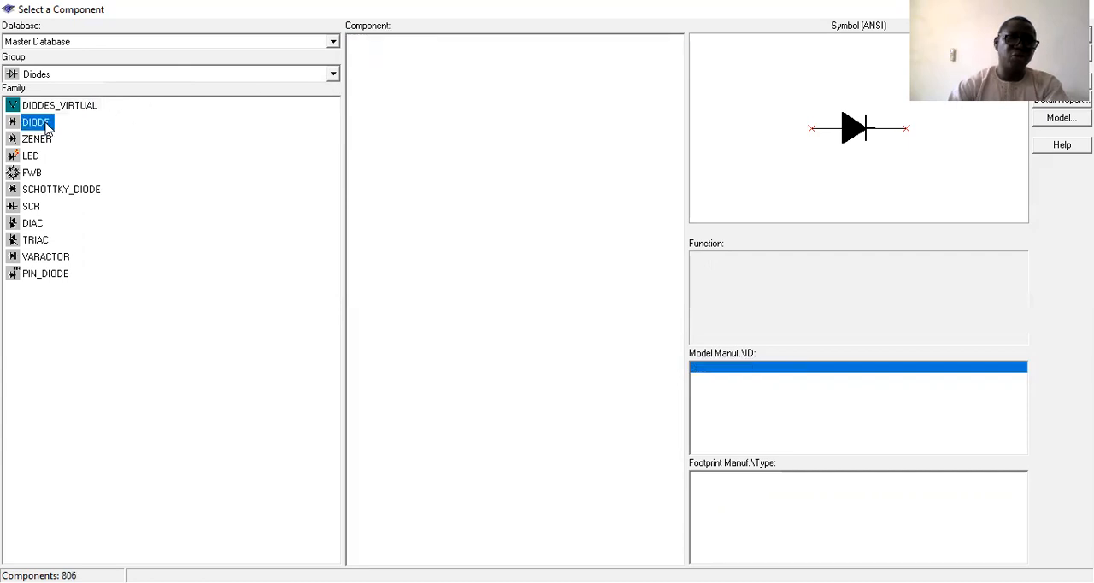
scroll(547, 261, down, 1)
scroll(548, 261, down, 20)
click(387, 186)
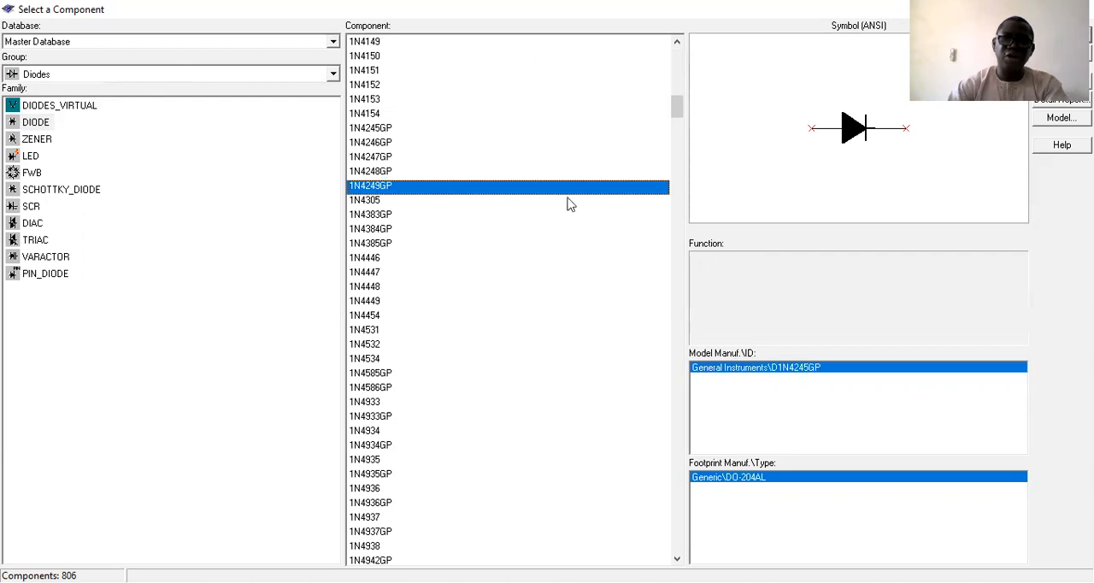
scroll(572, 222, down, 7)
scroll(479, 226, up, 4)
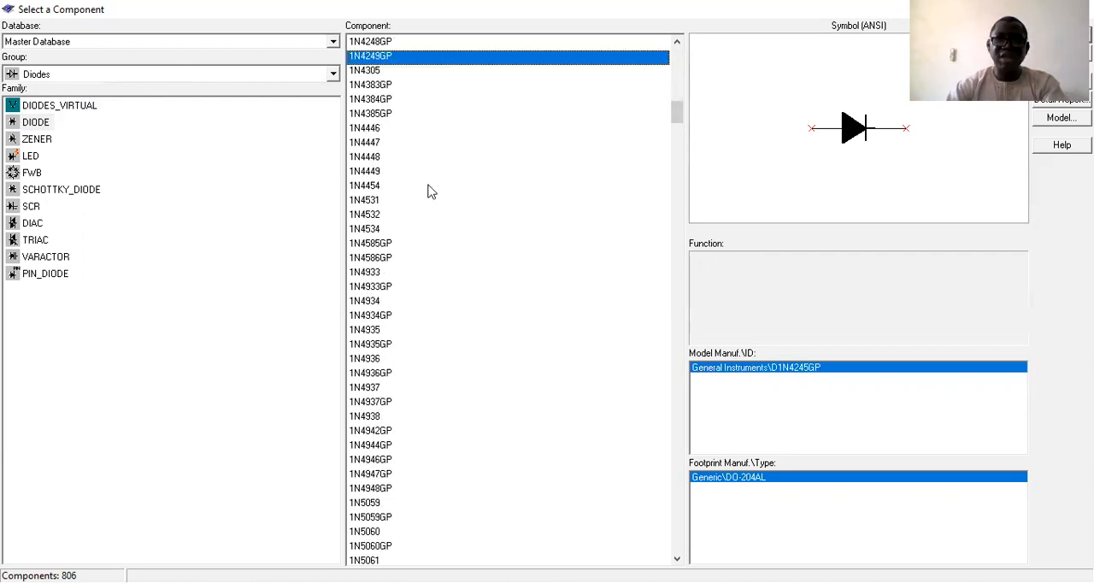
scroll(418, 192, up, 13)
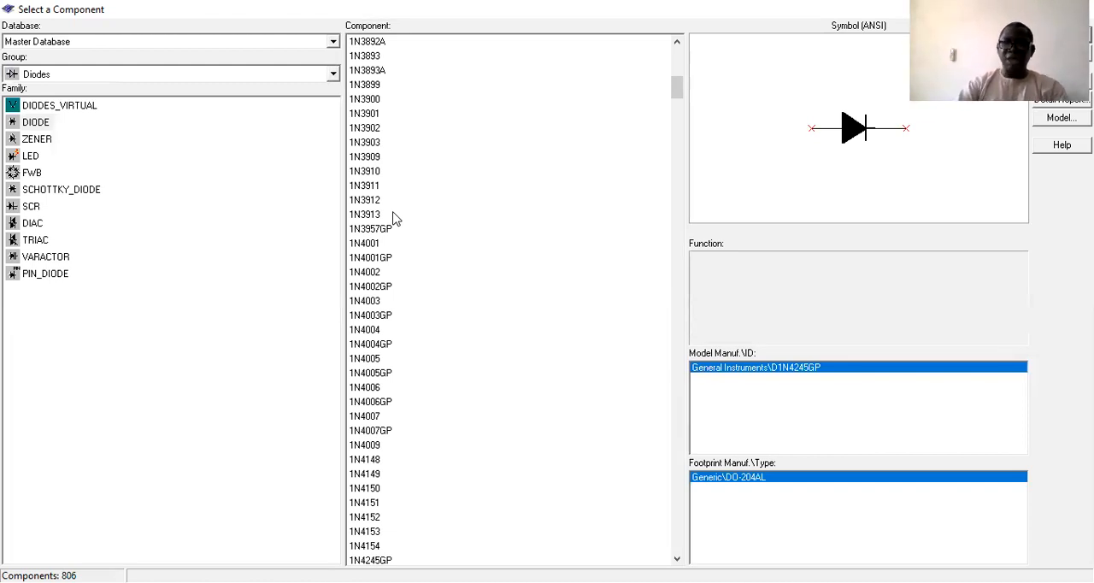
click(256, 122)
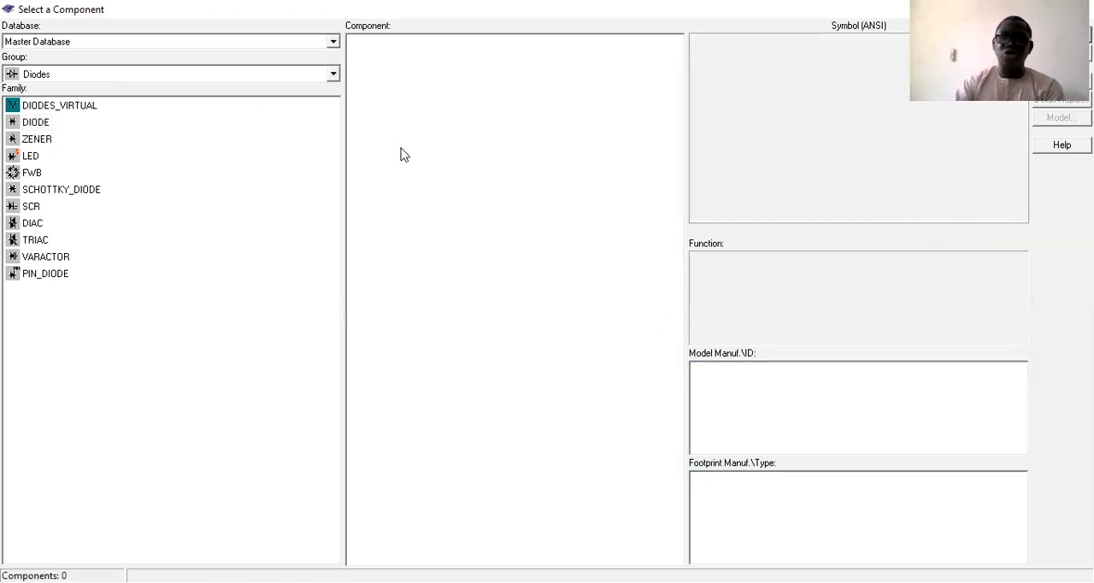
Place a 1N3910 diode from the DIODE family on the Circuit1 sheet, in zone B2.
click(38, 122)
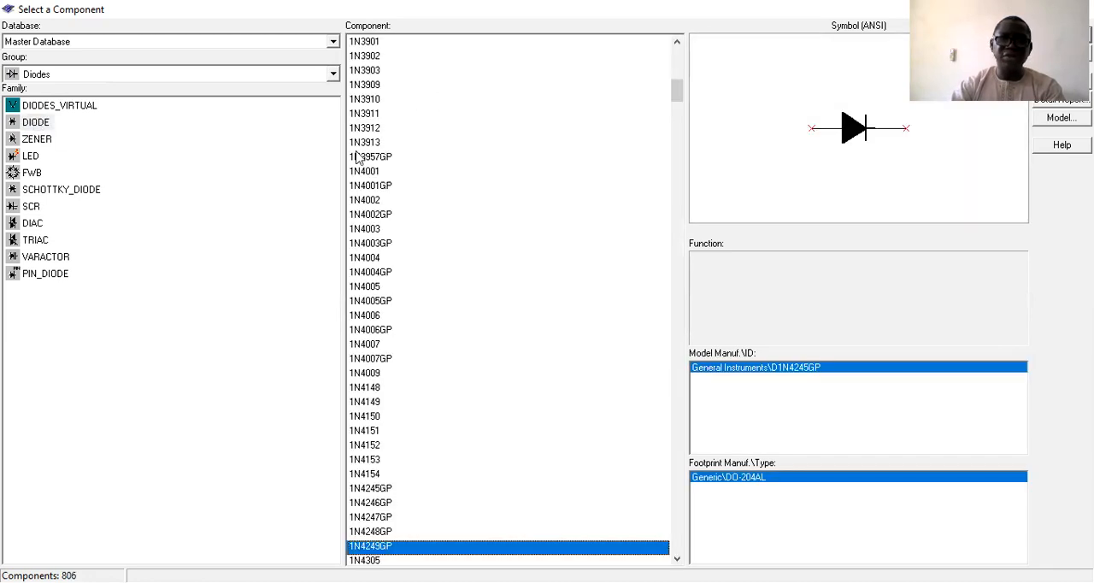
click(363, 100)
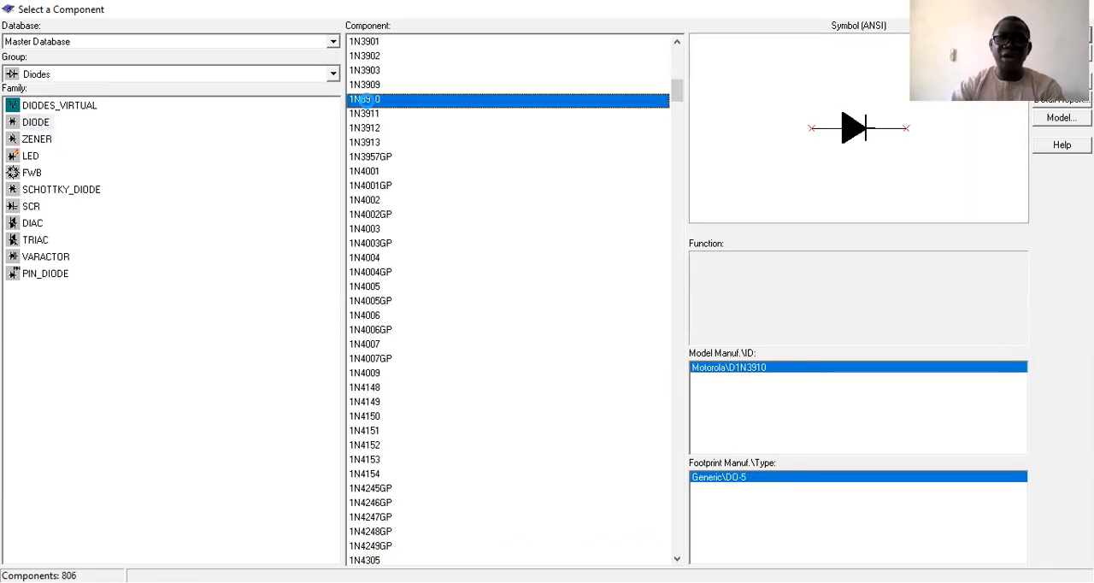
double_click(362, 100)
click(374, 252)
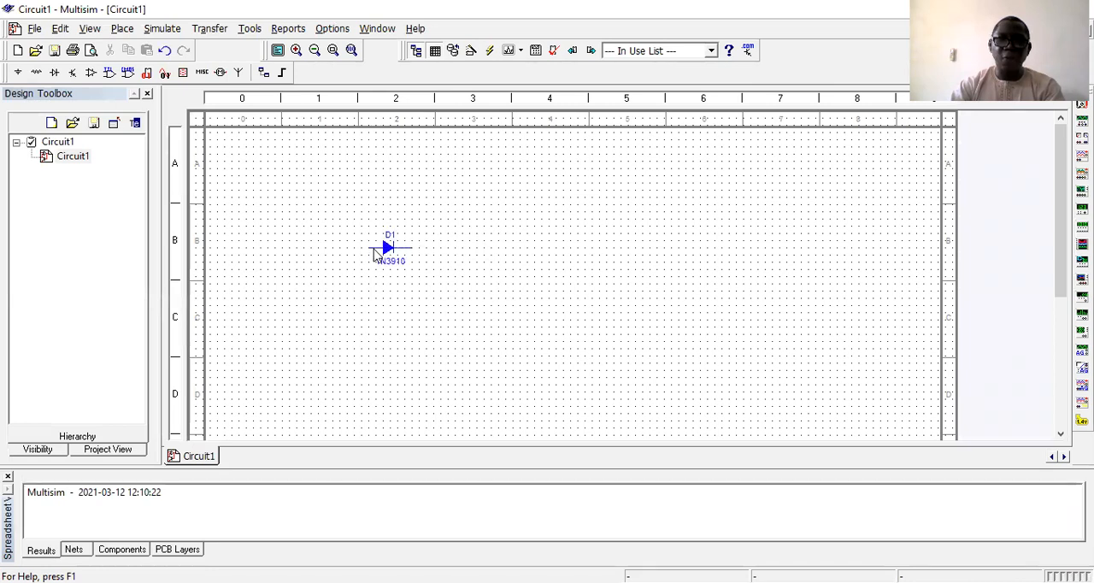
Open the placed diode's properties and examine its pin information and value details.
double_click(390, 250)
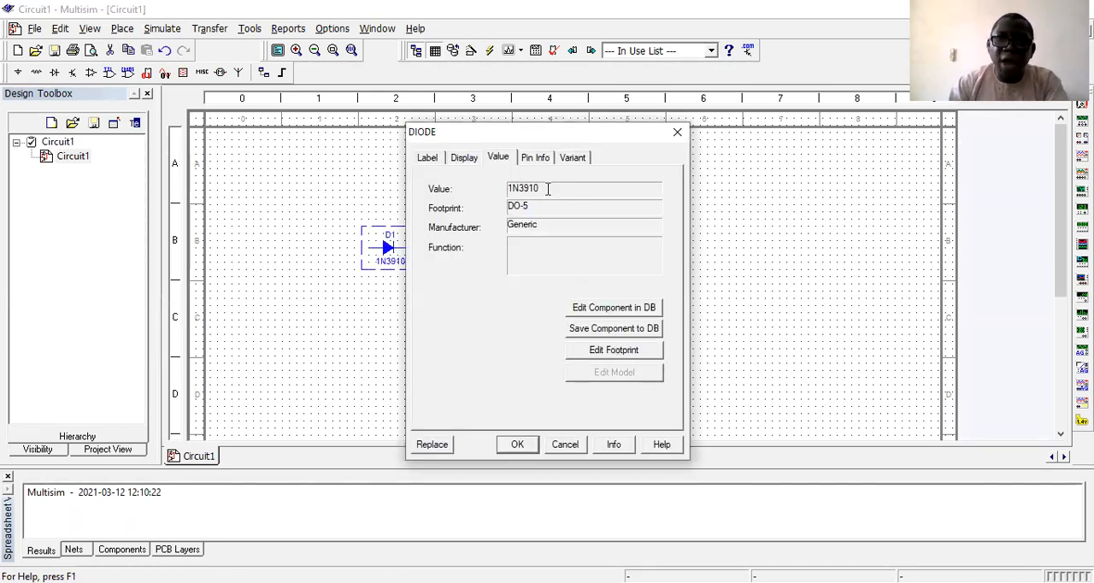
click(530, 156)
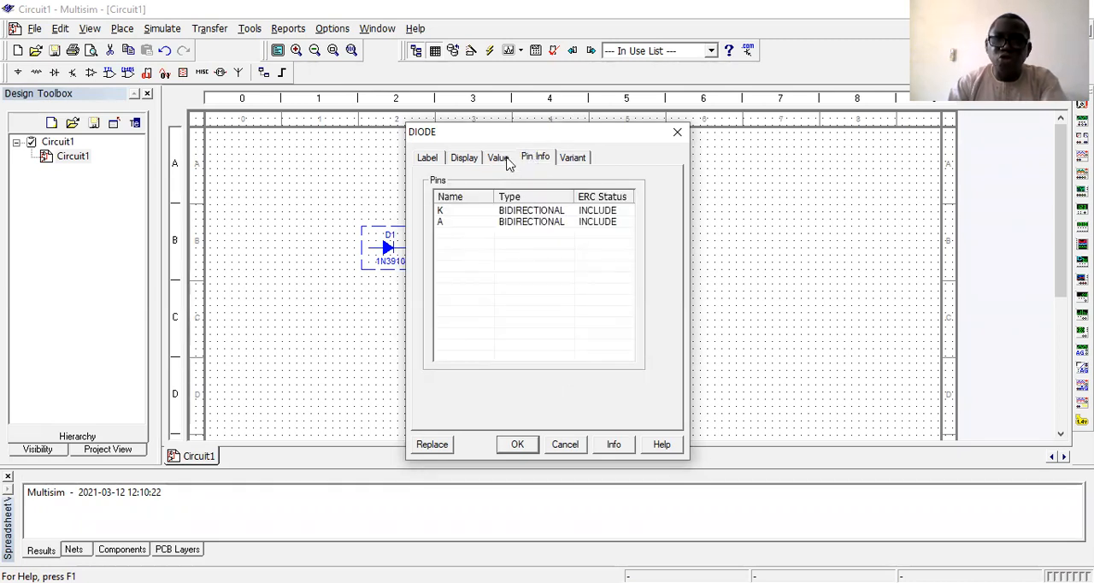
click(506, 162)
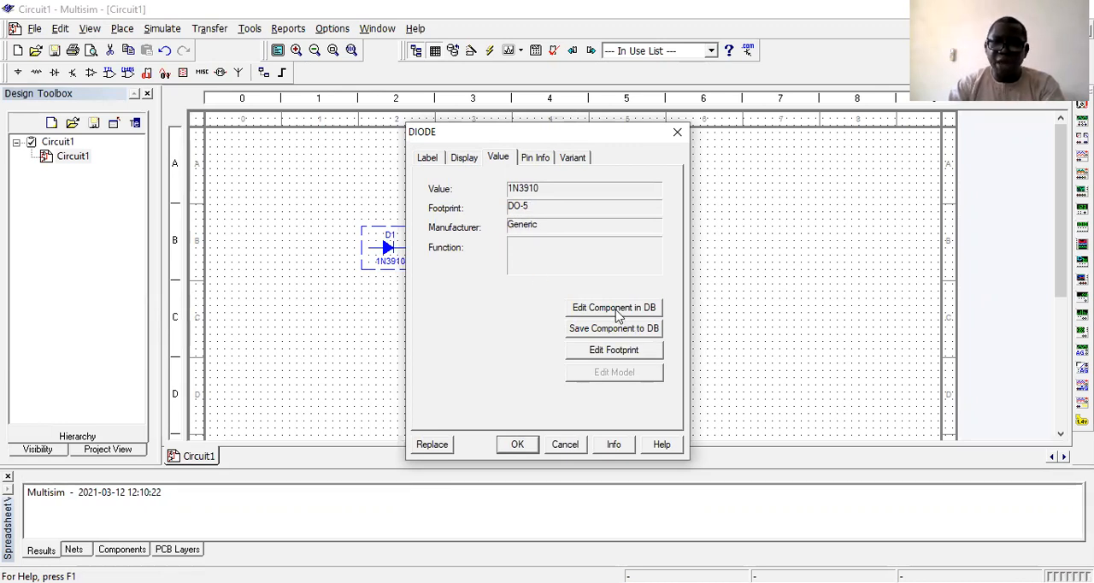
Change the diode's footprint to the generic DO-214AC from the Master Database.
click(617, 353)
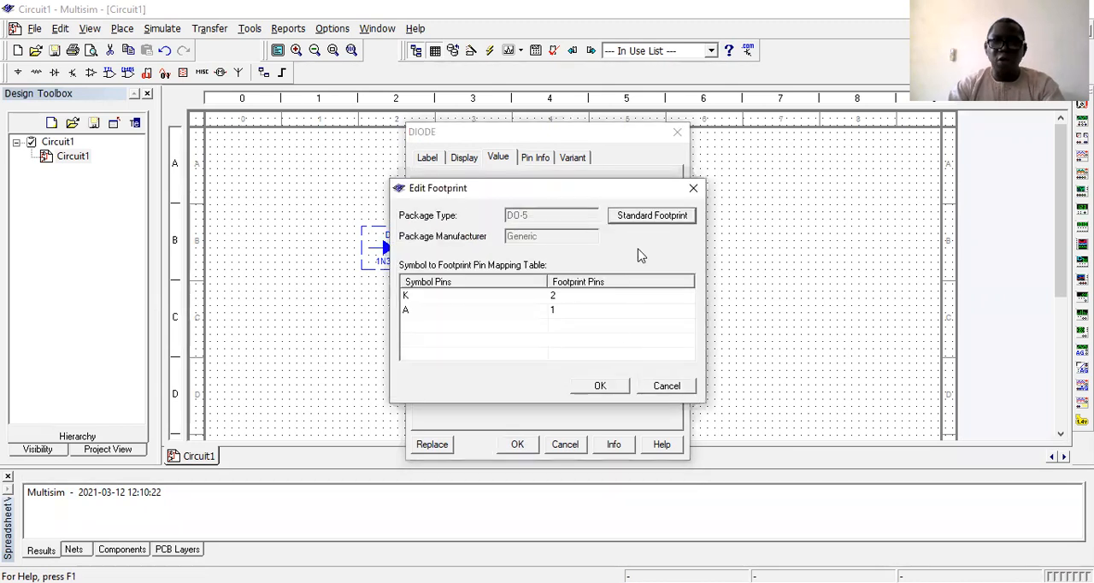
click(641, 220)
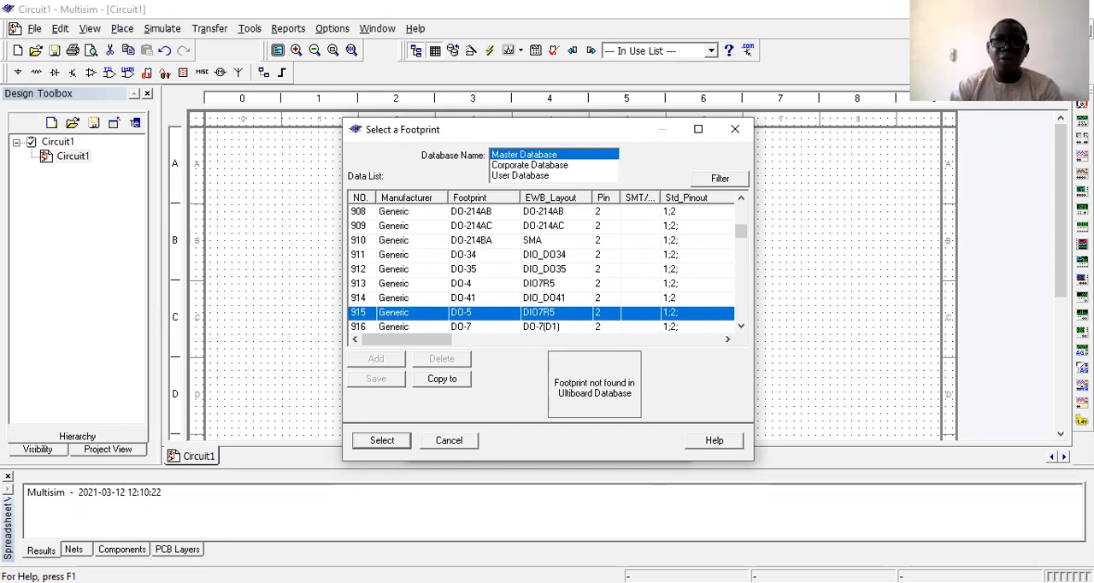
click(612, 40)
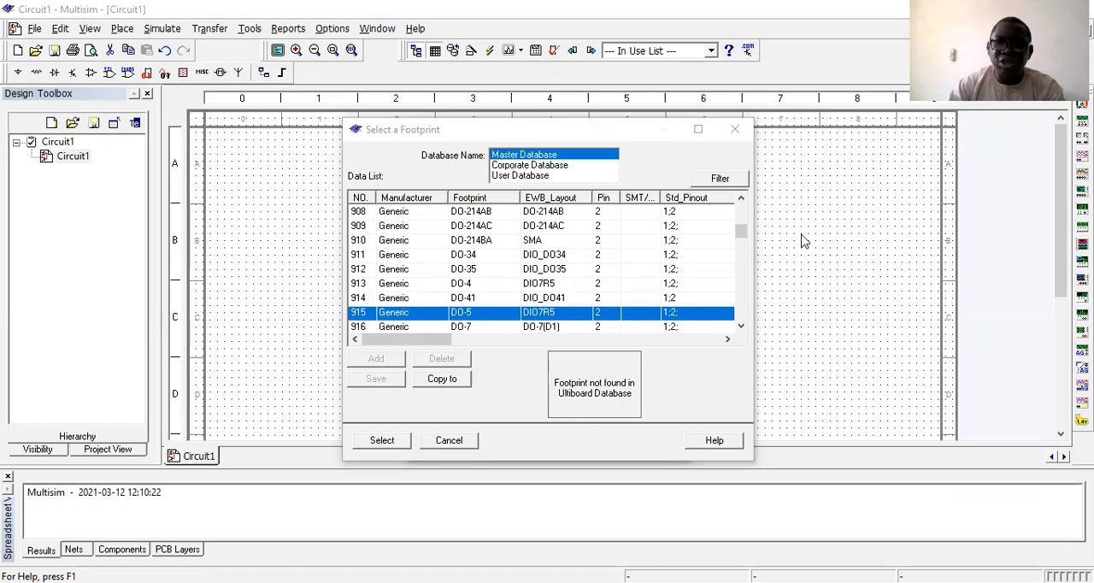
click(379, 228)
click(386, 213)
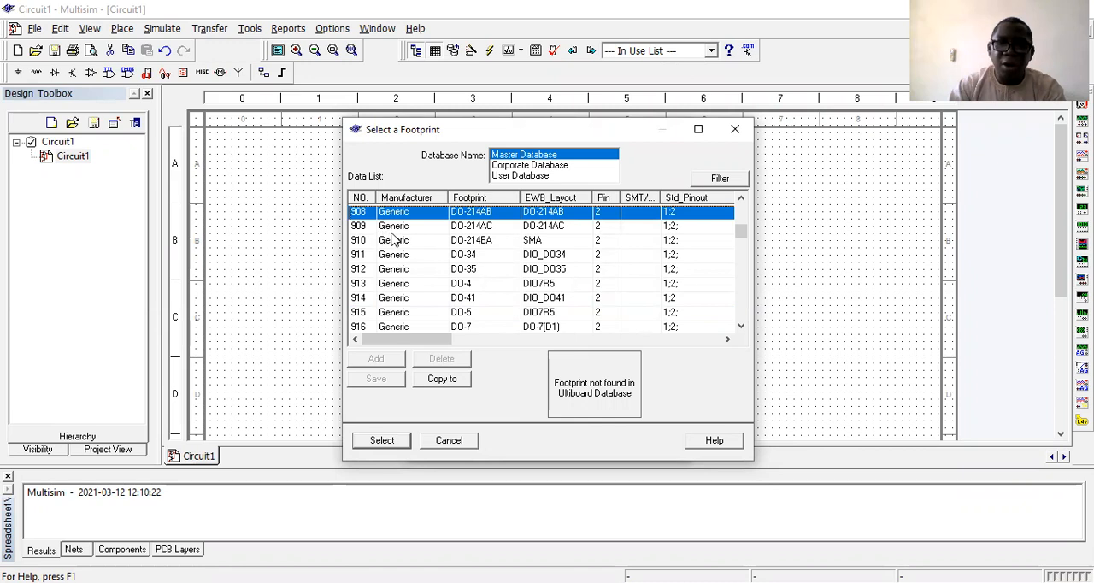
click(390, 230)
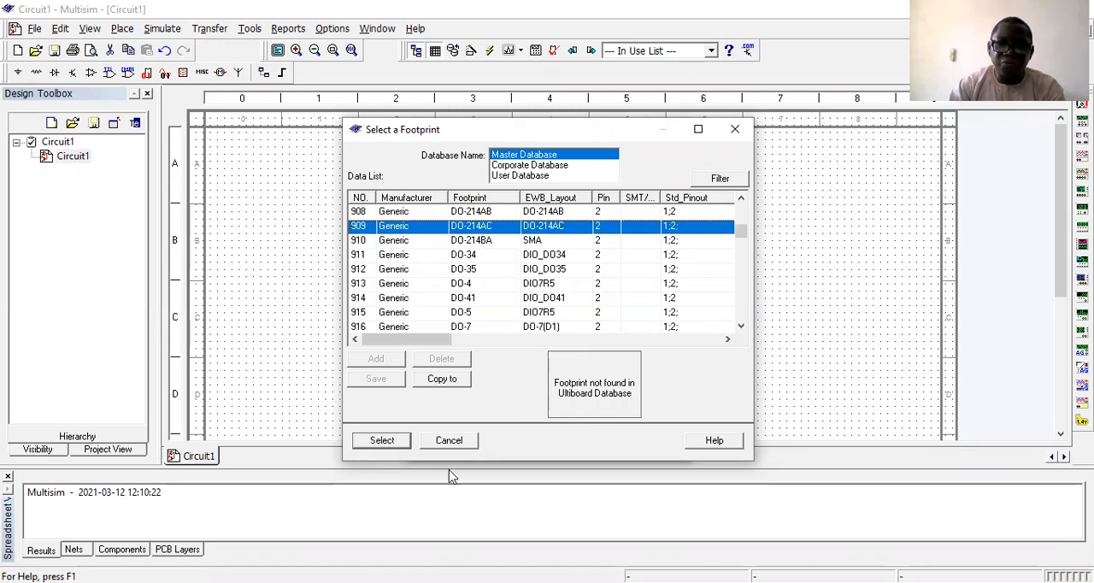
click(381, 442)
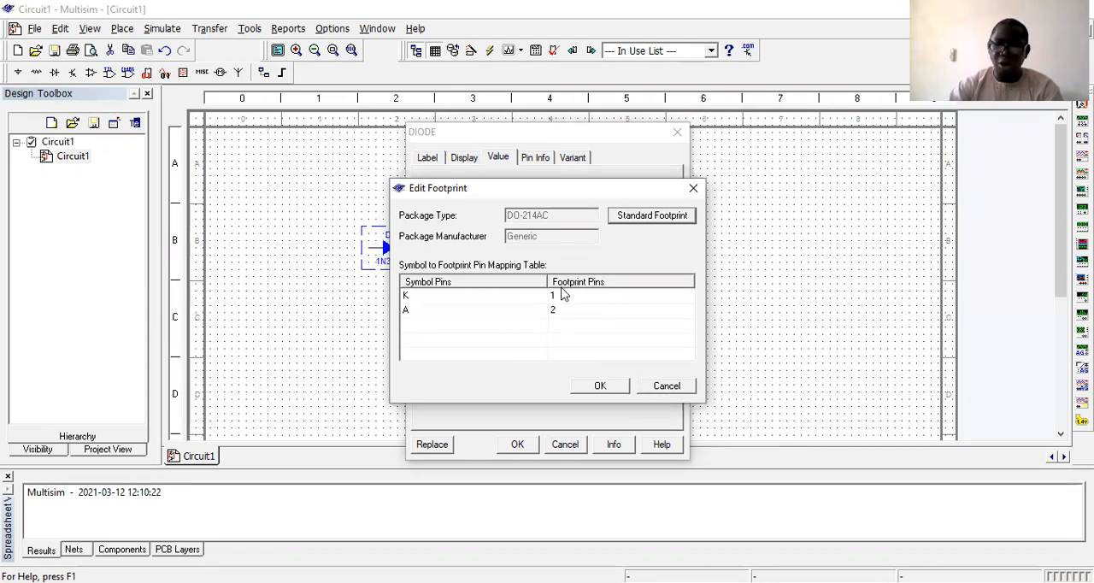
click(600, 386)
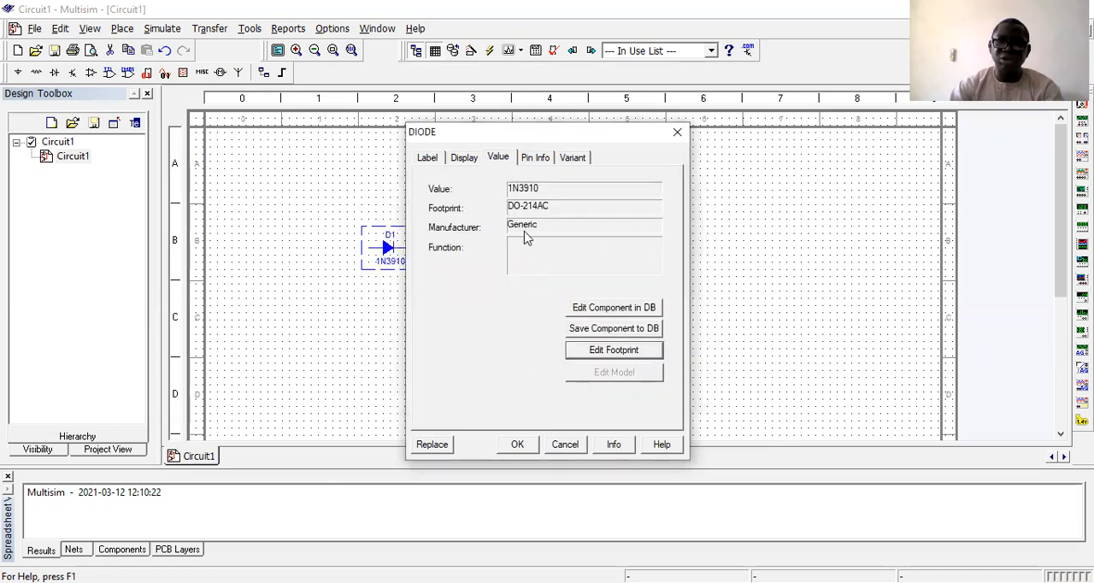
Cancel out of the diode's properties and delete the diode from the sheet.
click(566, 445)
click(447, 276)
click(387, 248)
key(Delete)
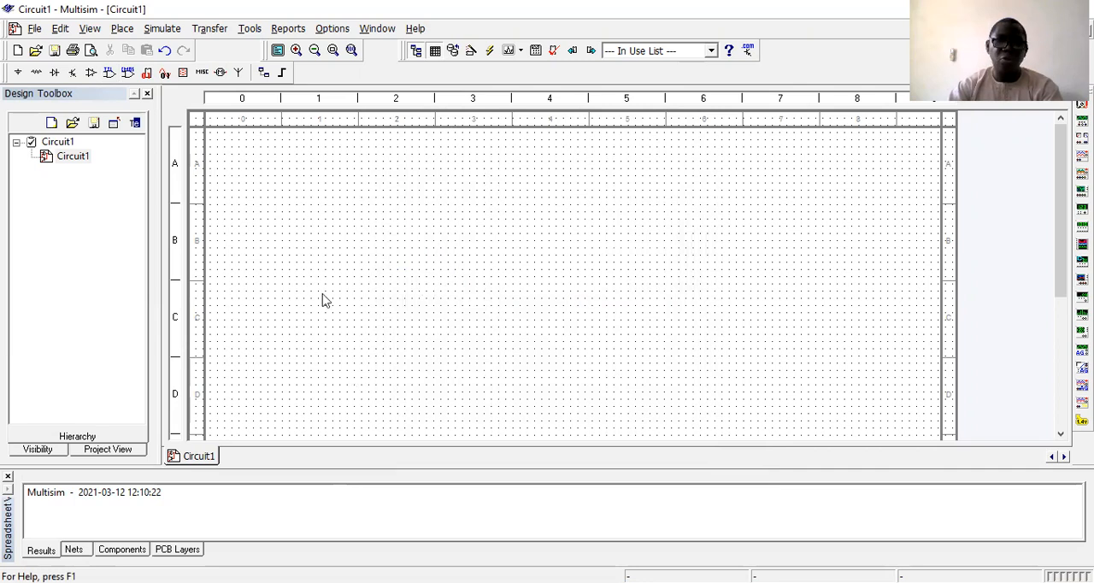
Place a BJT_NPN_4T_VIRTUAL transistor from the Transistors group on the sheet, and delete it again.
click(21, 74)
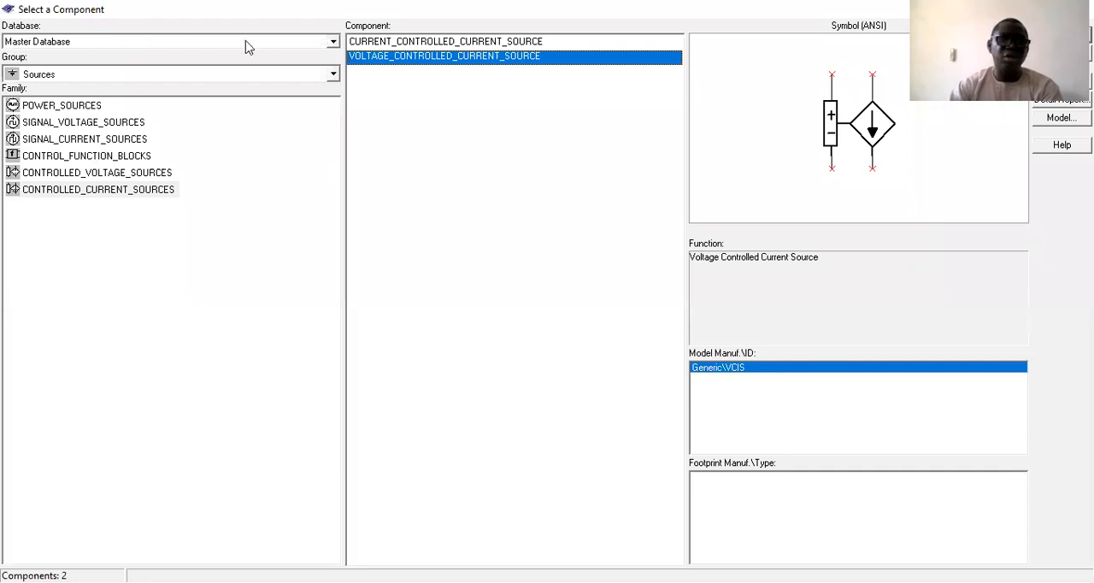
click(210, 74)
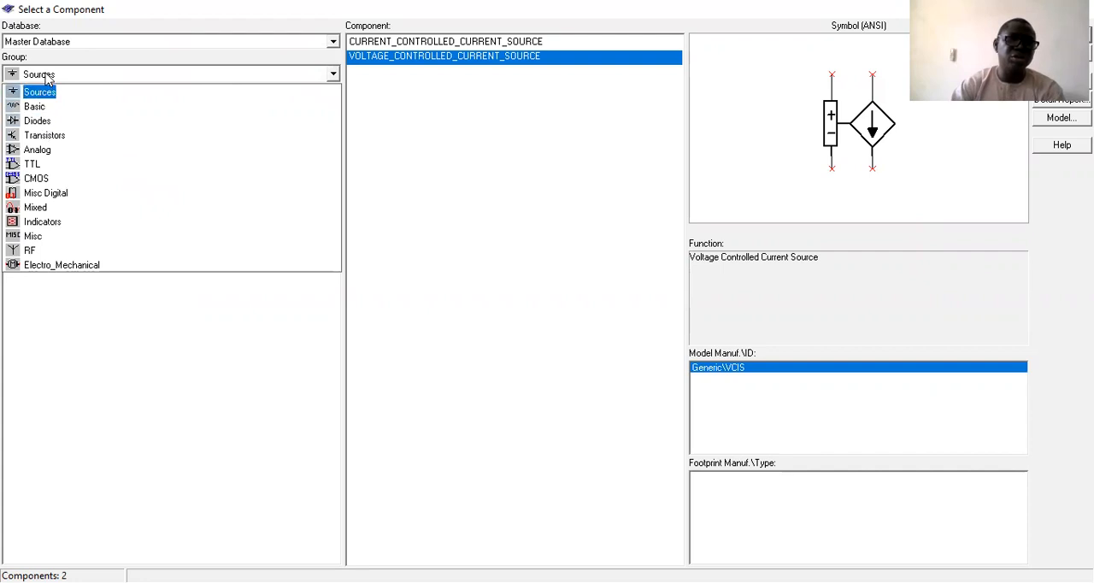
click(39, 136)
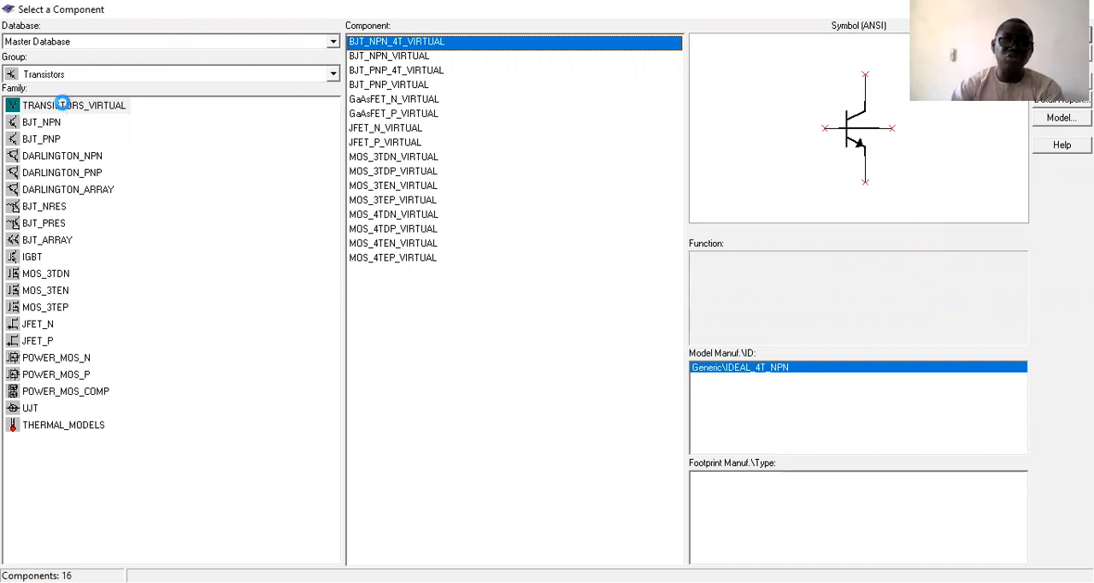
click(66, 105)
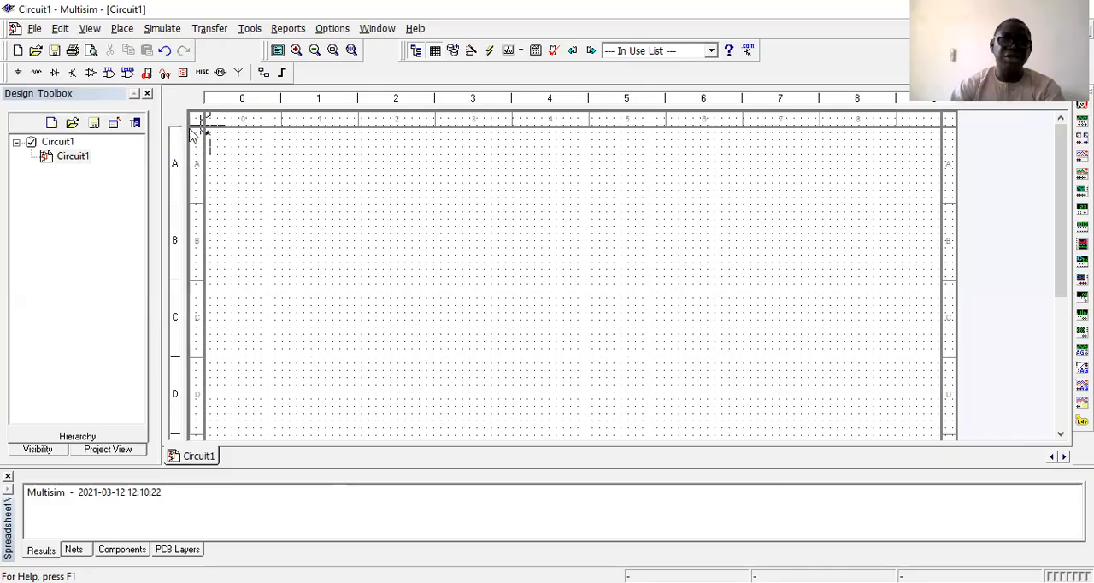
click(318, 237)
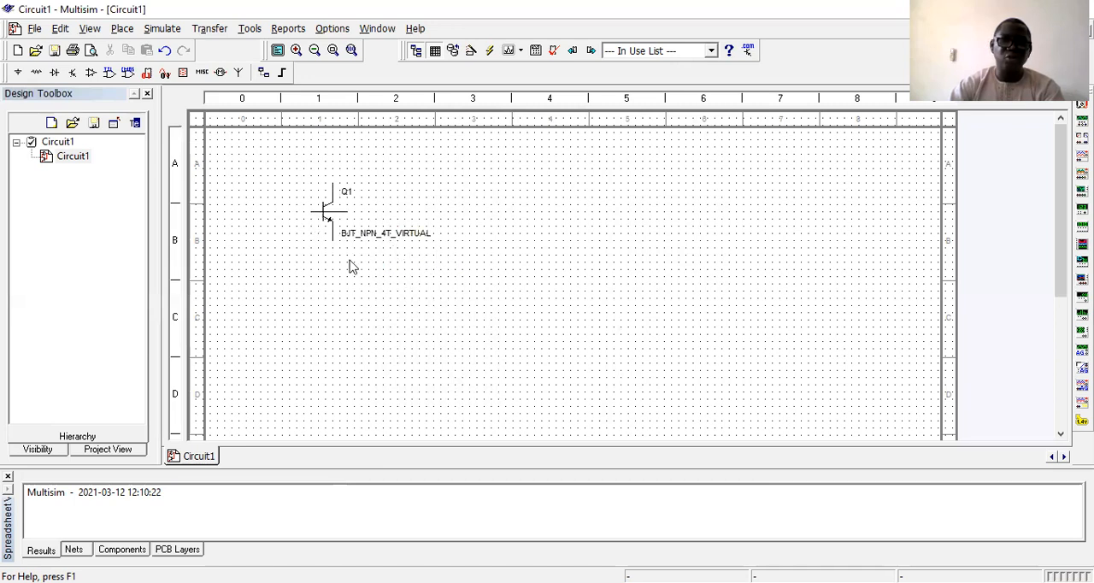
click(334, 217)
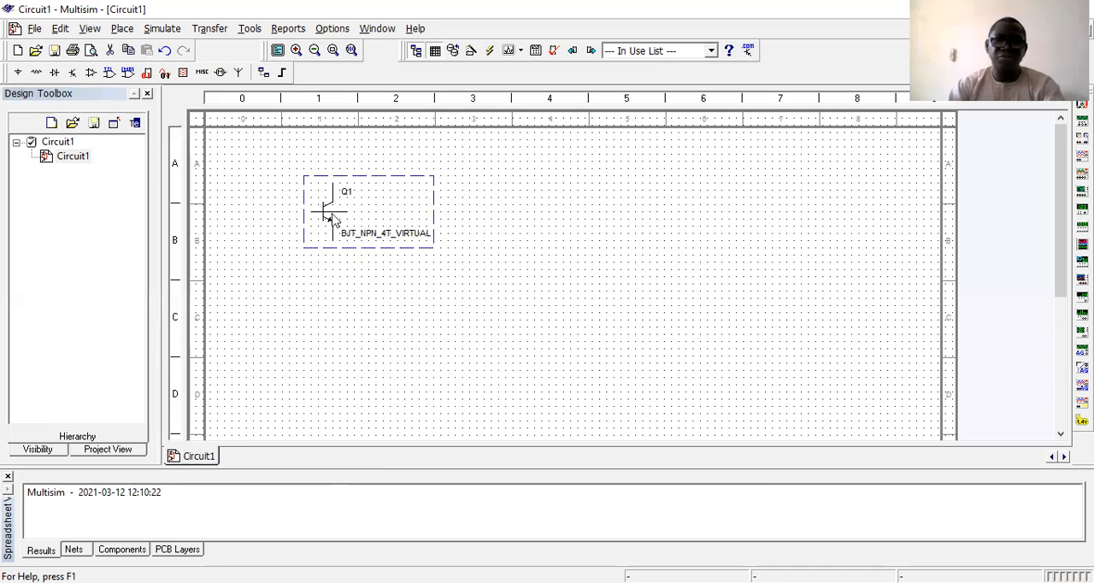
key(Delete)
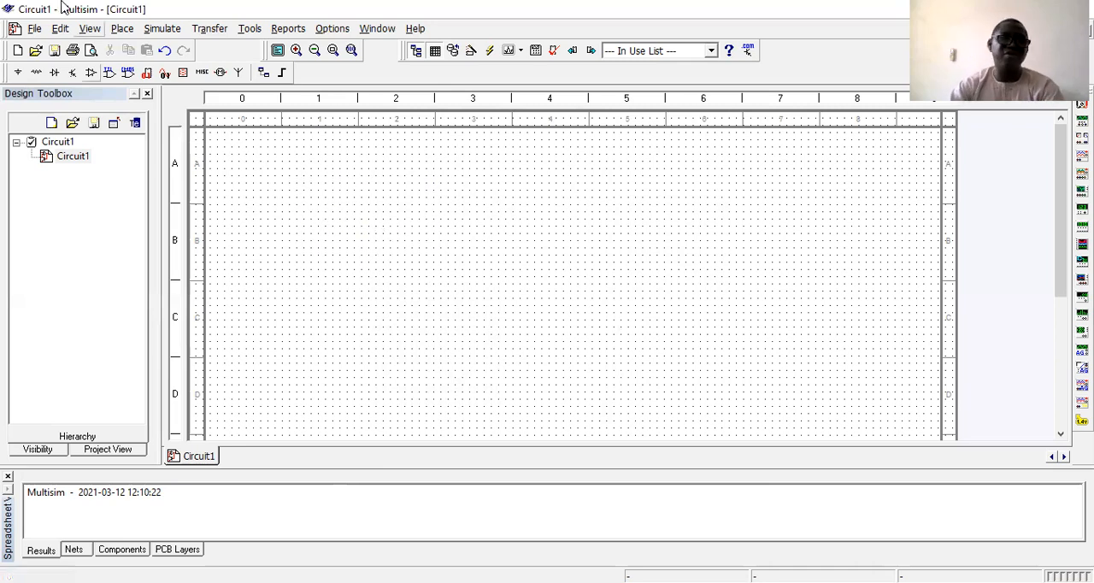
Browse the Analog component group, examining its OPAMP, OPAMP_NORTON and COMPARATOR families.
click(19, 74)
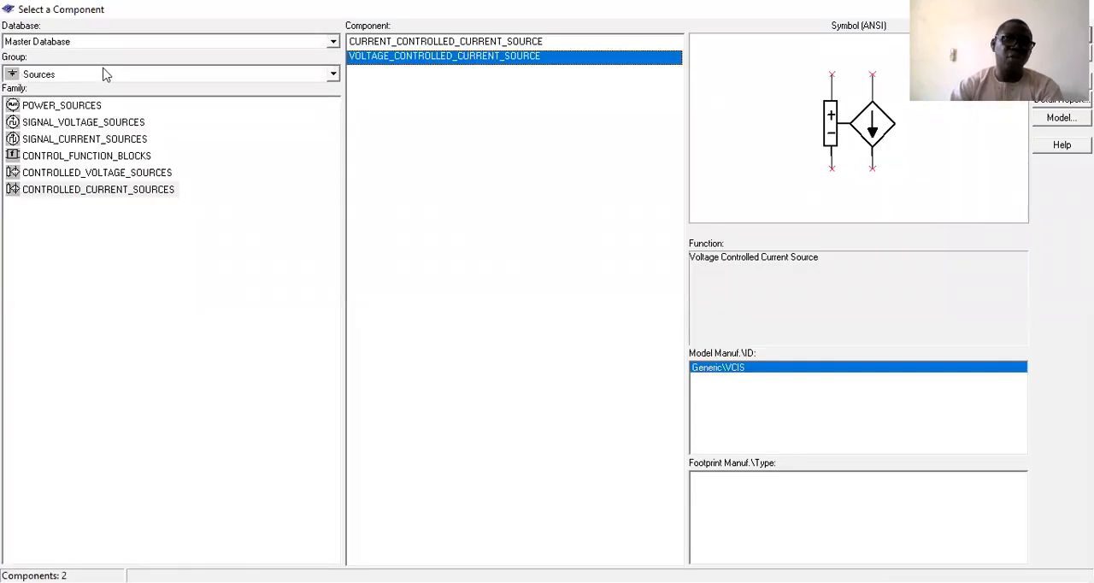
click(98, 76)
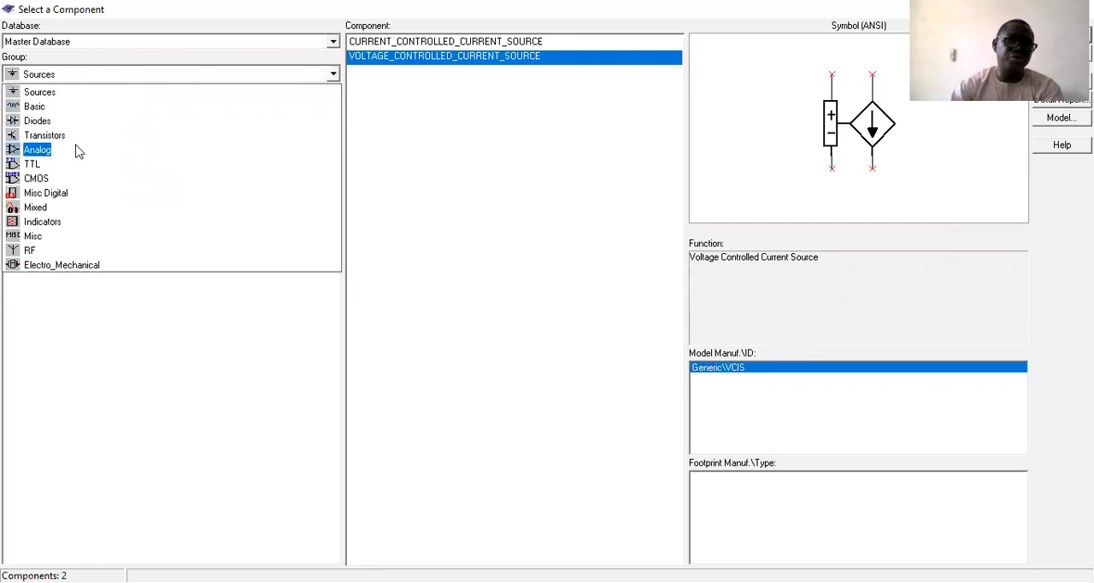
click(41, 150)
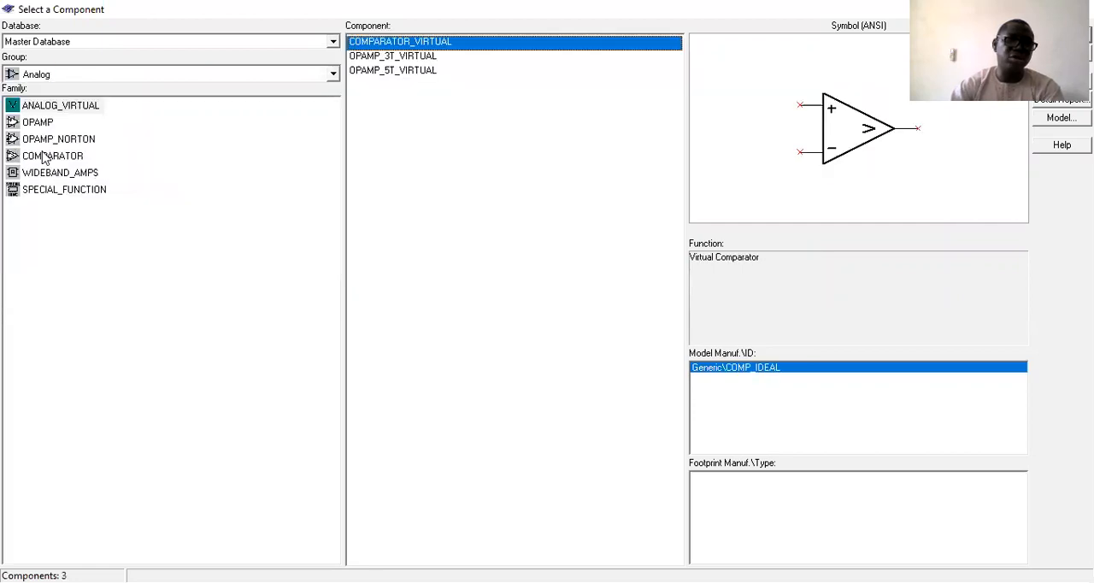
click(47, 124)
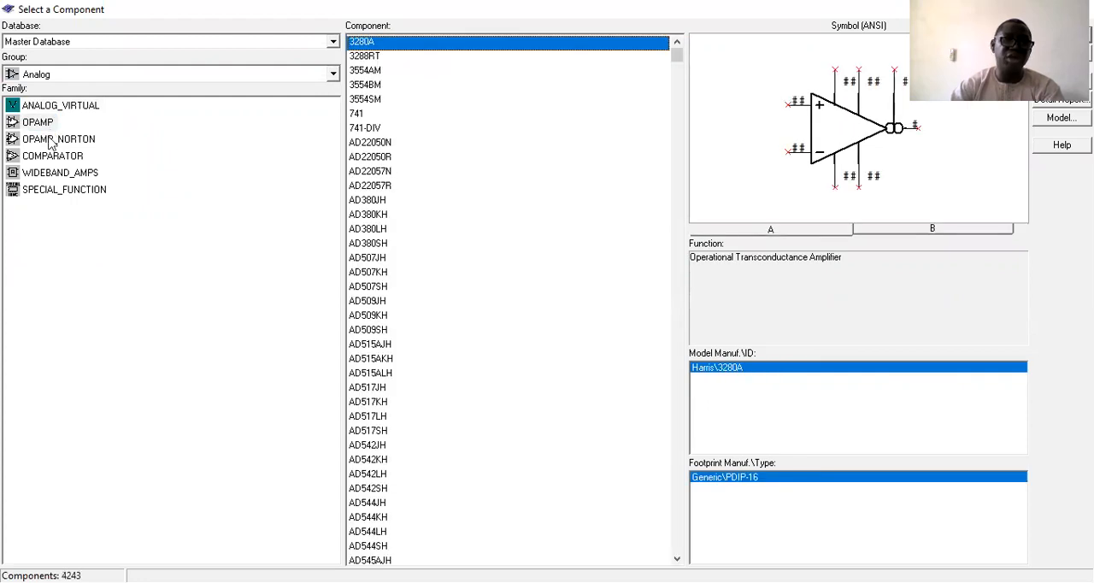
click(51, 142)
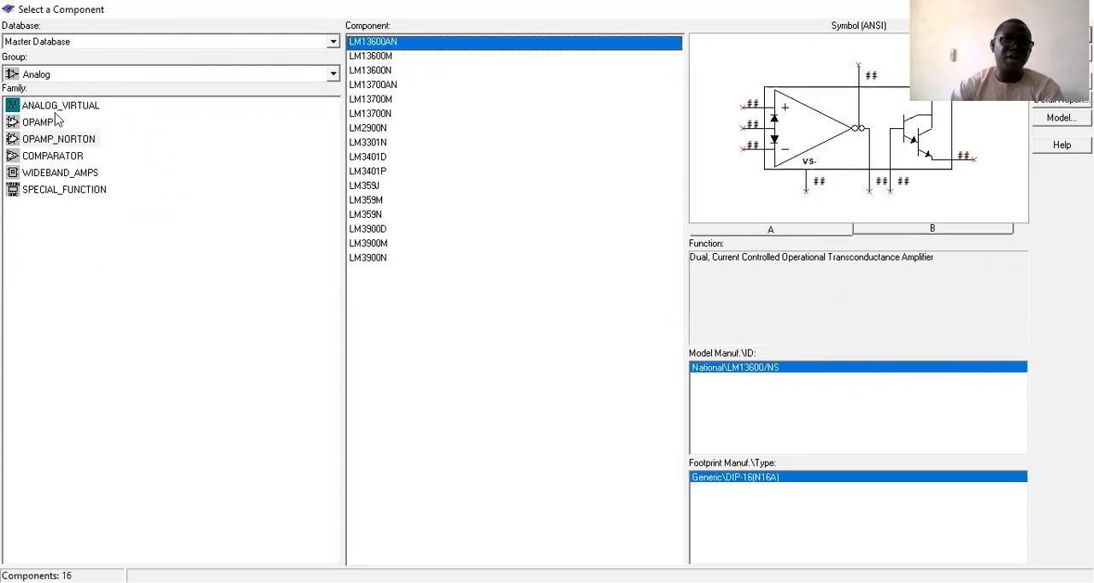
click(61, 159)
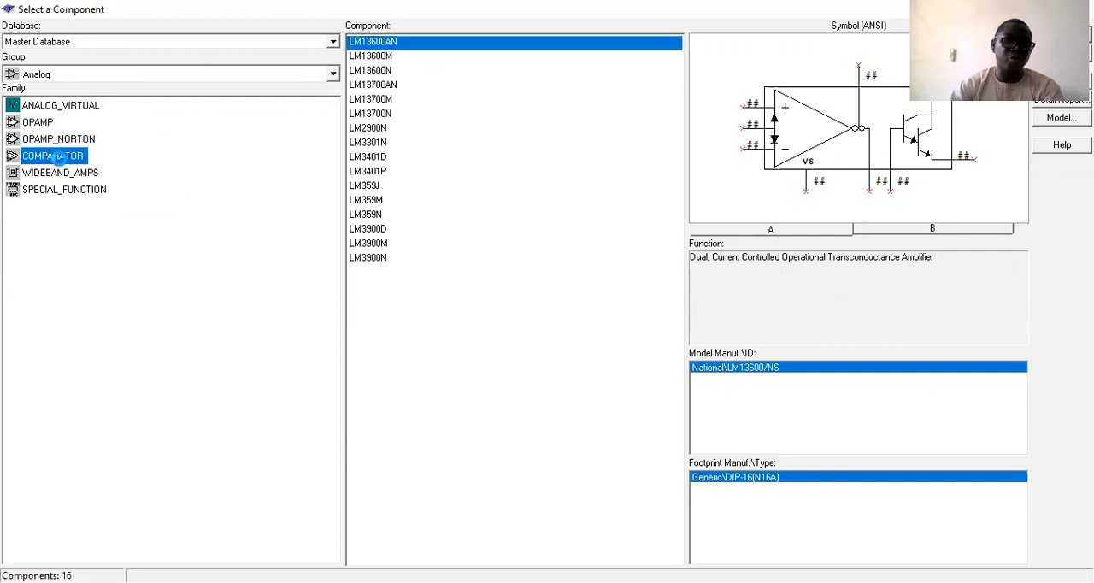
Browse the TTL group with its 74LS family, followed by the CMOS and Misc Digital component groups.
click(77, 79)
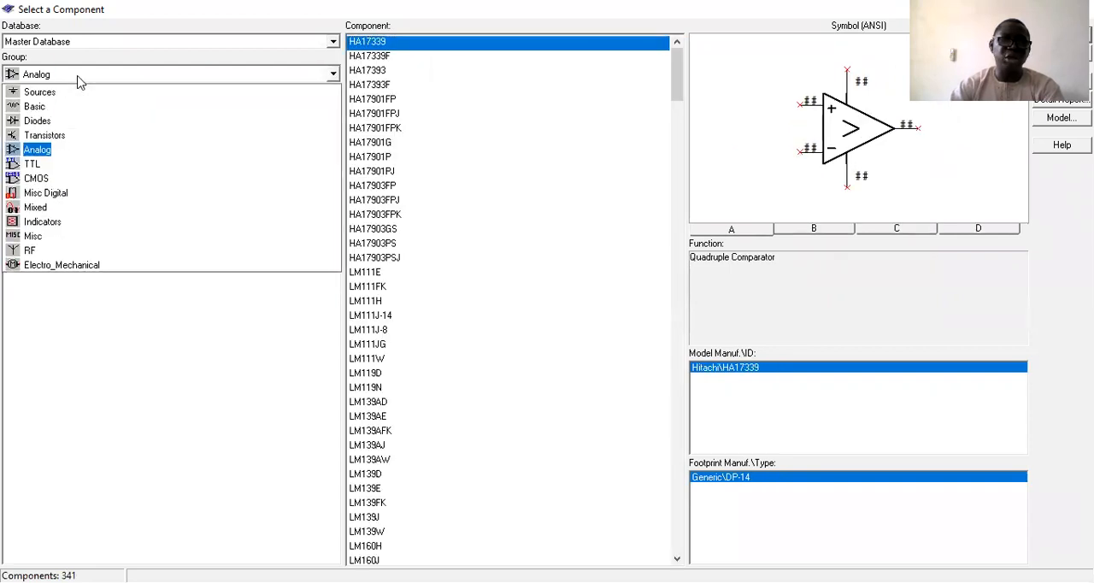
click(34, 165)
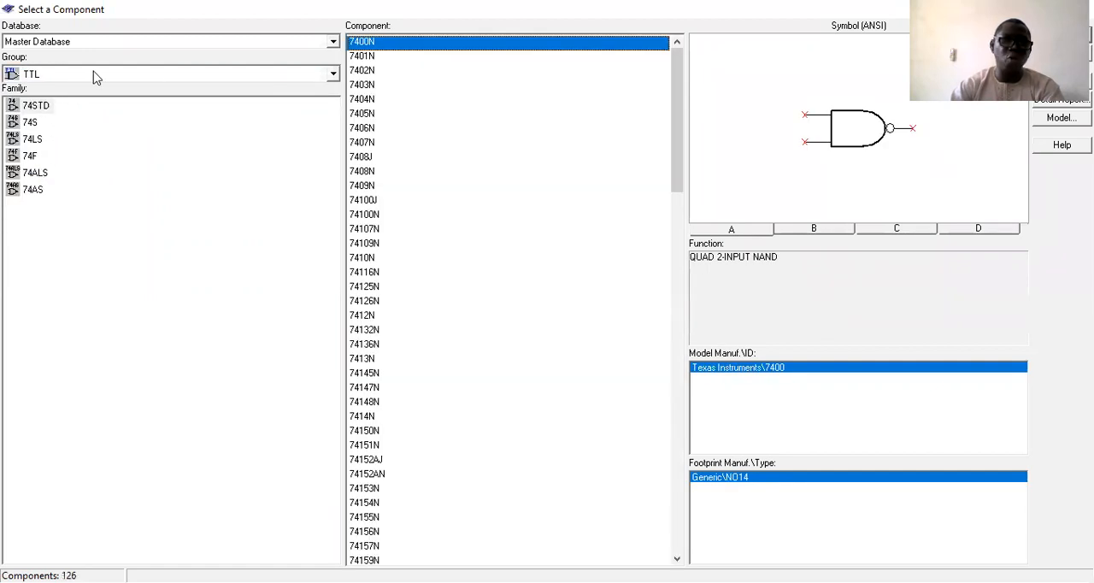
click(32, 139)
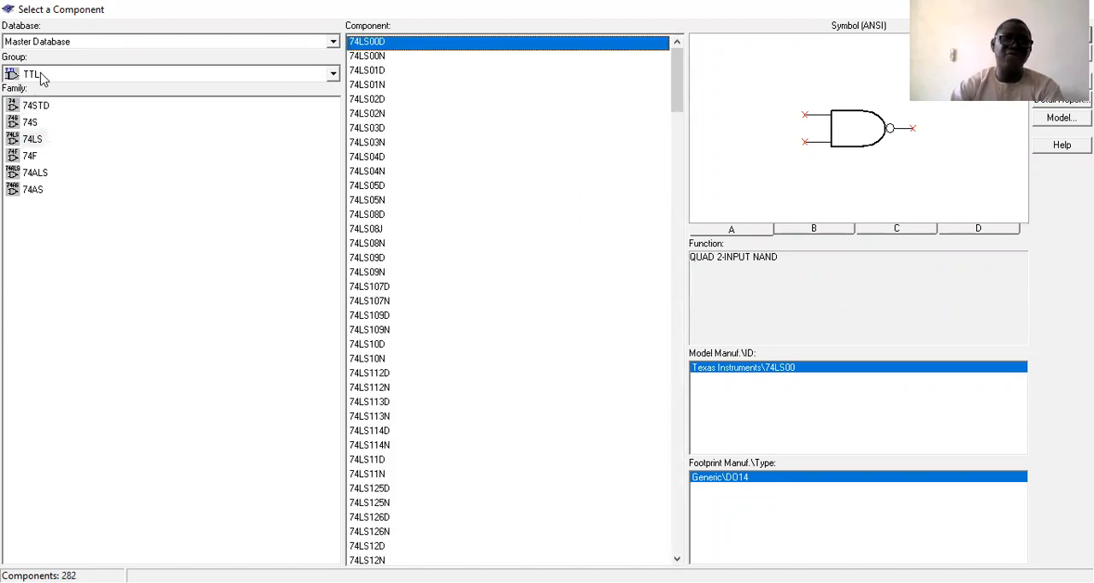
click(42, 77)
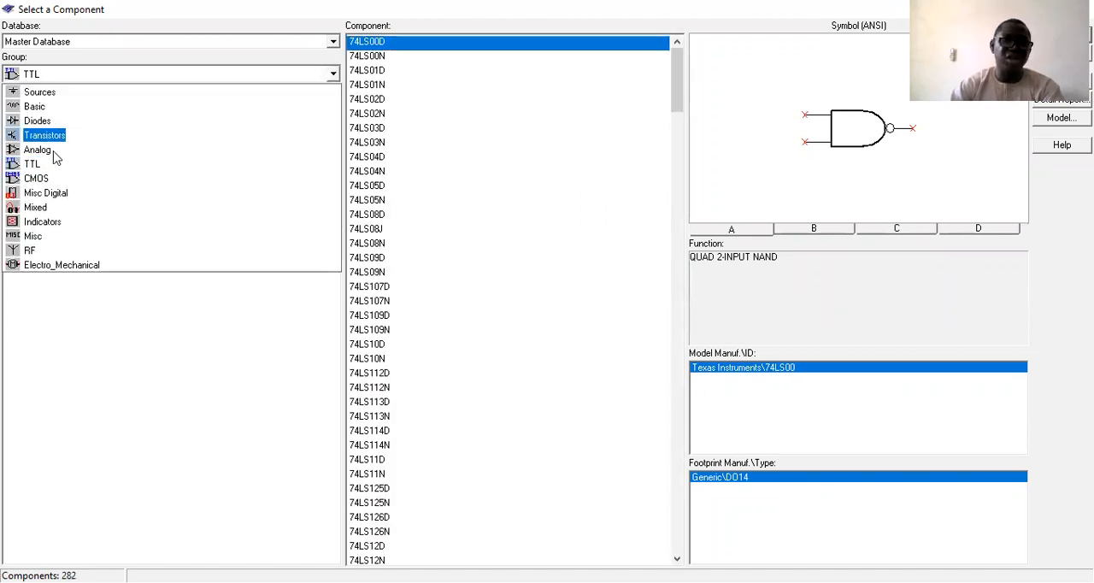
click(37, 178)
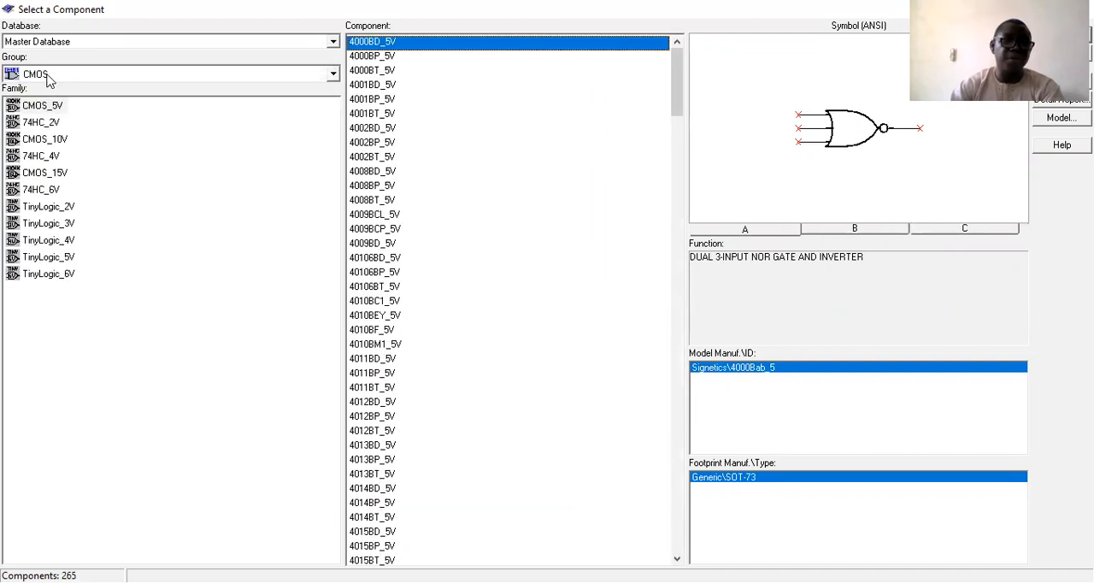
click(46, 79)
click(42, 193)
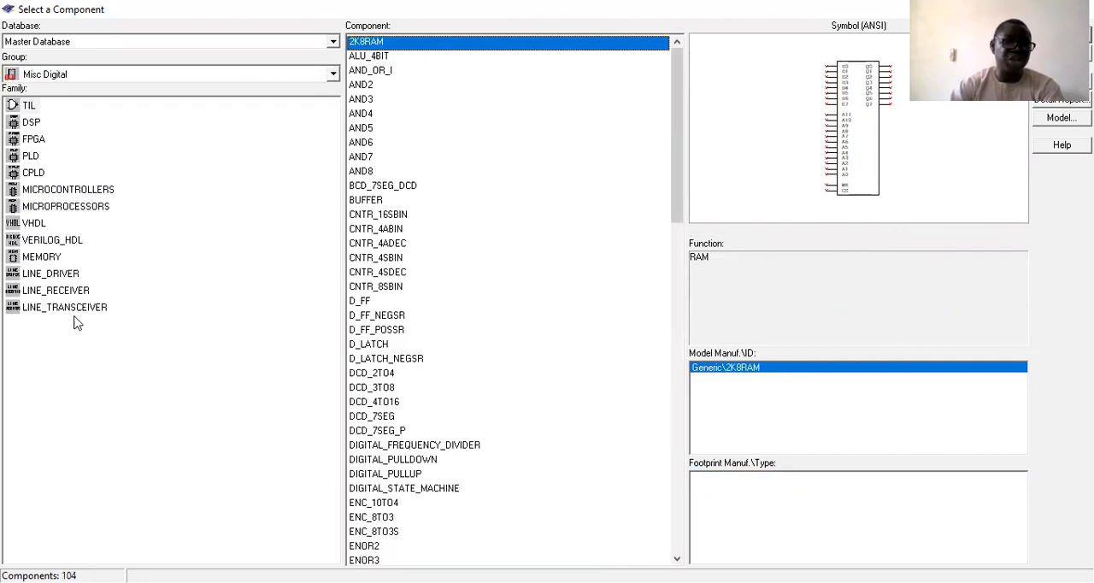
Browse the Mixed component group and examine the components in its TIMER family.
click(92, 76)
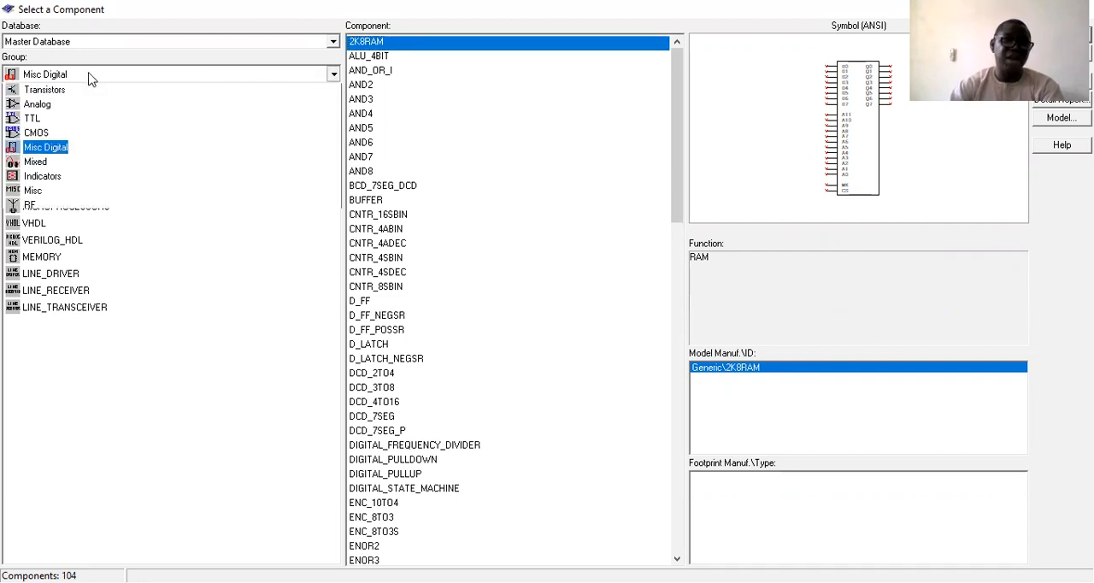
click(34, 207)
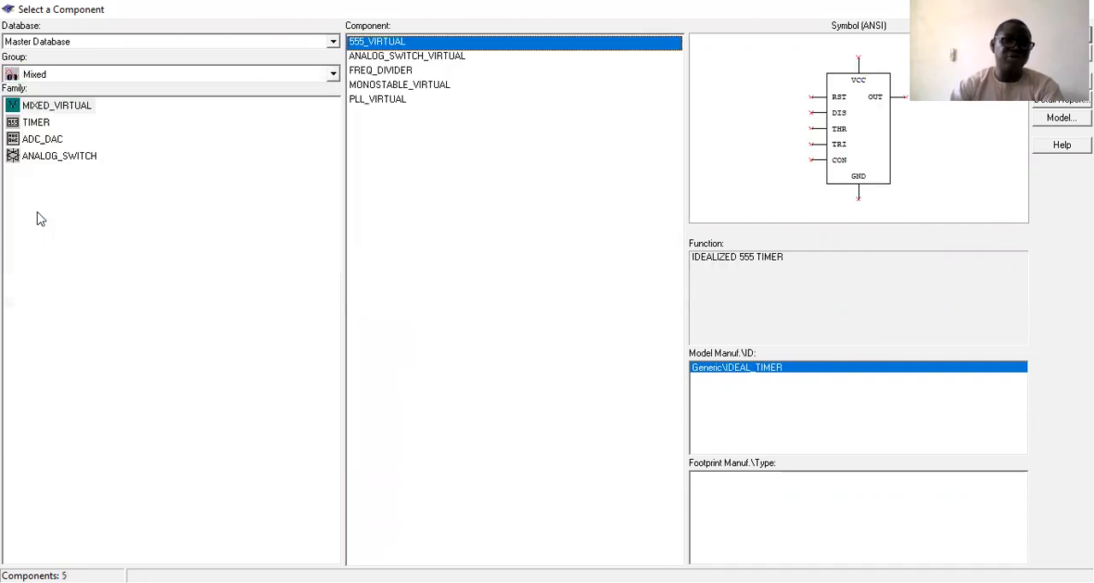
click(37, 127)
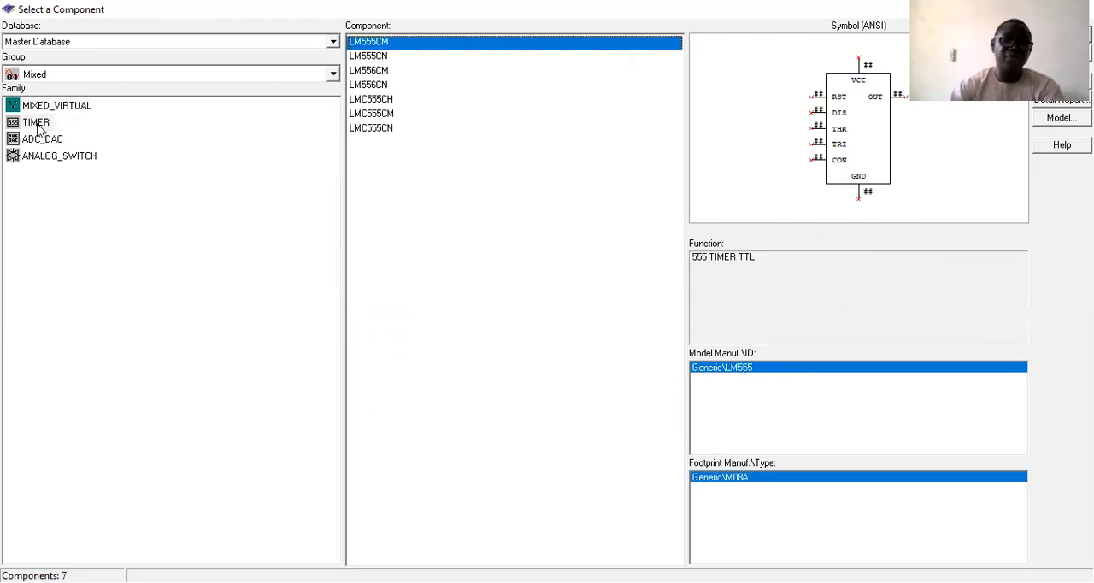
Browse the Indicators group, examining the BARGRAPH, PROBE and AMMETER families.
click(79, 78)
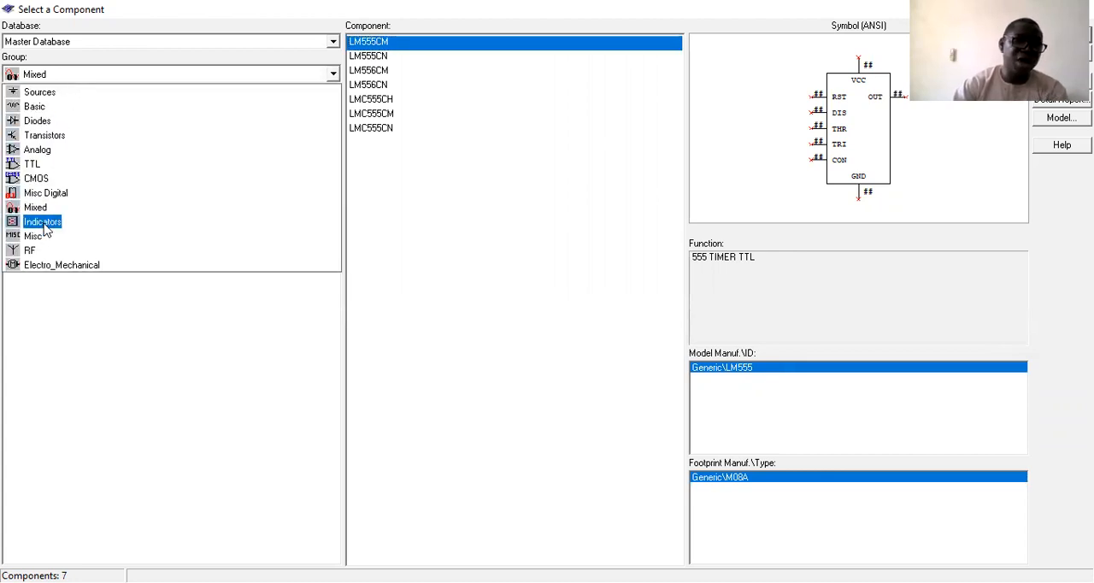
click(43, 222)
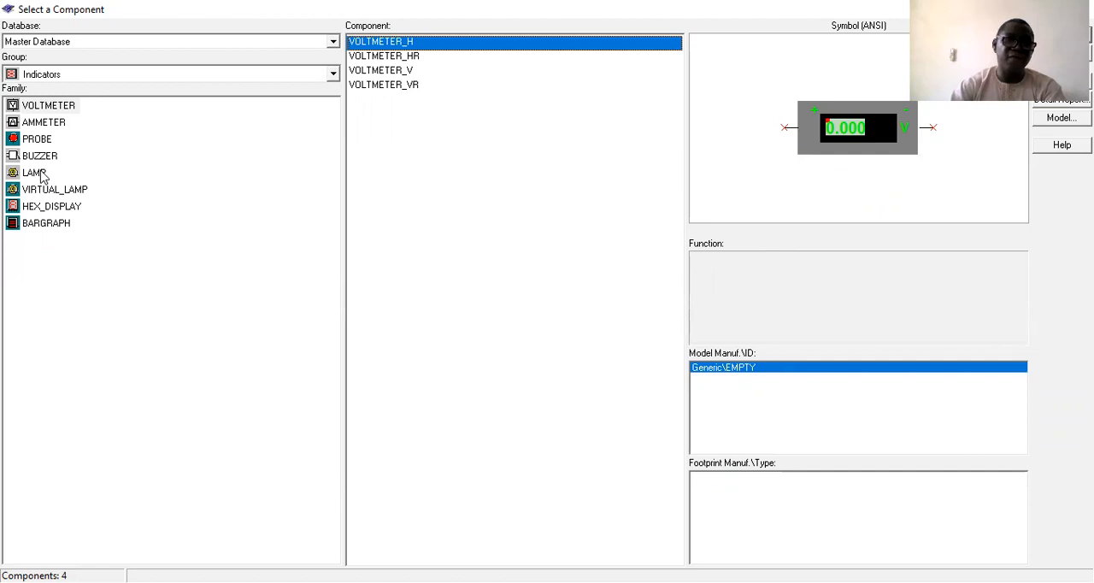
click(55, 228)
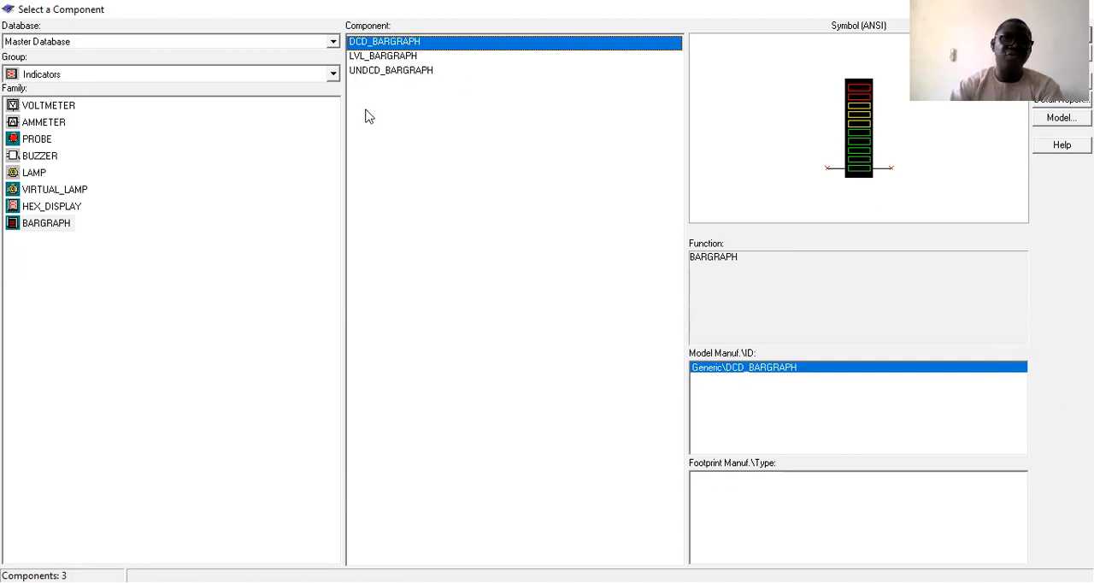
click(49, 141)
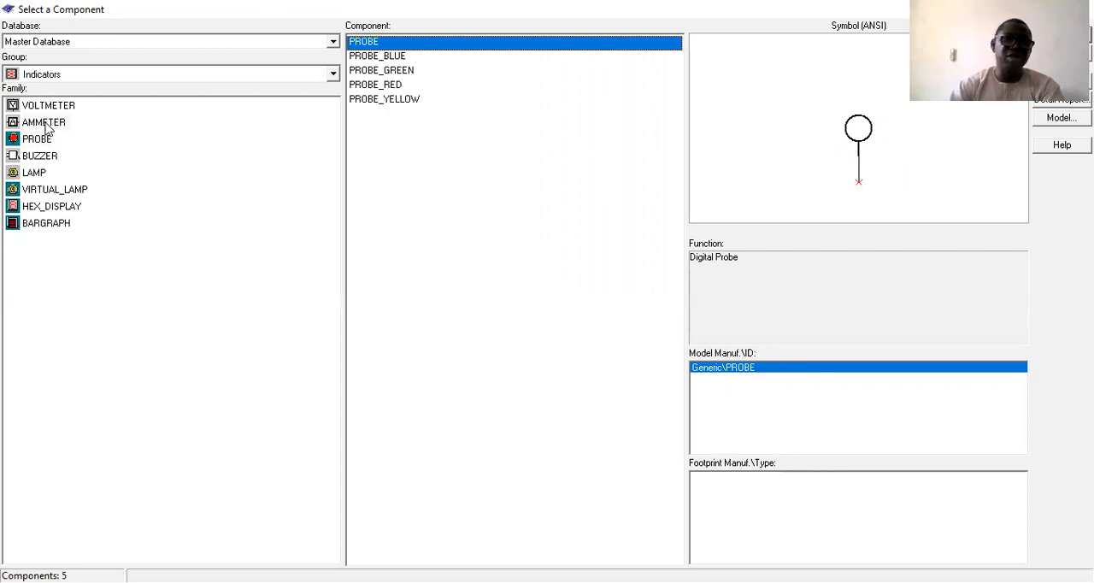
click(45, 123)
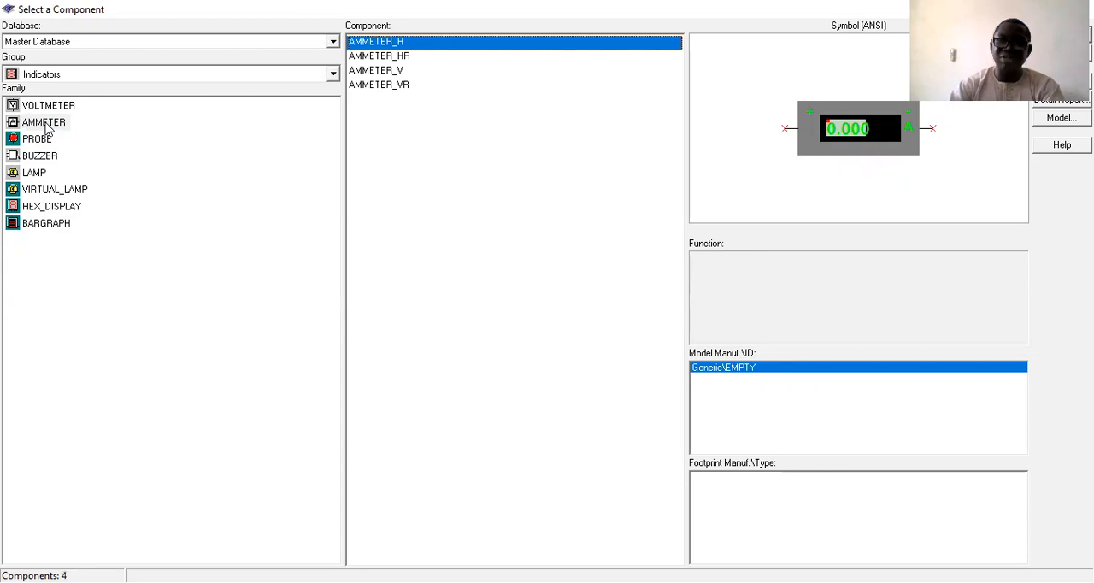
click(88, 105)
Browse the RF group and the Electro_Mechanical group's switch, contact, relay, line transformer and protection device families.
click(97, 76)
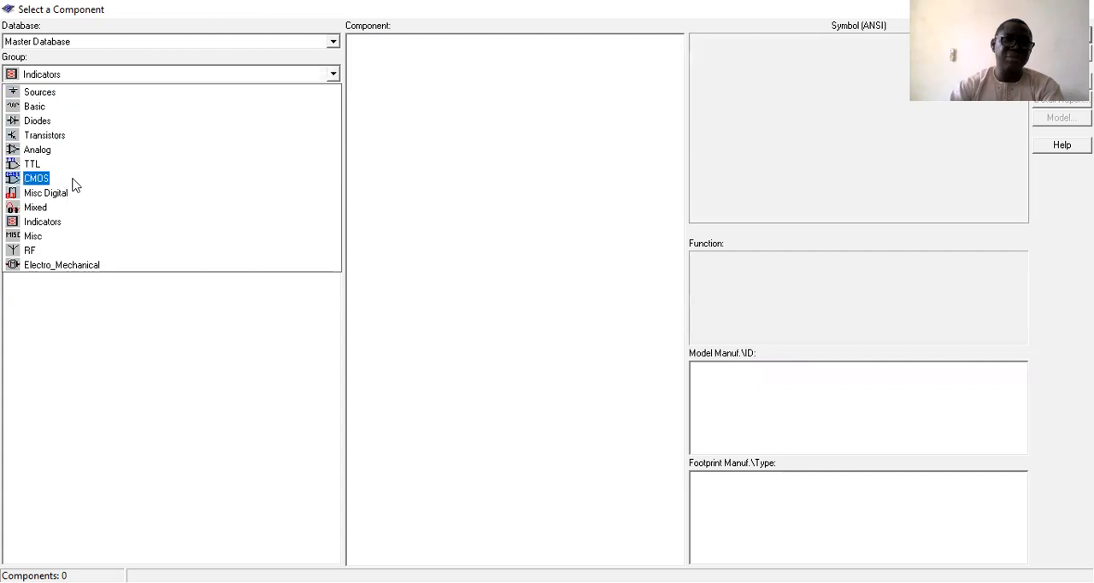
click(31, 252)
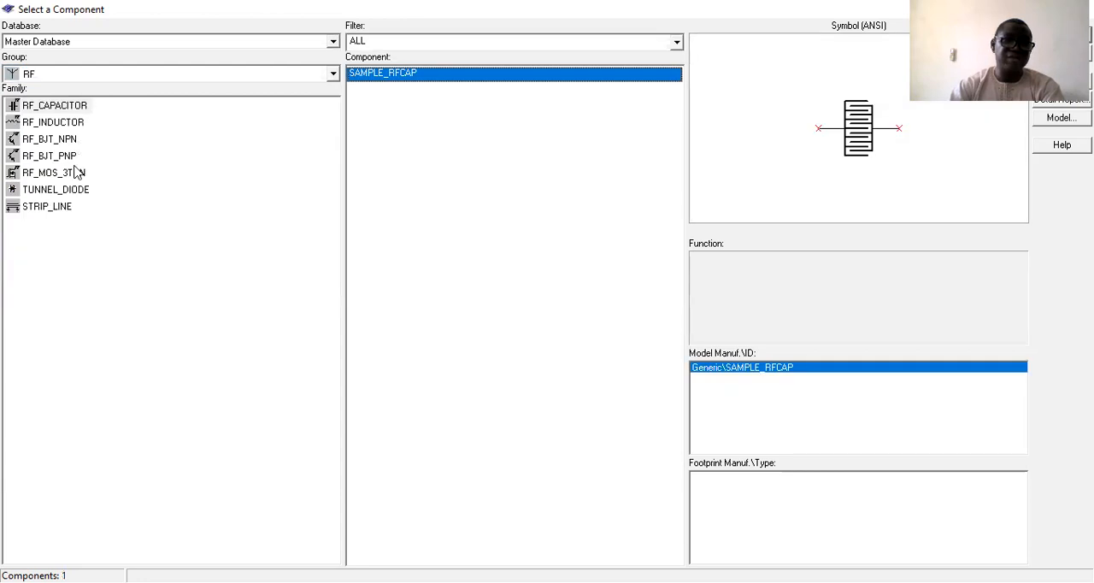
click(47, 75)
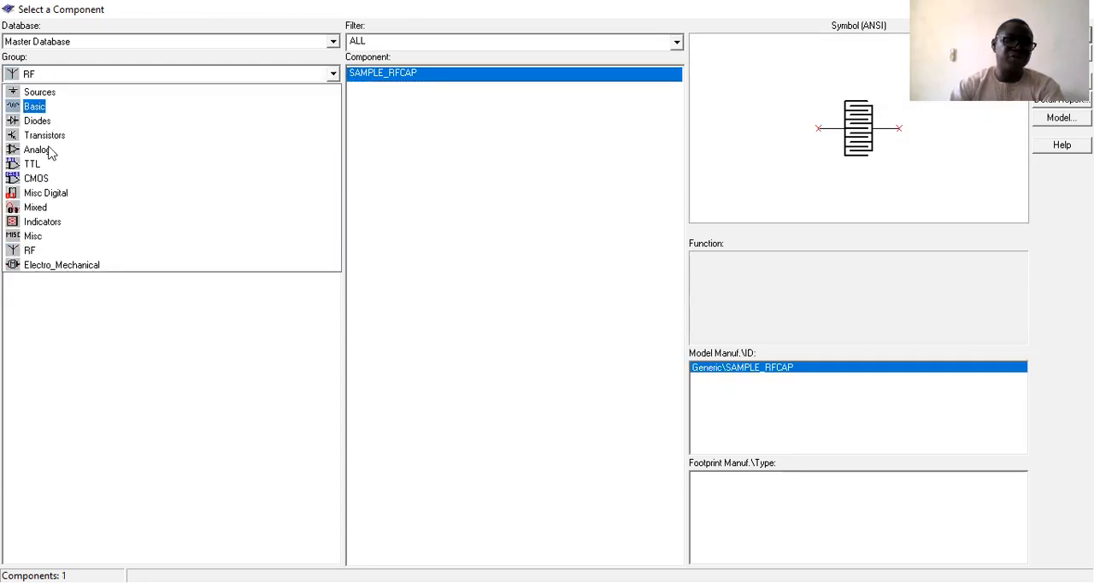
click(35, 264)
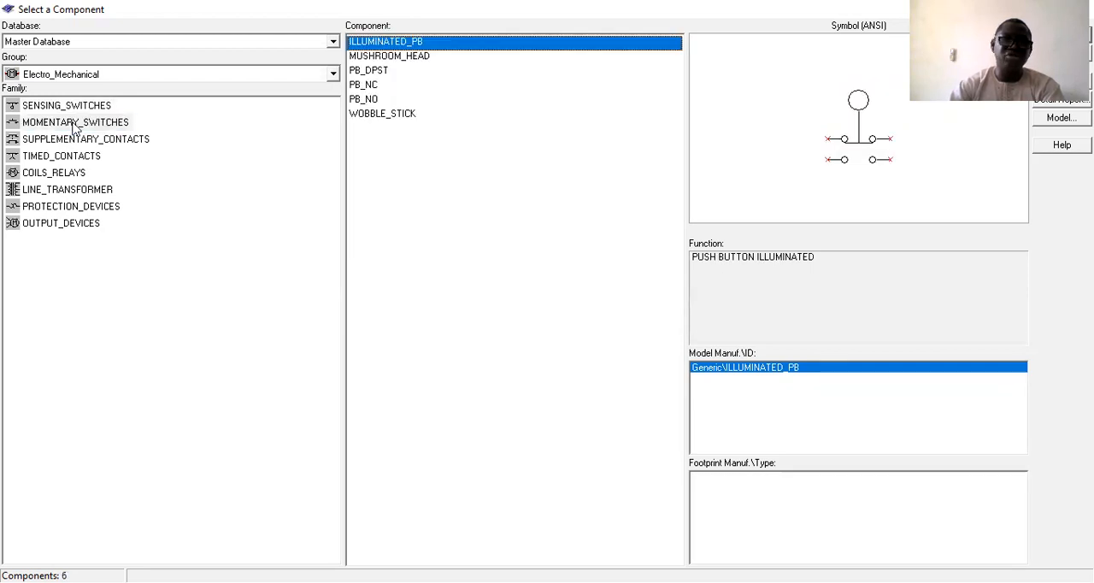
click(73, 141)
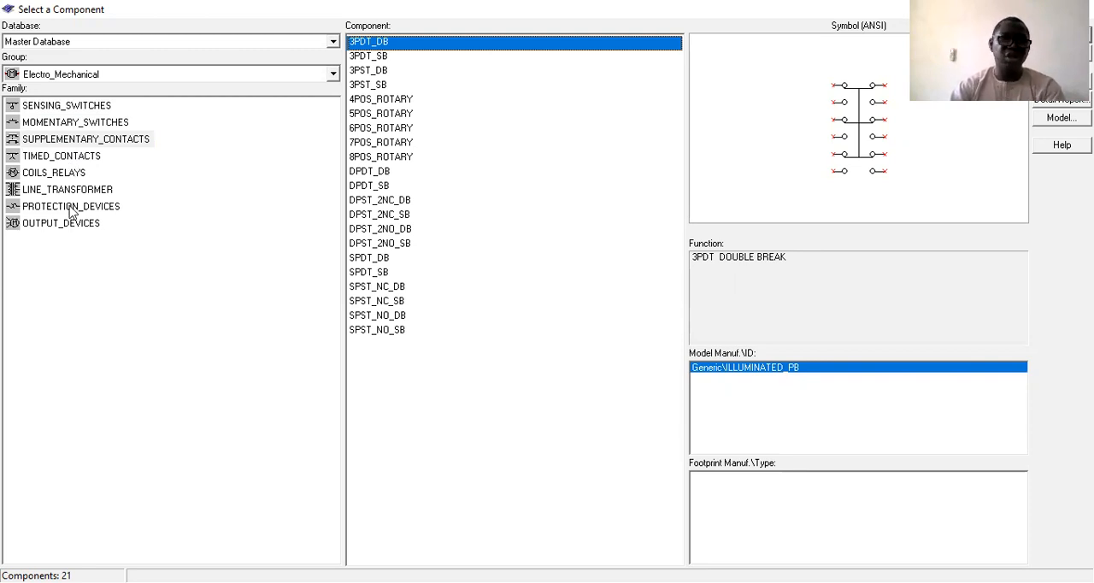
click(68, 173)
click(66, 189)
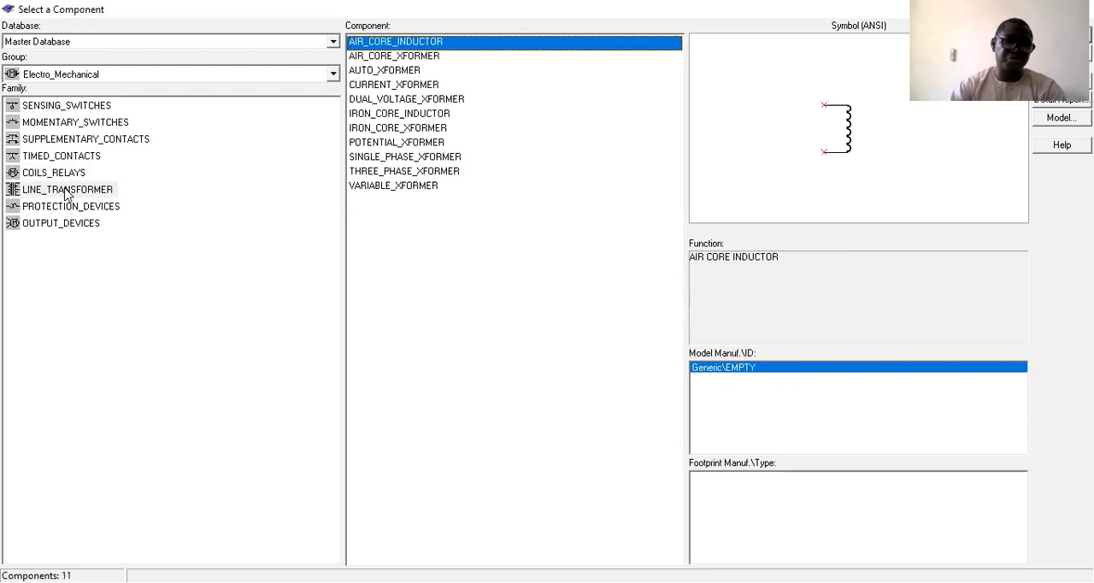
click(68, 208)
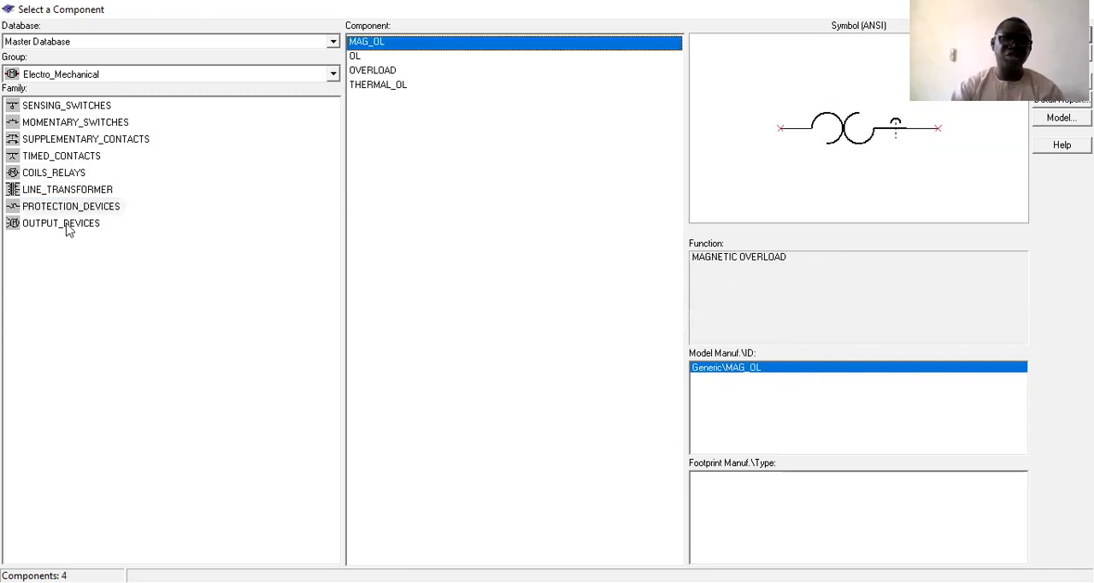
Place a 3PH_MOTOR from the OUTPUT_DEVICES family around zone B2 of the sheet, and delete it again.
click(69, 223)
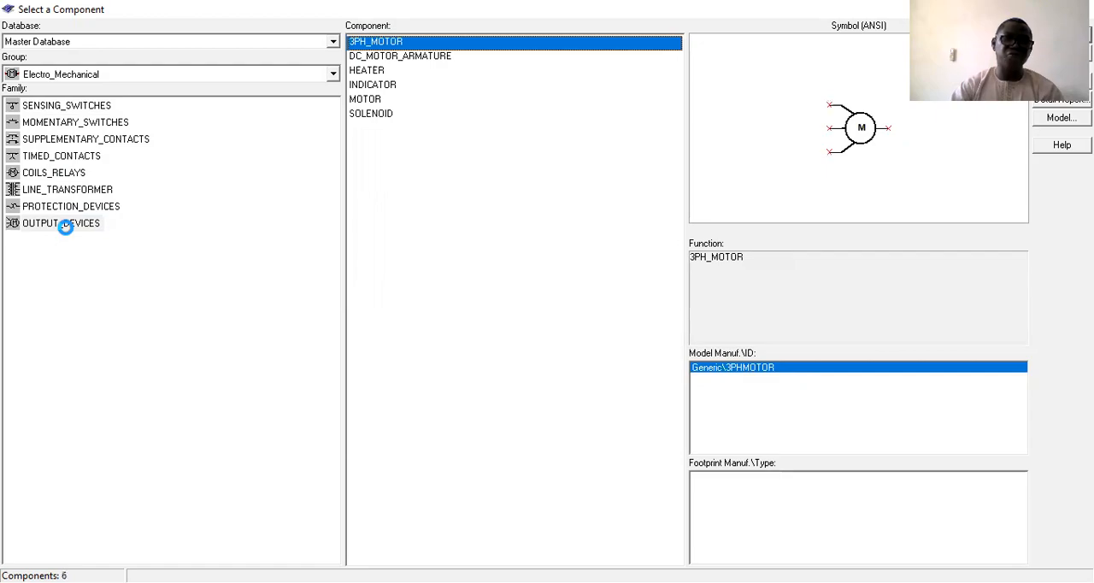
key(Return)
click(375, 248)
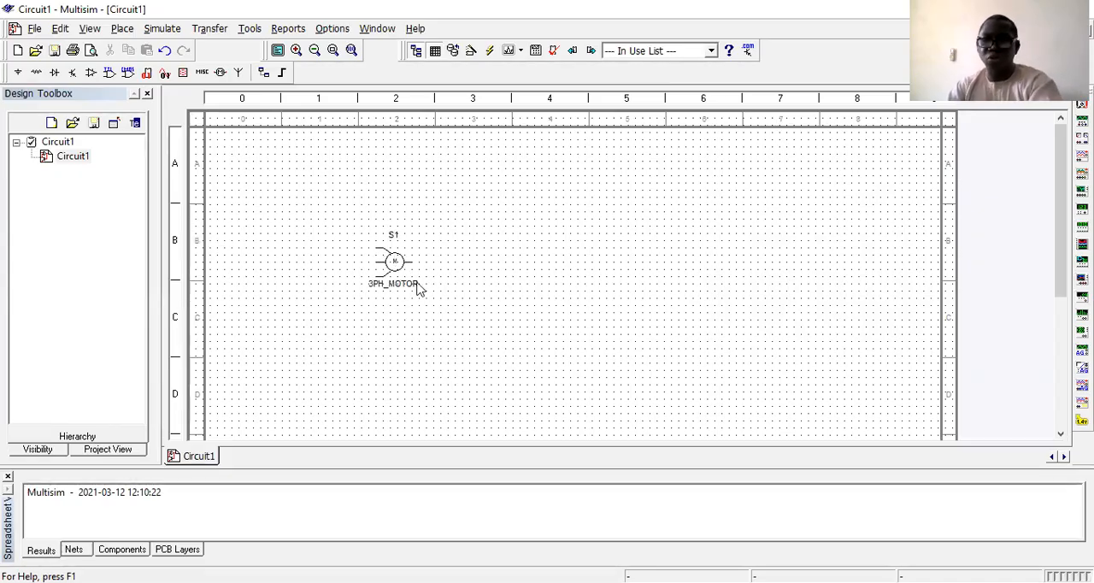
click(407, 273)
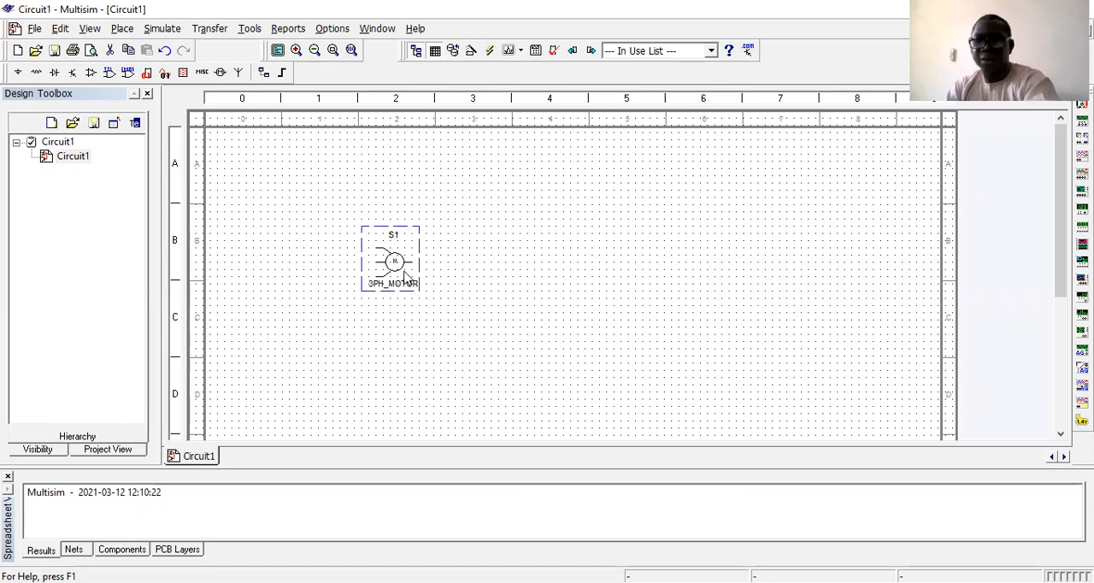
key(Delete)
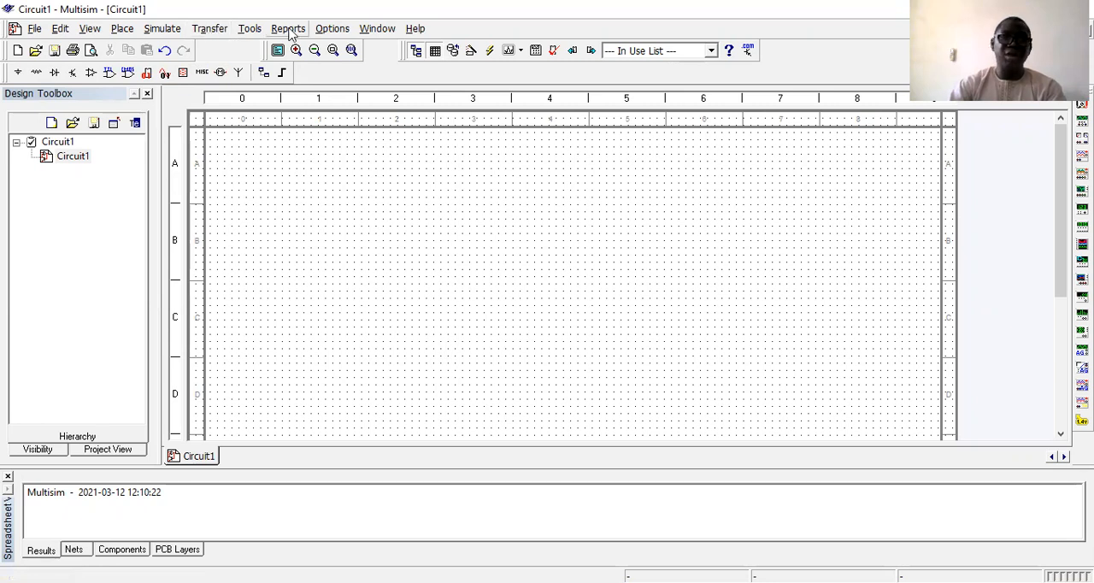
click(250, 31)
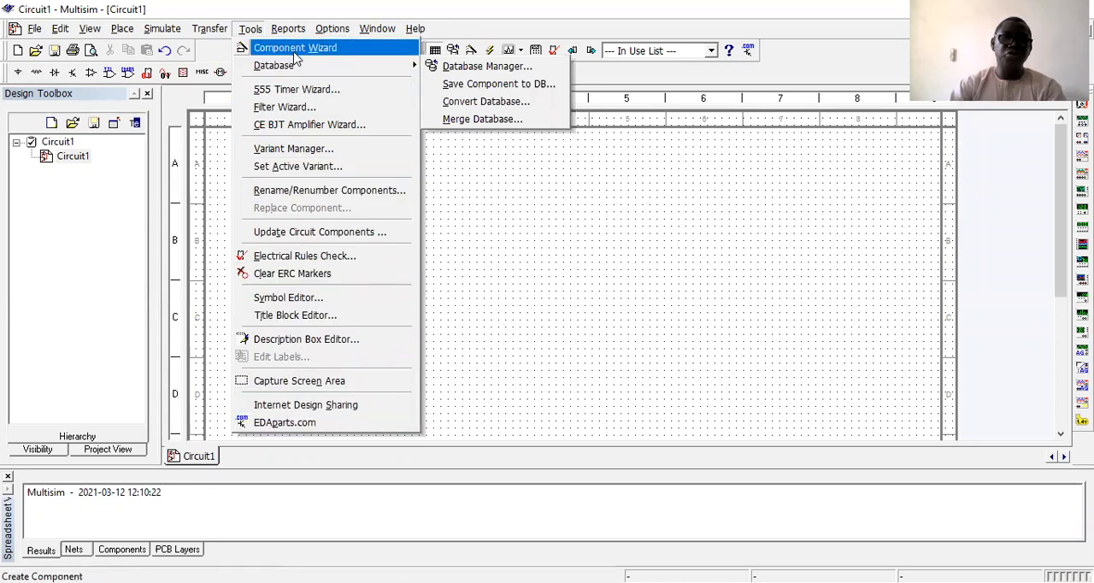
click(464, 276)
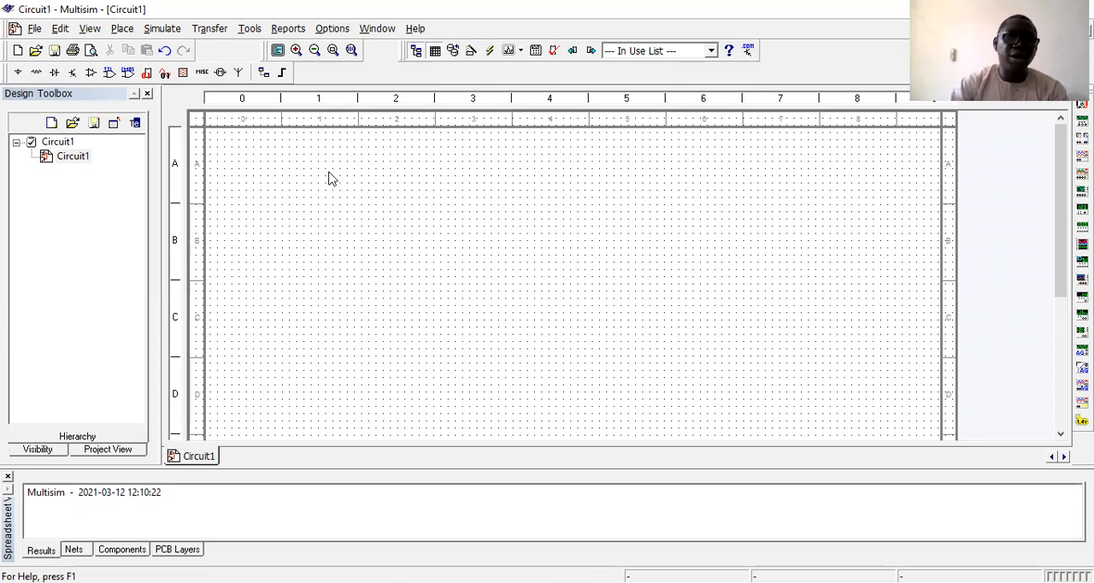
click(123, 29)
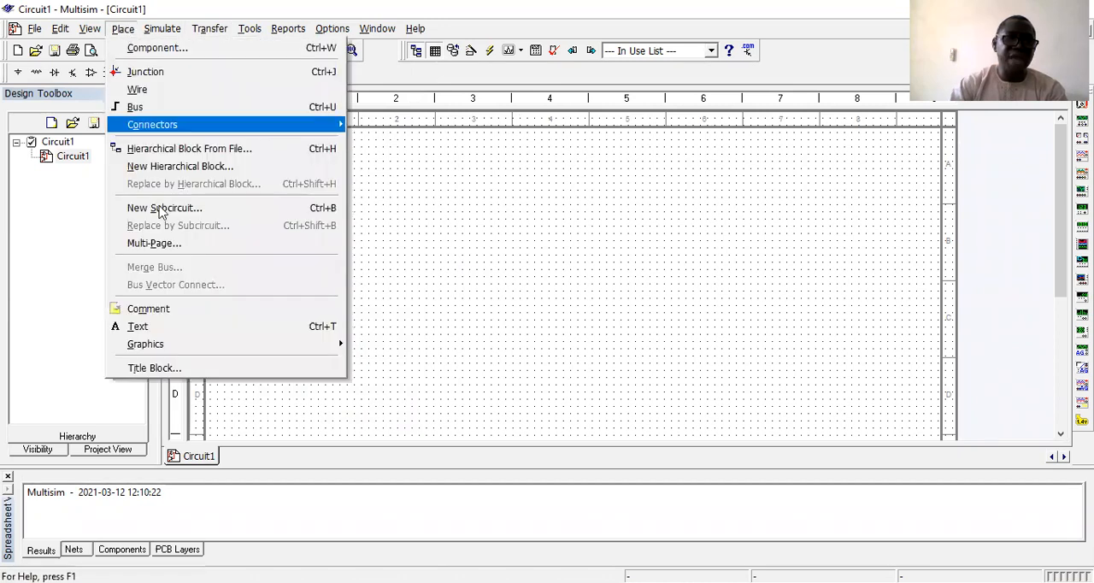
click(138, 328)
click(292, 161)
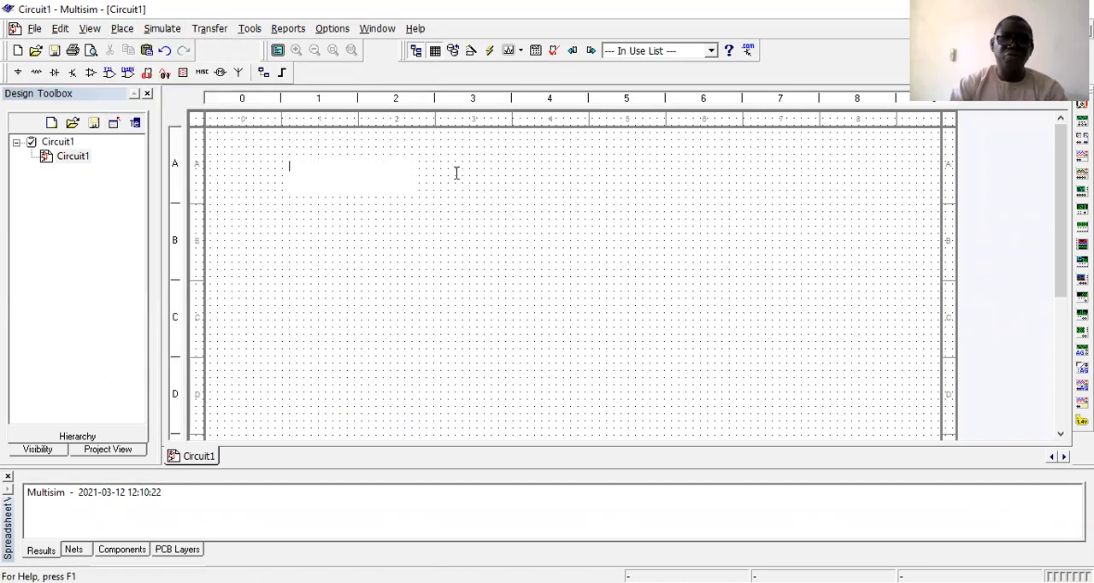
click(579, 174)
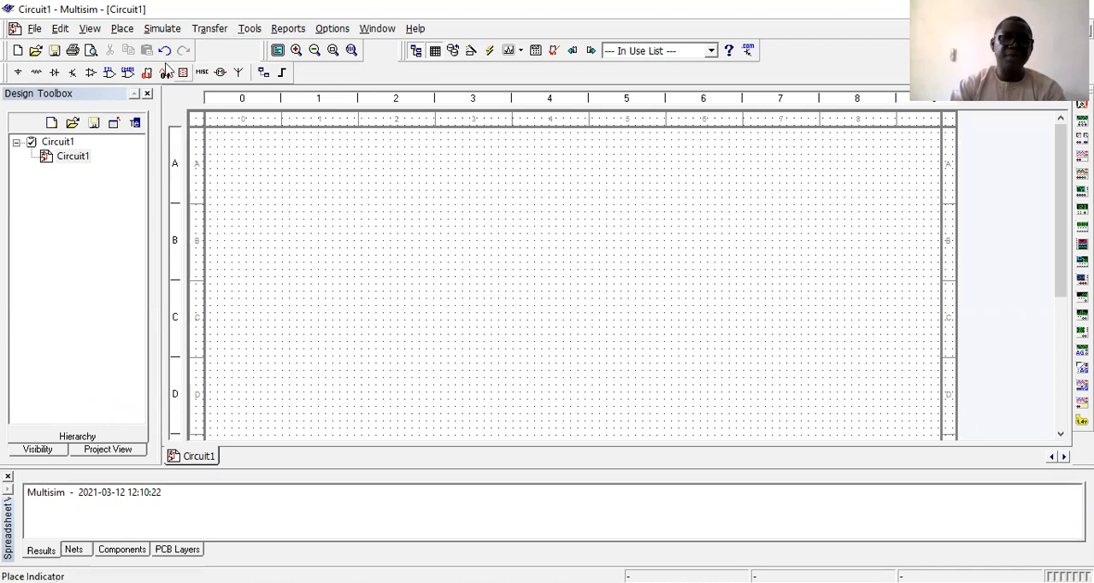
Add the text "BUILDING AND TESTING A CIRCIUT" to the sheet and move it so it starts in zone A2.
click(122, 28)
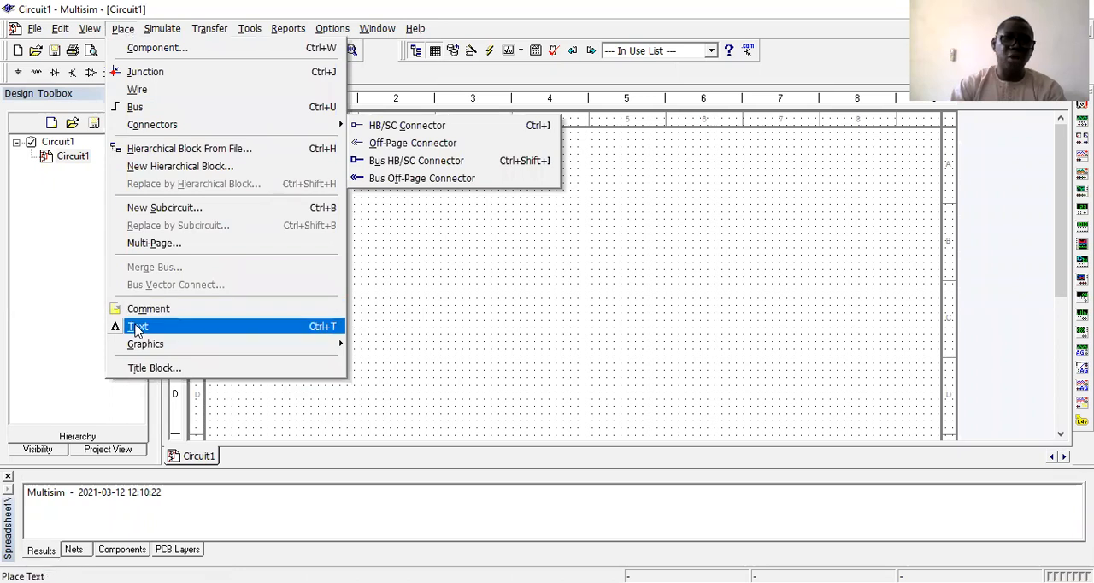
click(137, 328)
click(257, 151)
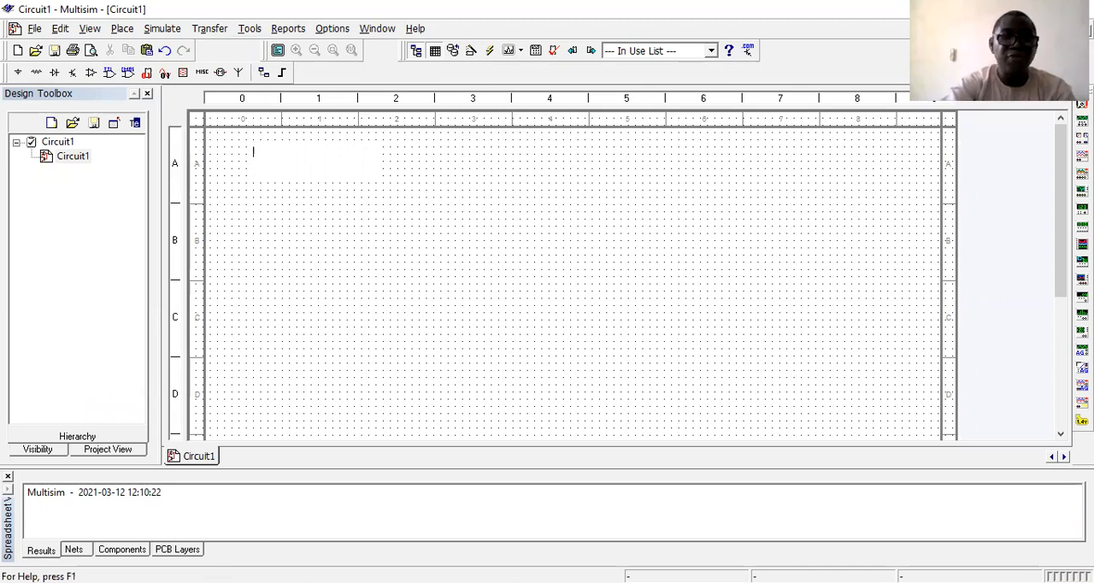
text(BUILDING A)
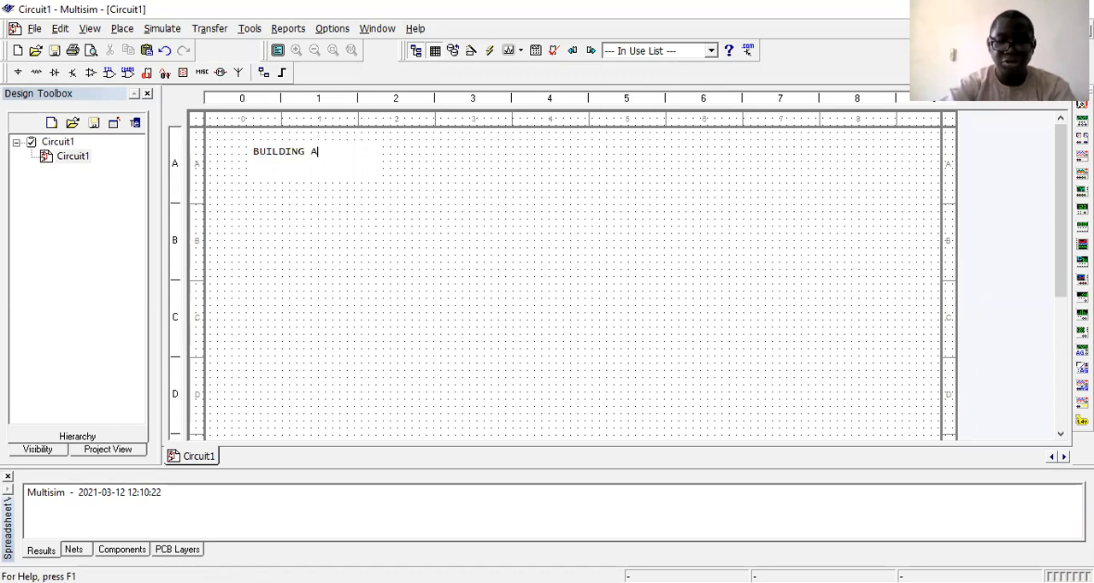
text(TESTING A )
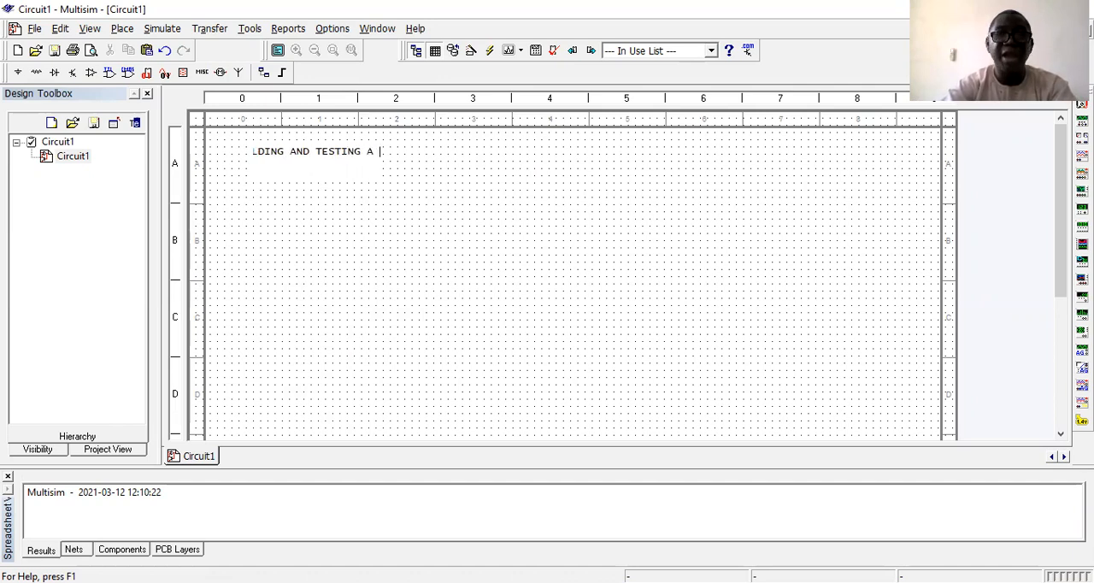
text(CIRCUIT)
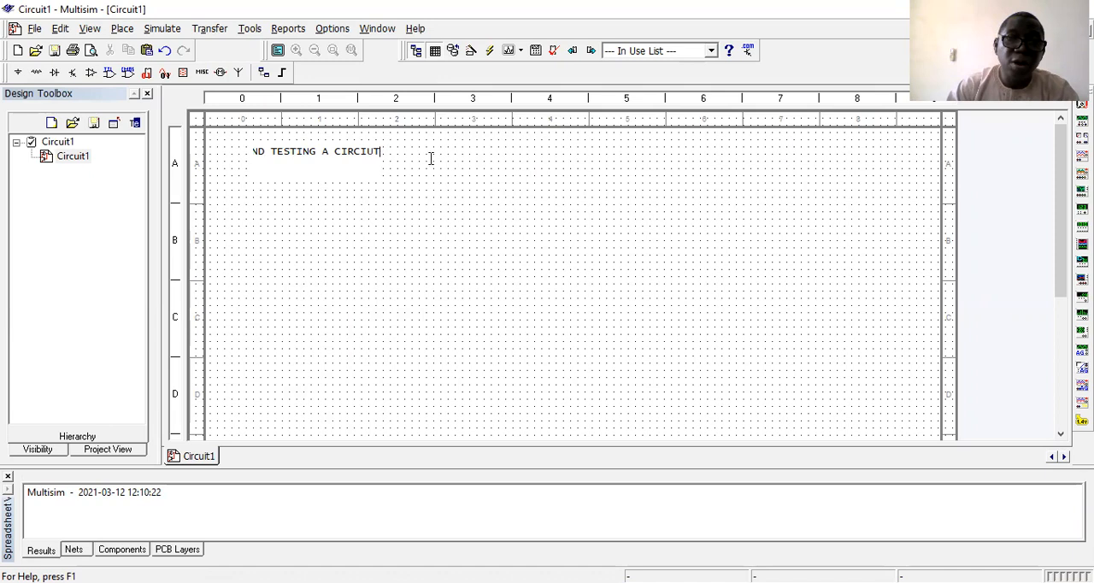
click(335, 203)
click(339, 246)
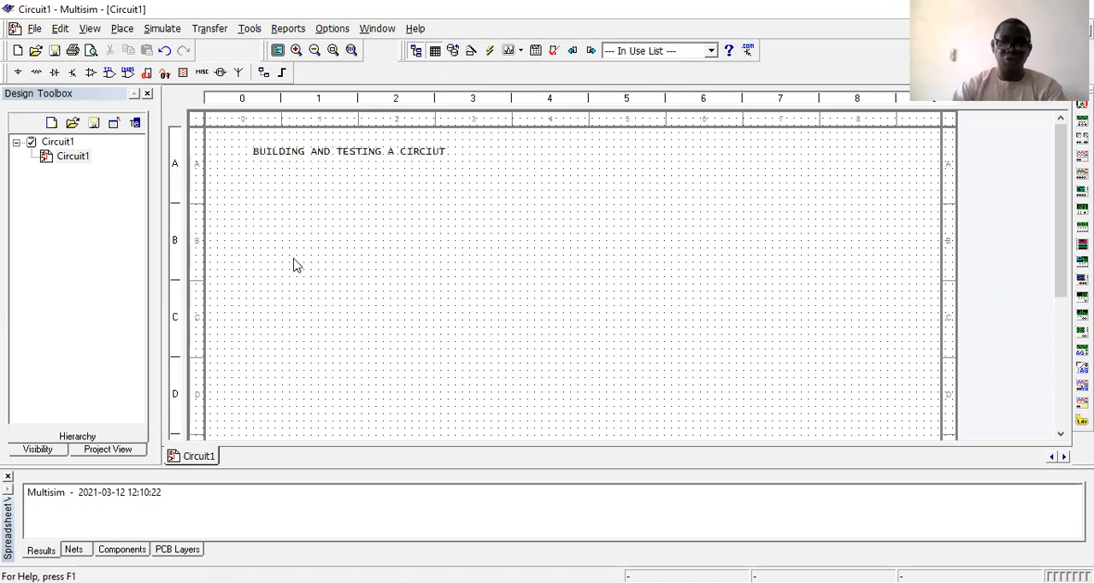
drag(253, 153, 360, 142)
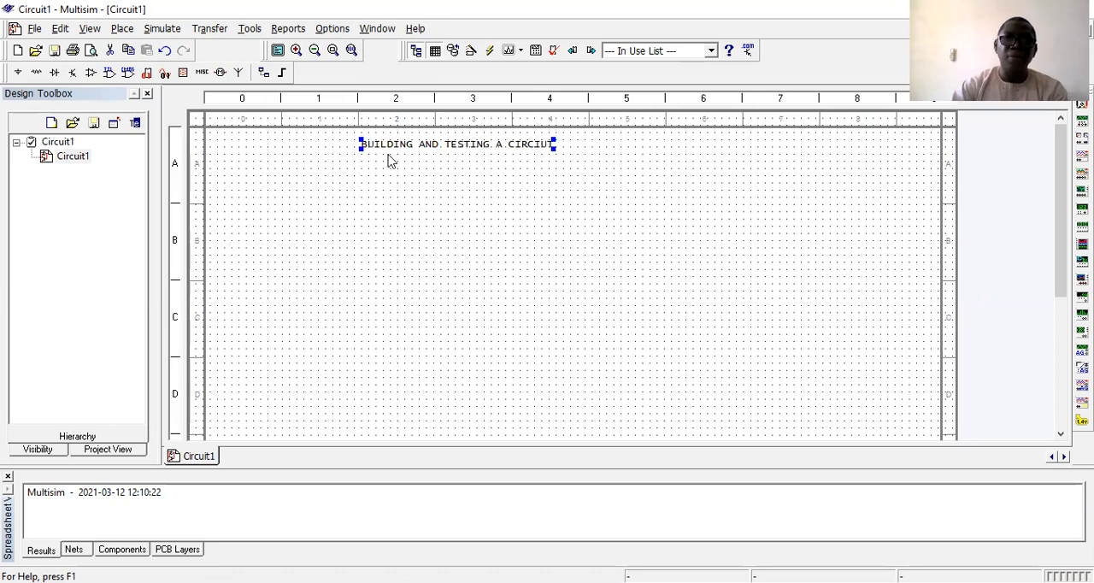
Try to highlight the title text's characters for editing.
click(398, 151)
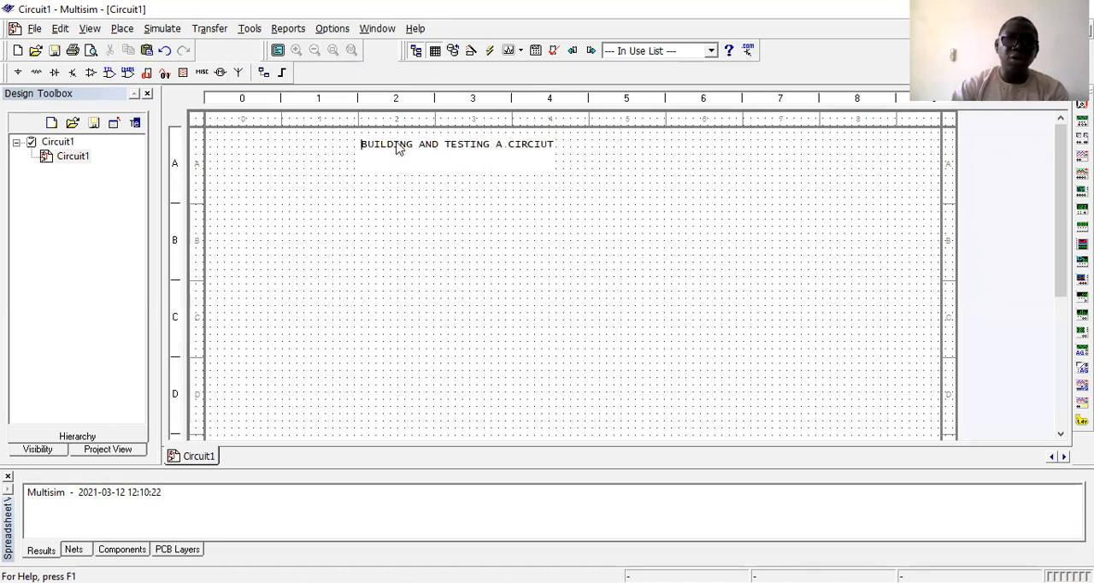
double_click(395, 143)
double_click(396, 143)
double_click(395, 144)
click(396, 143)
double_click(396, 144)
click(395, 144)
double_click(396, 145)
click(396, 145)
double_click(395, 146)
drag(417, 147, 532, 152)
click(394, 147)
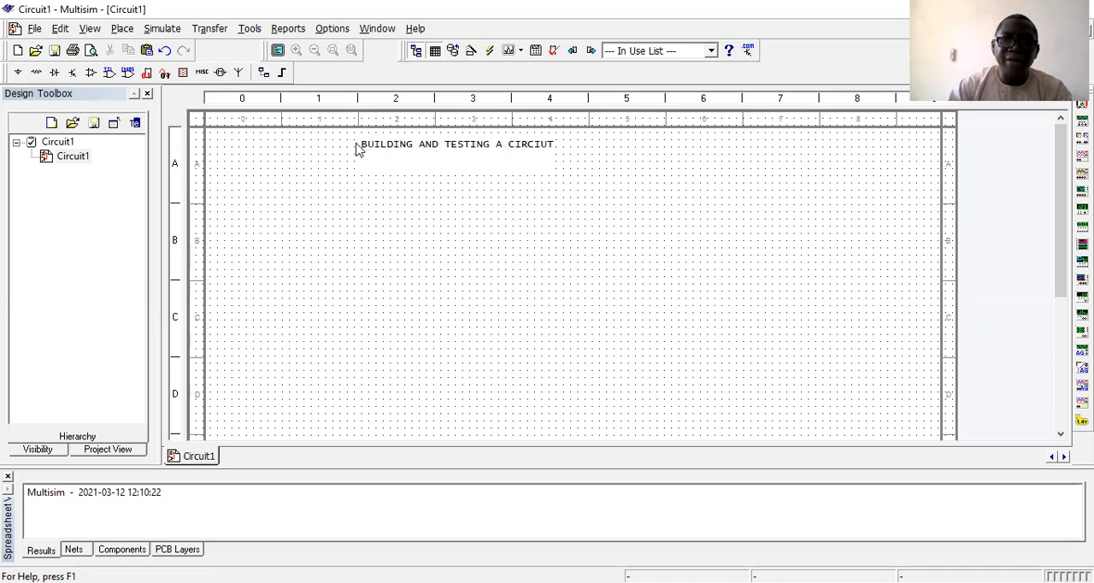
Change the pen color of the title text to crimson red from the standard colors.
click(358, 149)
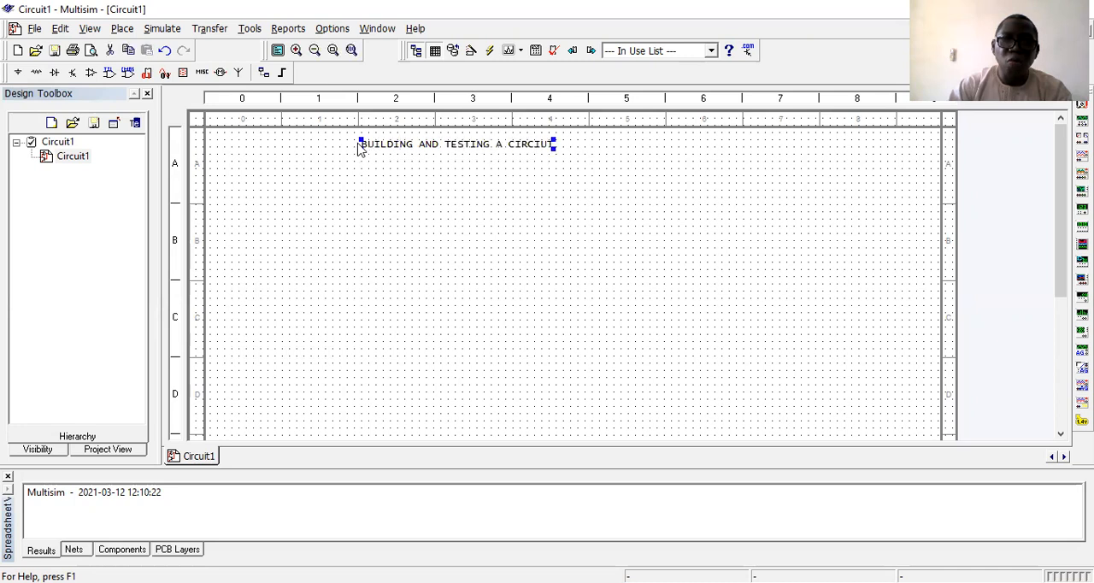
right_click(493, 147)
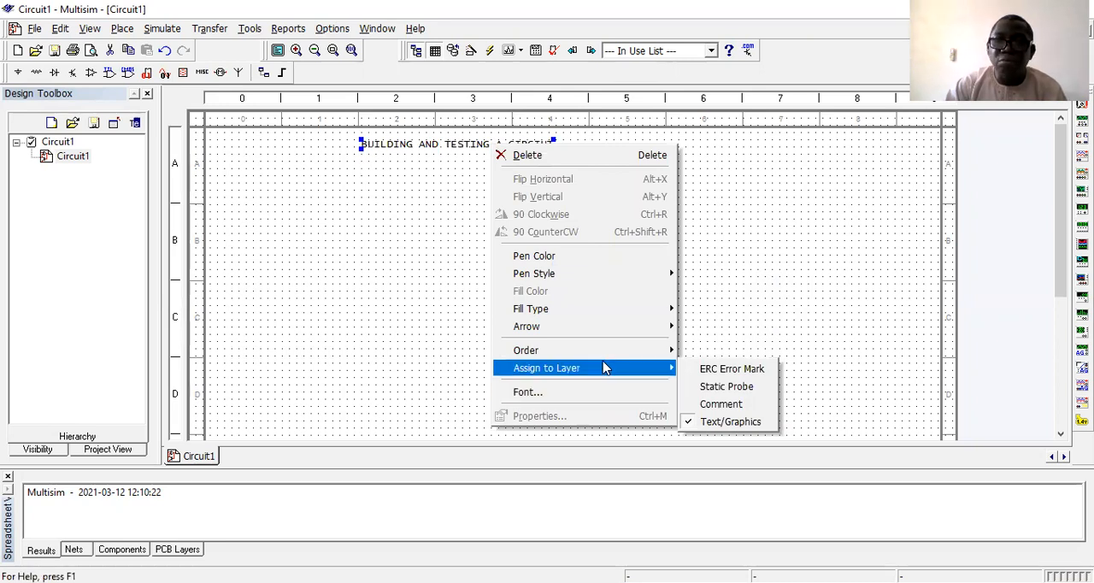
mouse_move(612, 280)
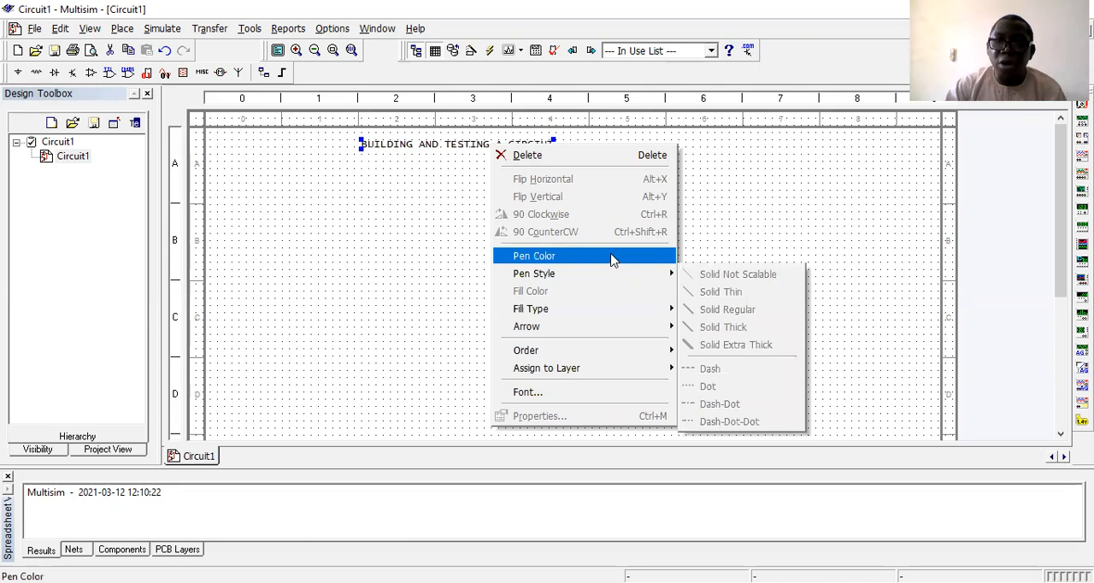
click(612, 259)
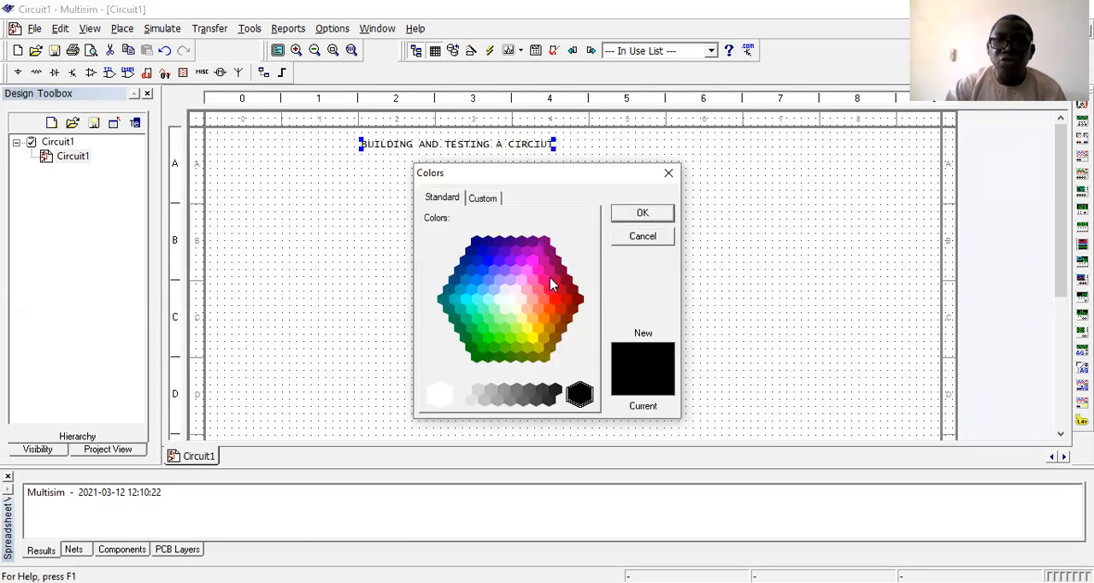
click(554, 282)
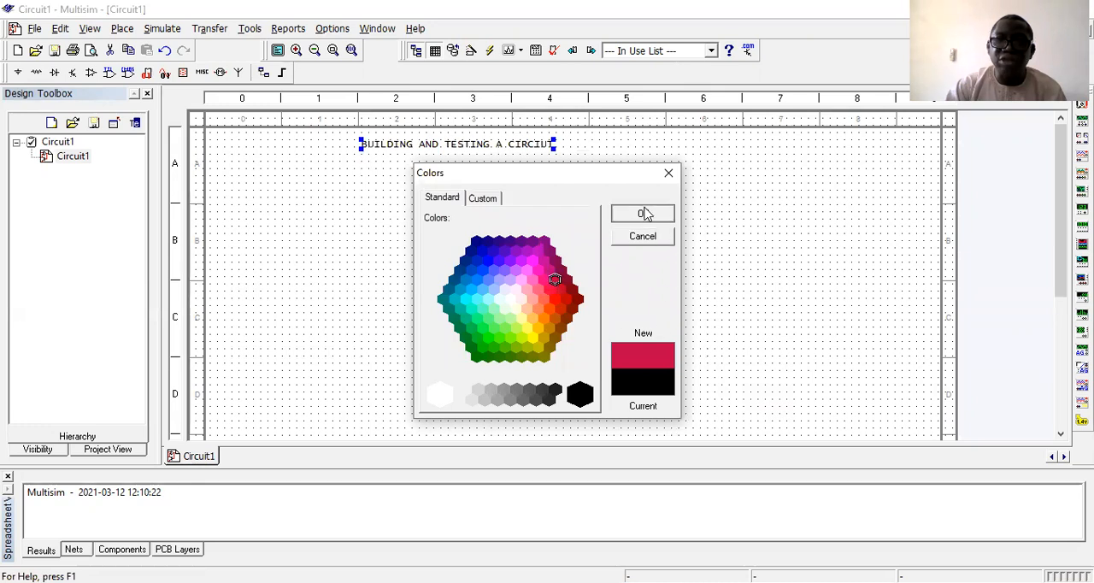
click(642, 213)
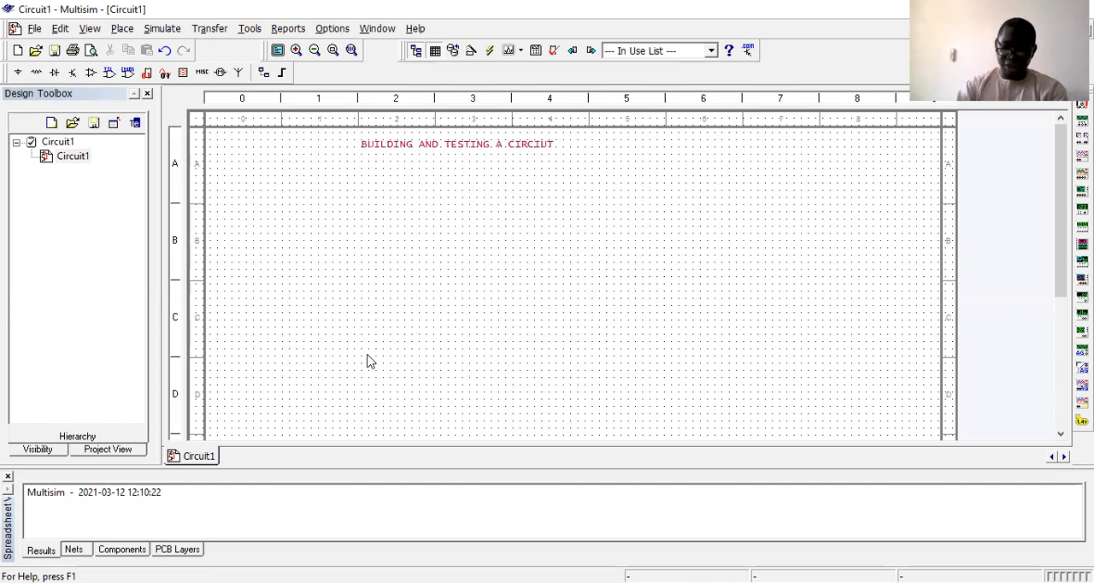
Place a DC_POWER source from the Sources group's POWER_SOURCES family in zone C1 of the sheet.
click(15, 72)
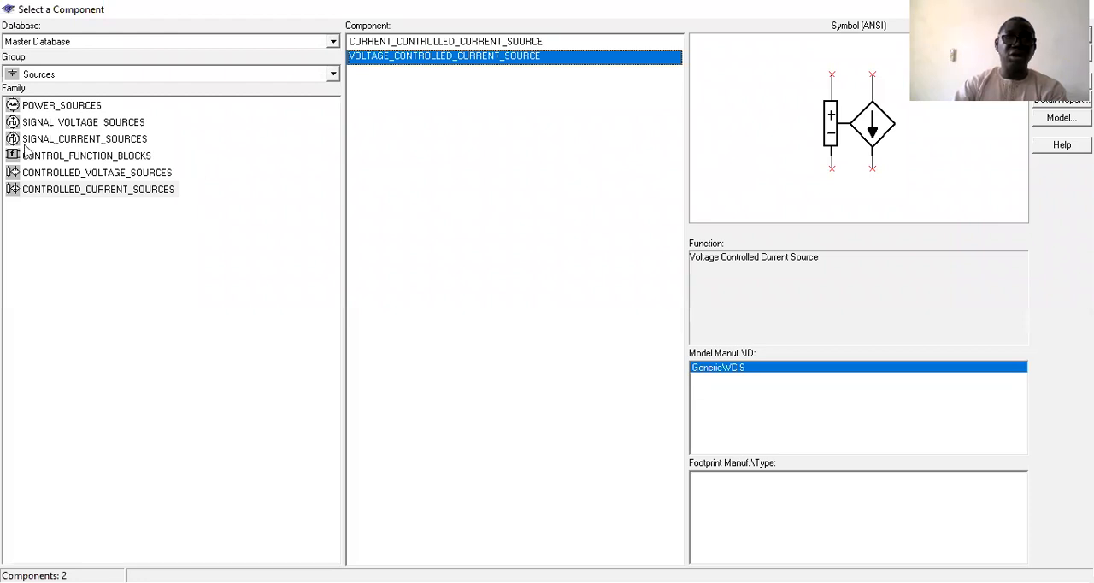
click(36, 75)
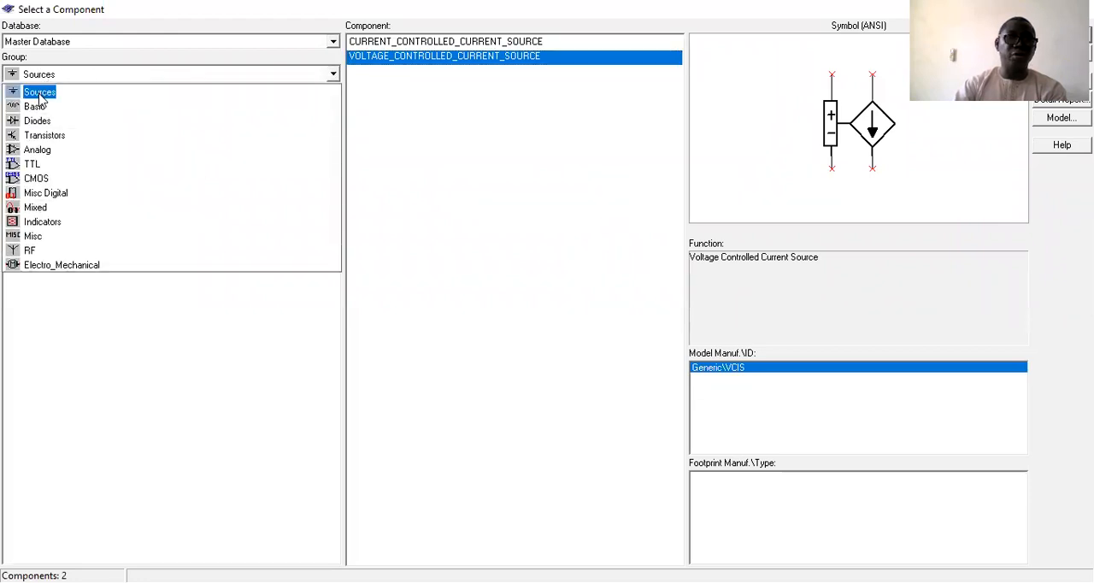
click(32, 106)
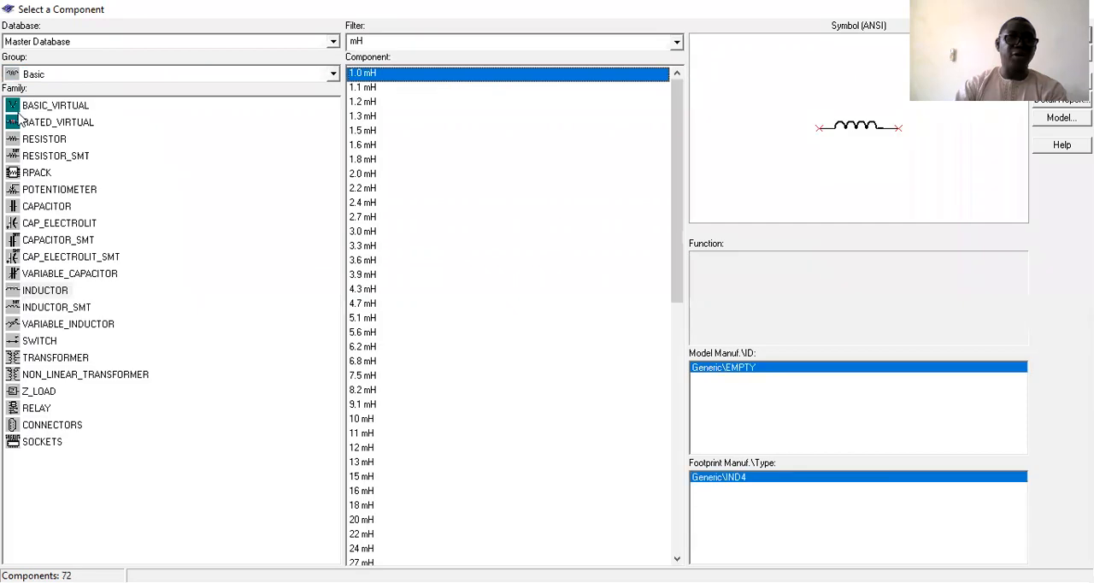
click(42, 79)
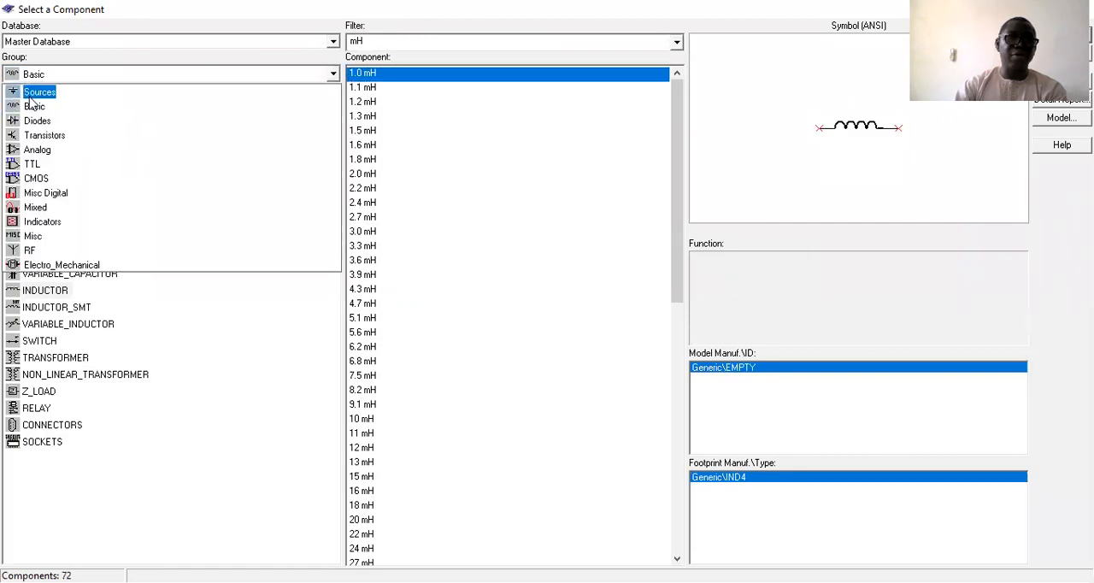
click(60, 91)
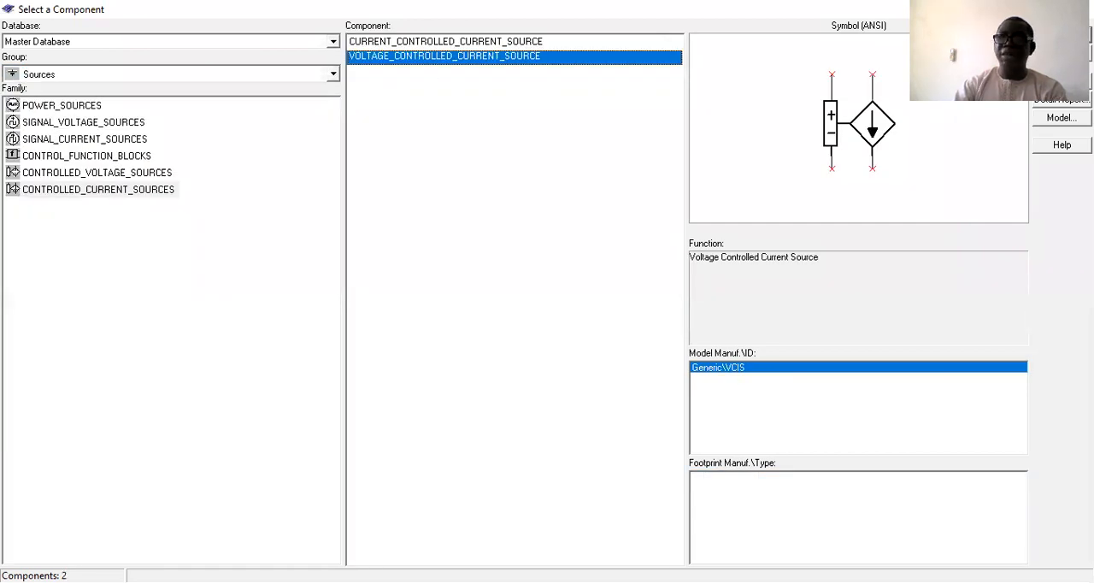
click(1038, 10)
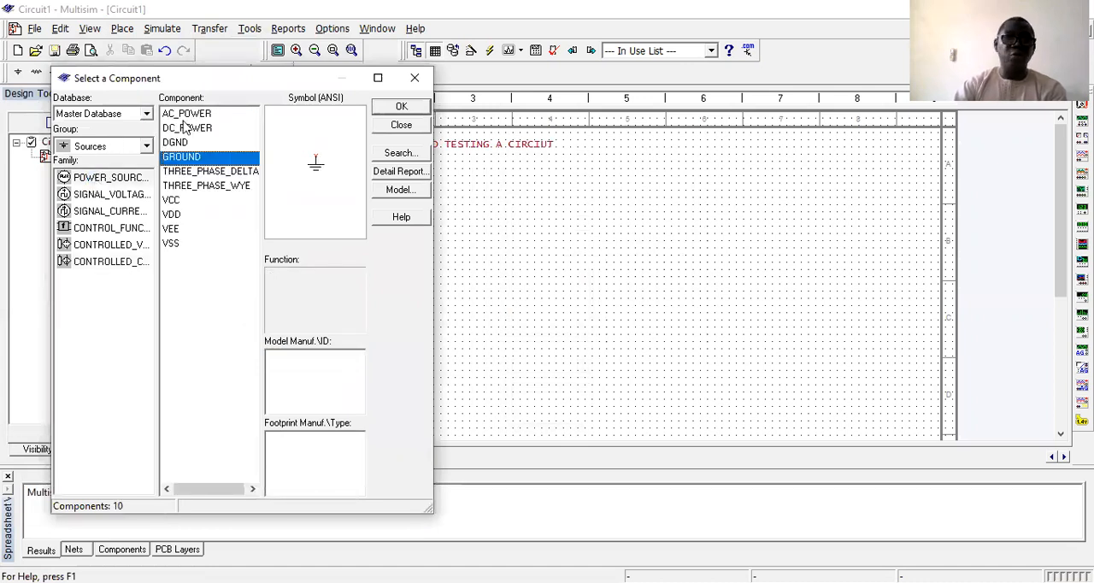
click(183, 128)
click(402, 107)
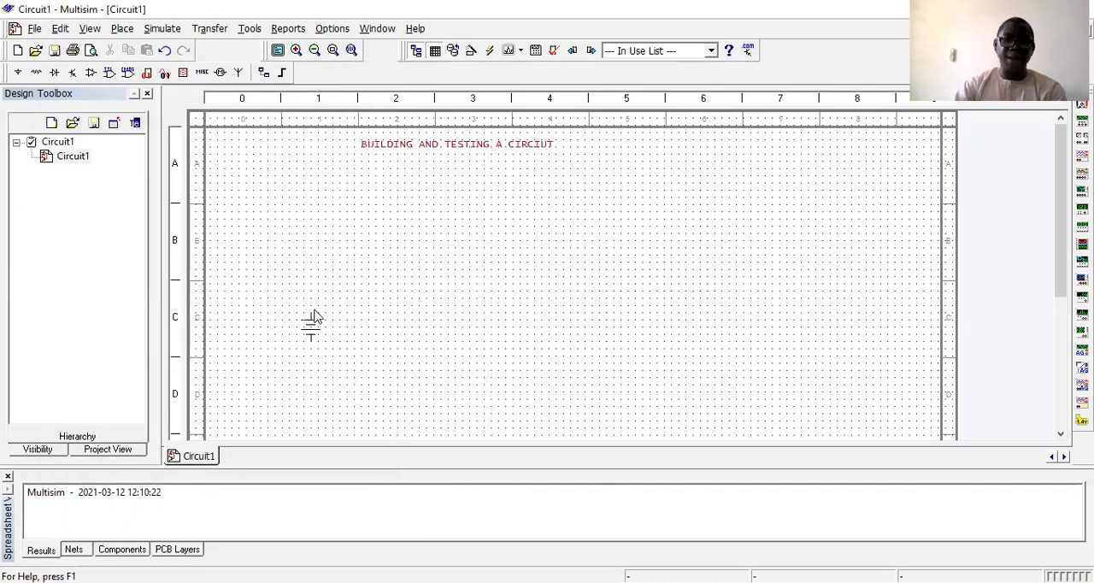
click(314, 316)
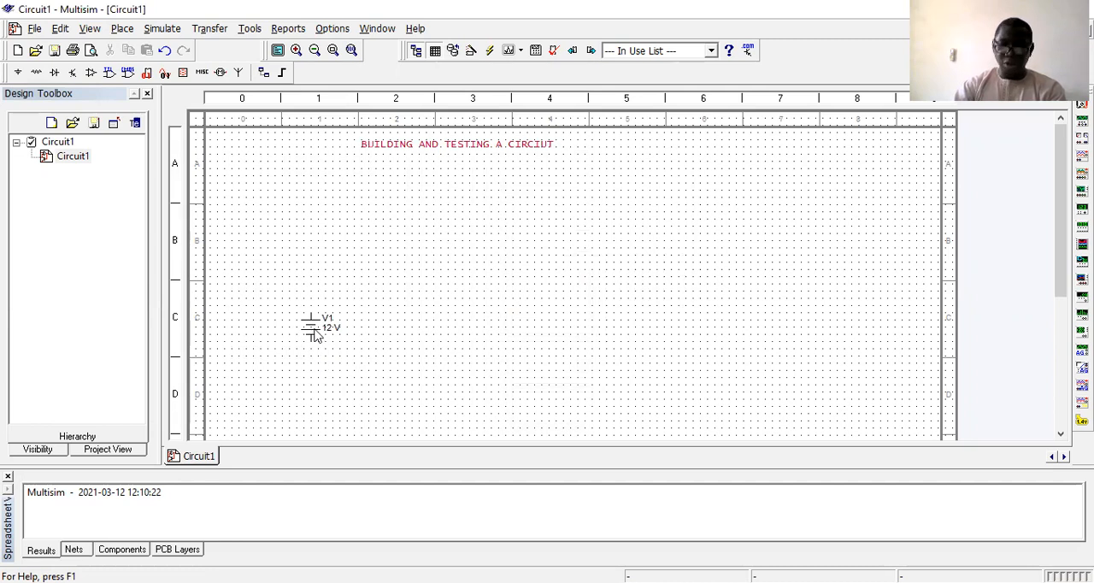
Set the DC power source's voltage to 10 V.
double_click(314, 335)
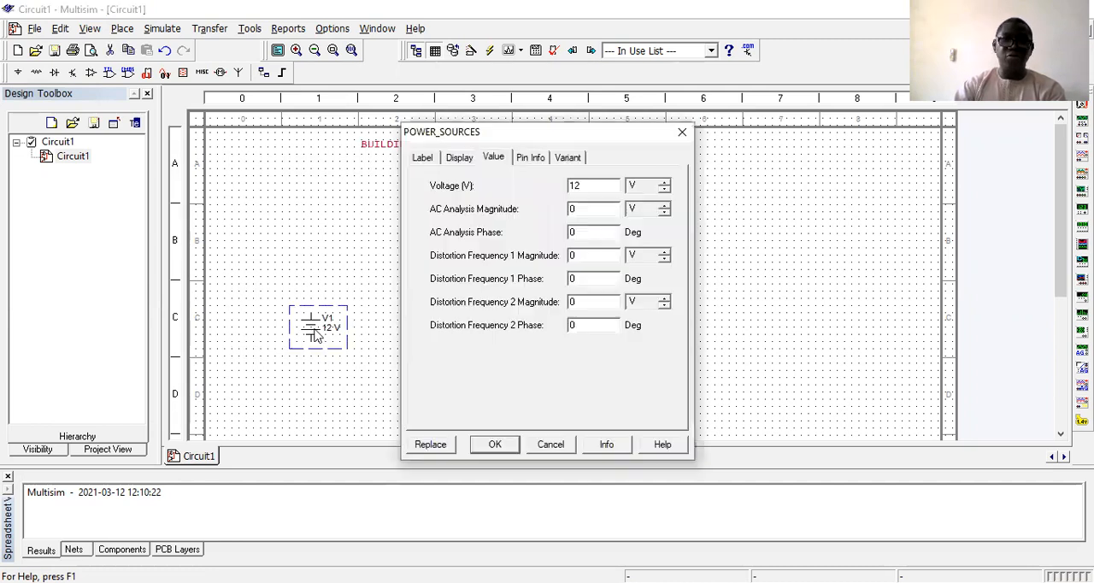
click(594, 190)
key(BackSpace)
key(BackSpace)
text(10)
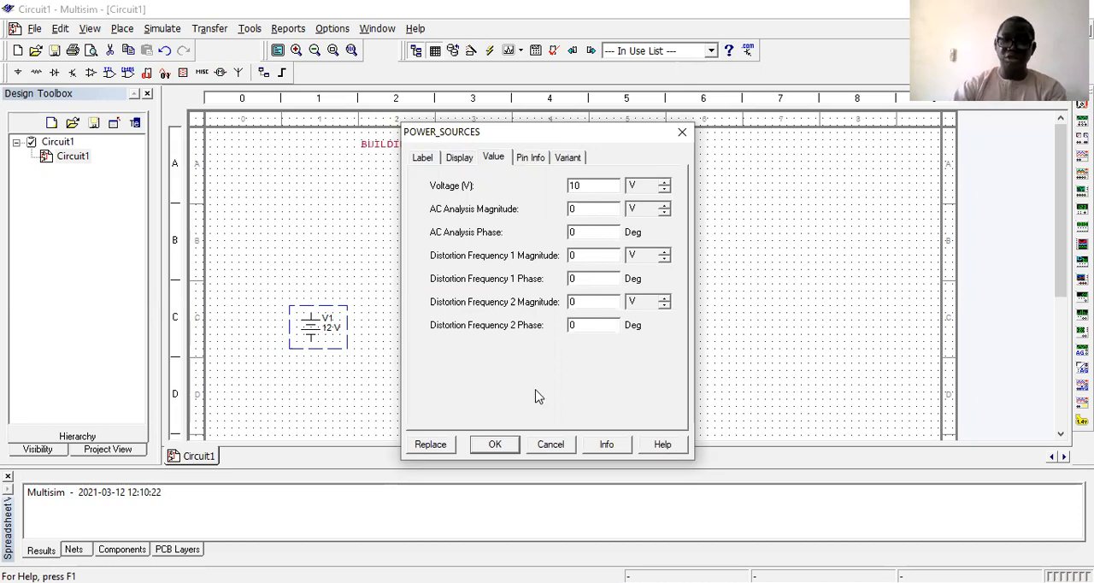
click(494, 448)
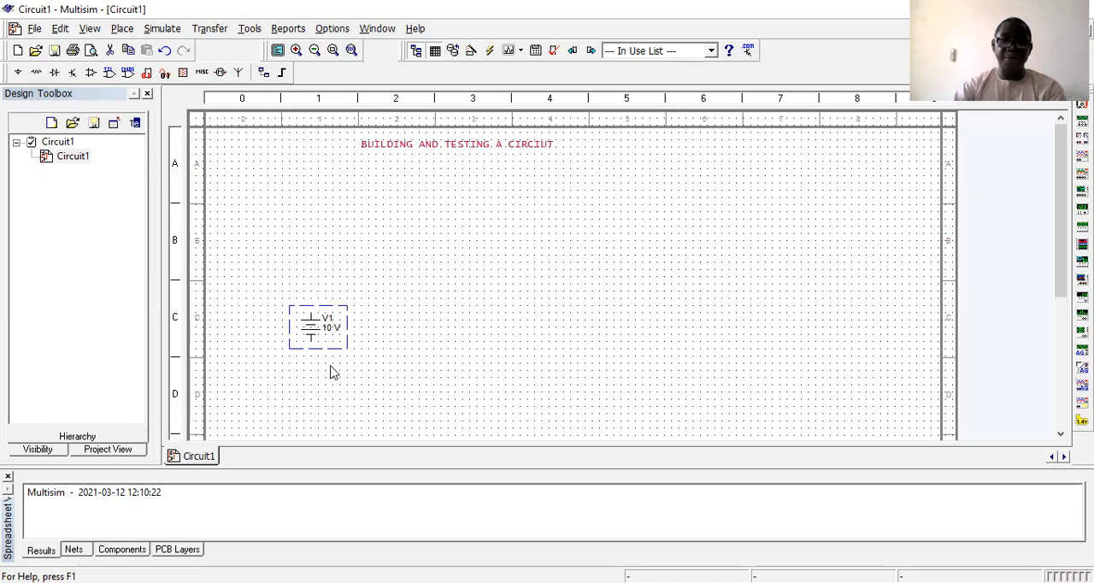
click(356, 361)
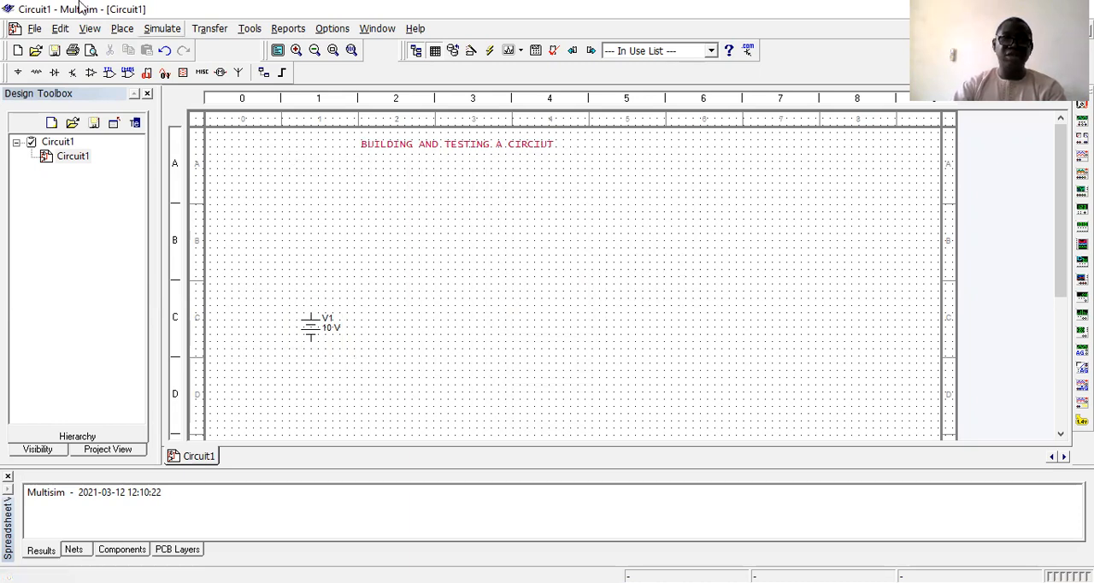
Browse the Basic group's RESISTOR family, viewing the values available in kΩ and in Ω.
click(40, 75)
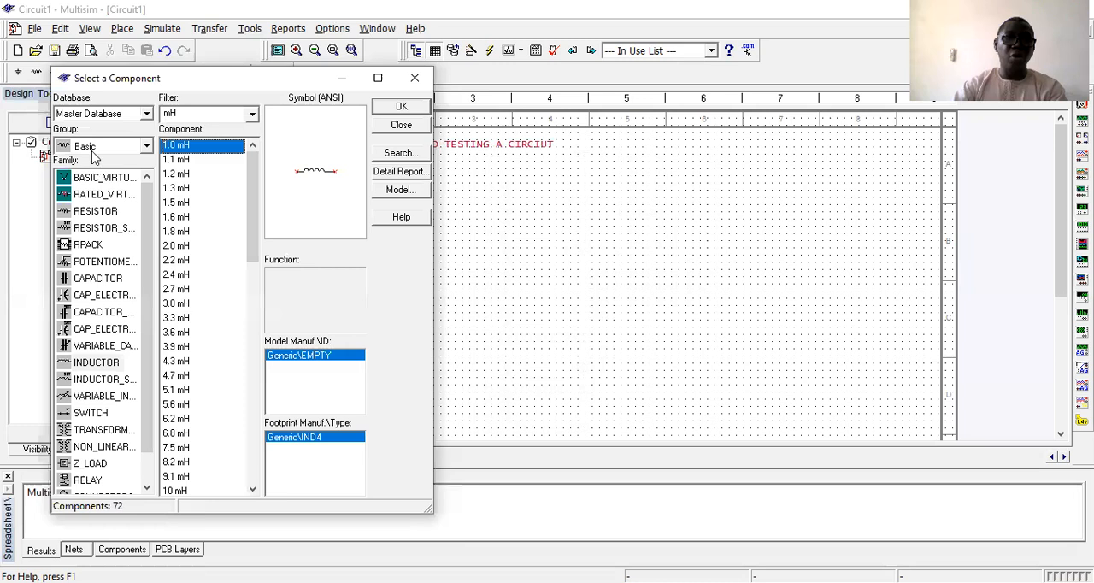
click(83, 212)
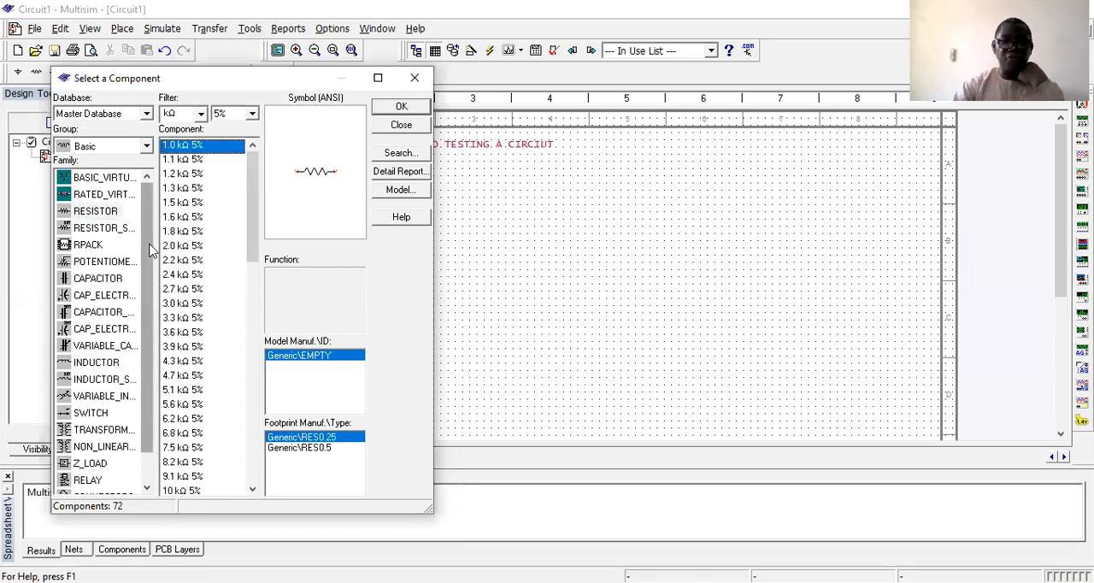
drag(254, 216, 253, 354)
click(200, 115)
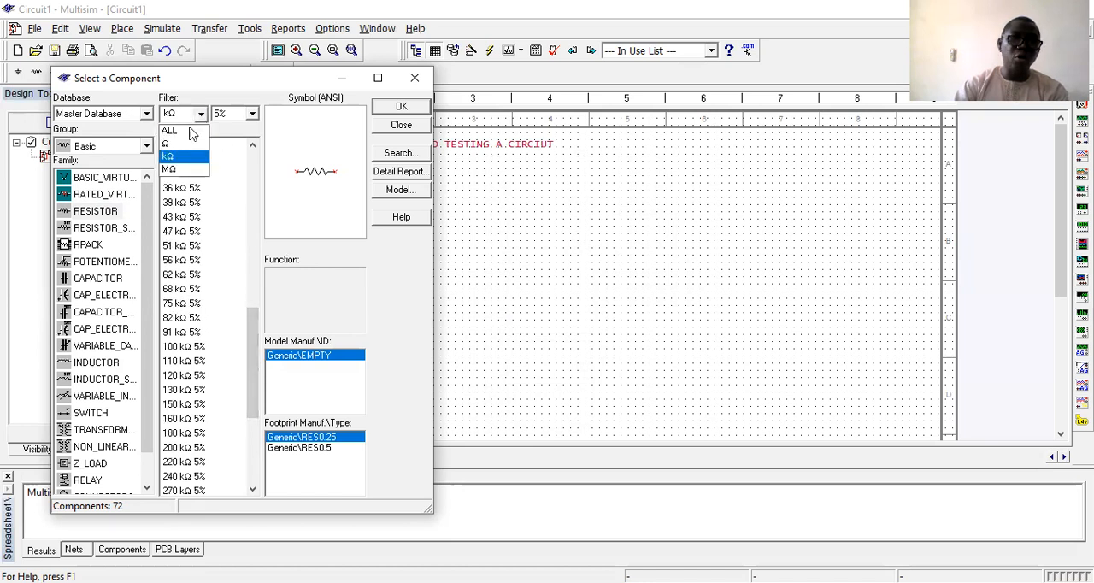
click(179, 133)
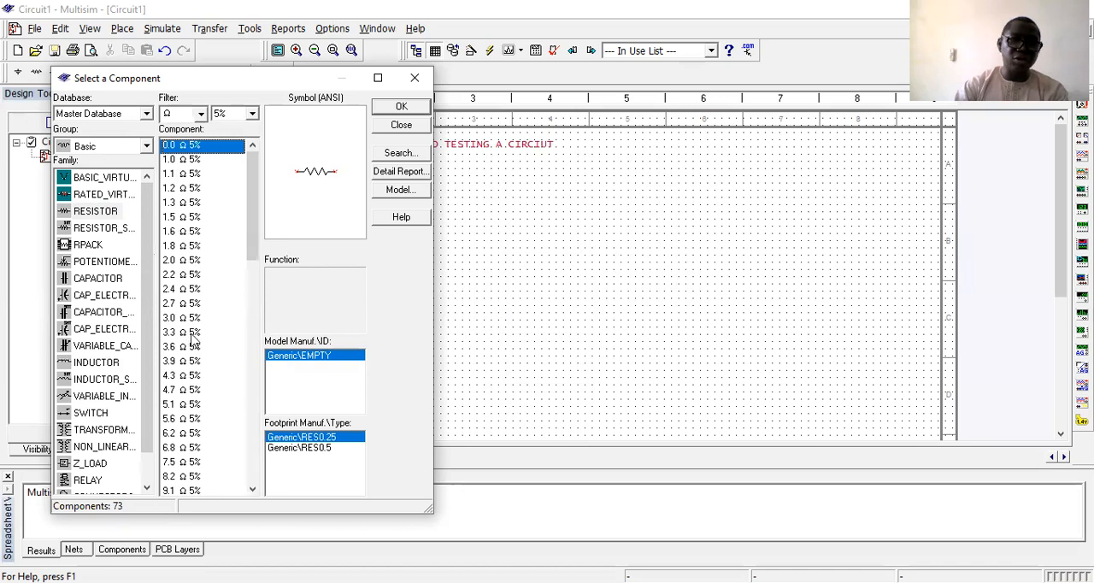
scroll(194, 342, down, 16)
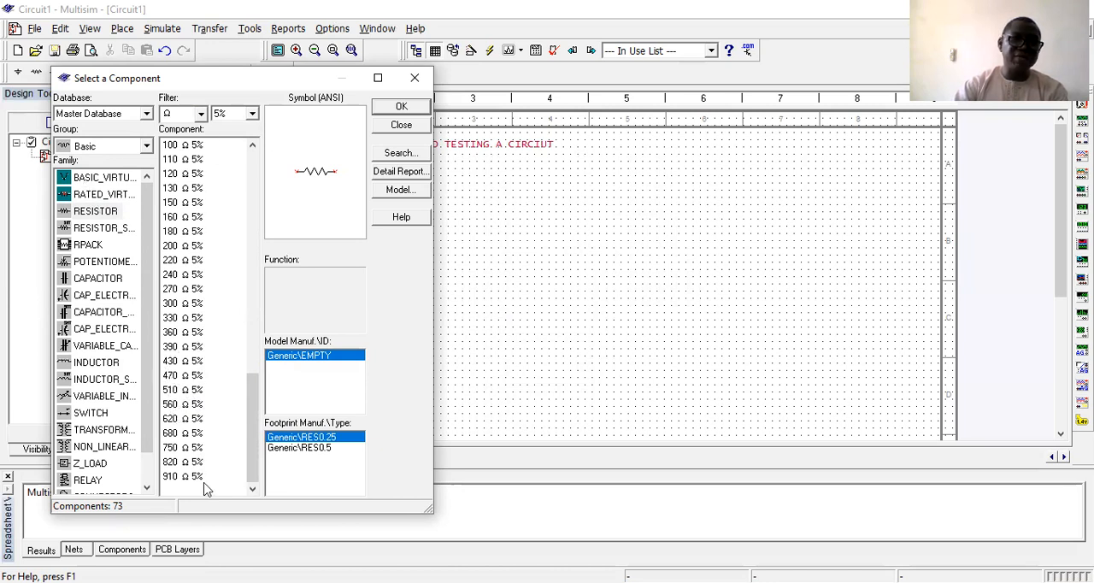
Examine the BASIC_VIRTUAL components and the surface-mount resistor family's values filtered to Ω.
click(84, 179)
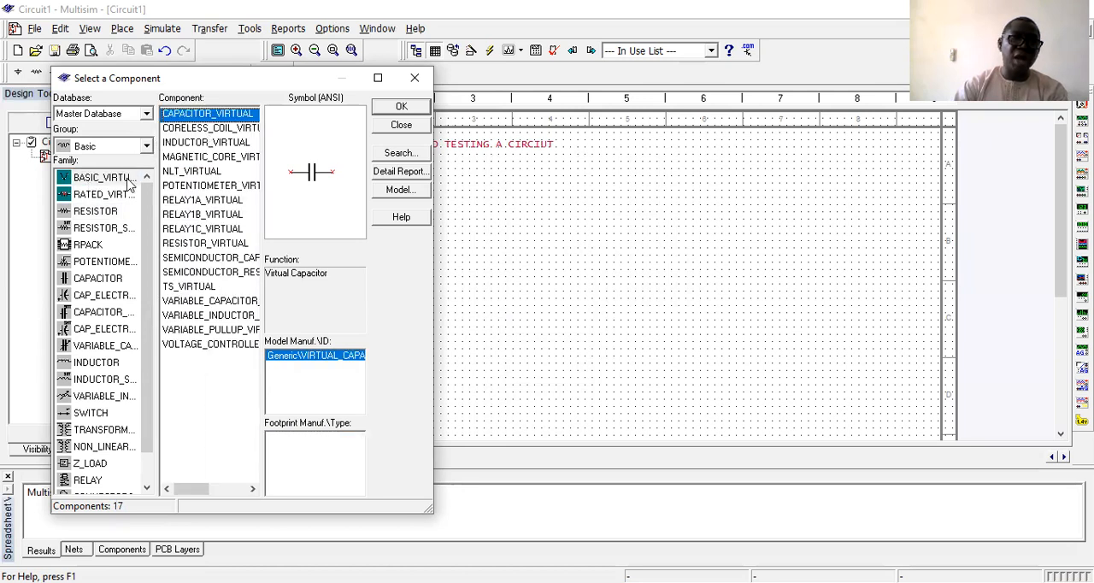
click(96, 211)
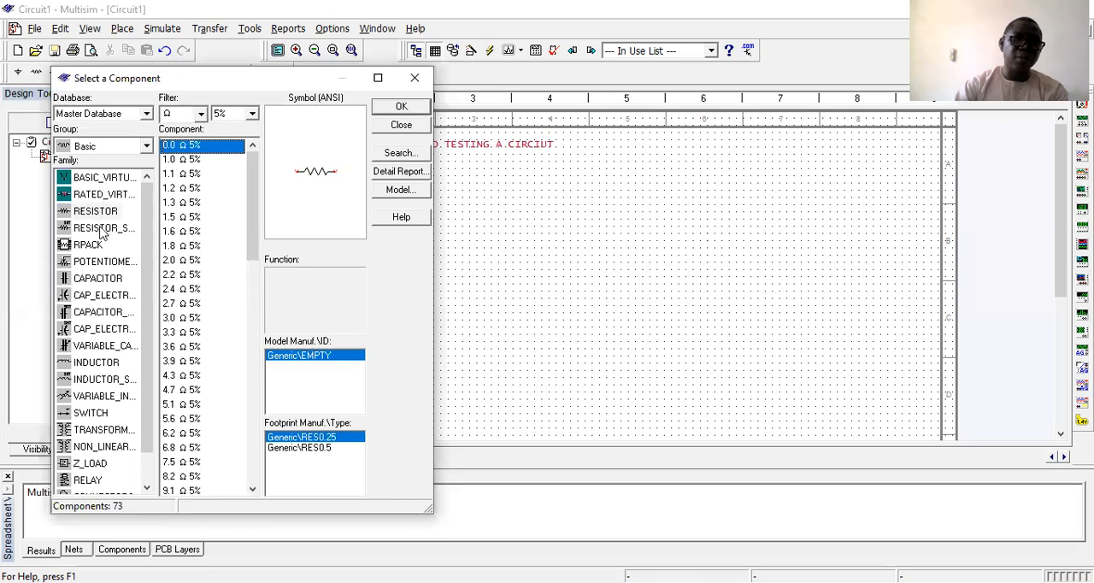
click(102, 228)
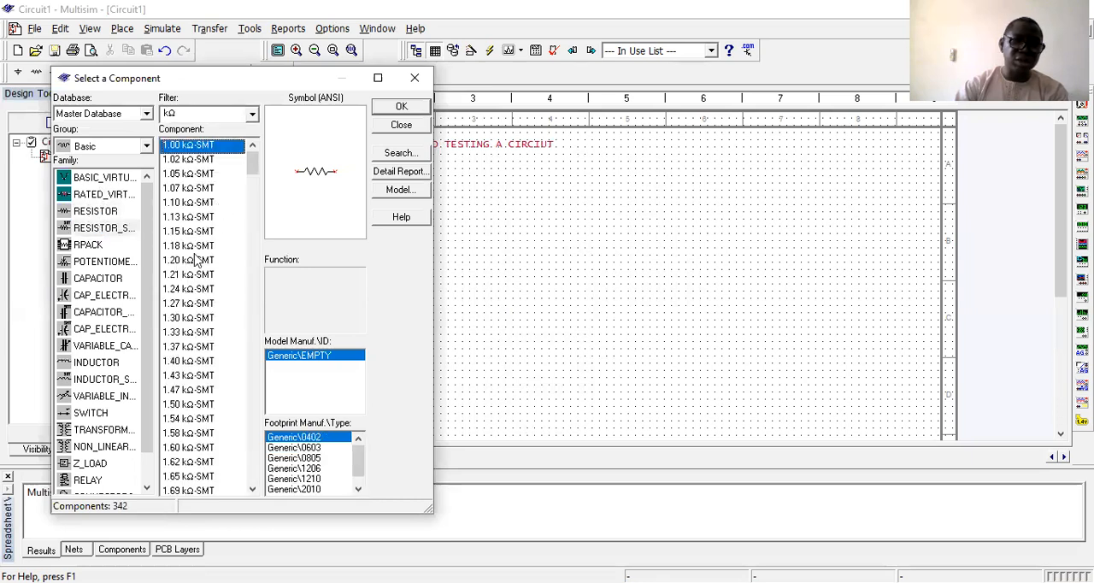
click(205, 116)
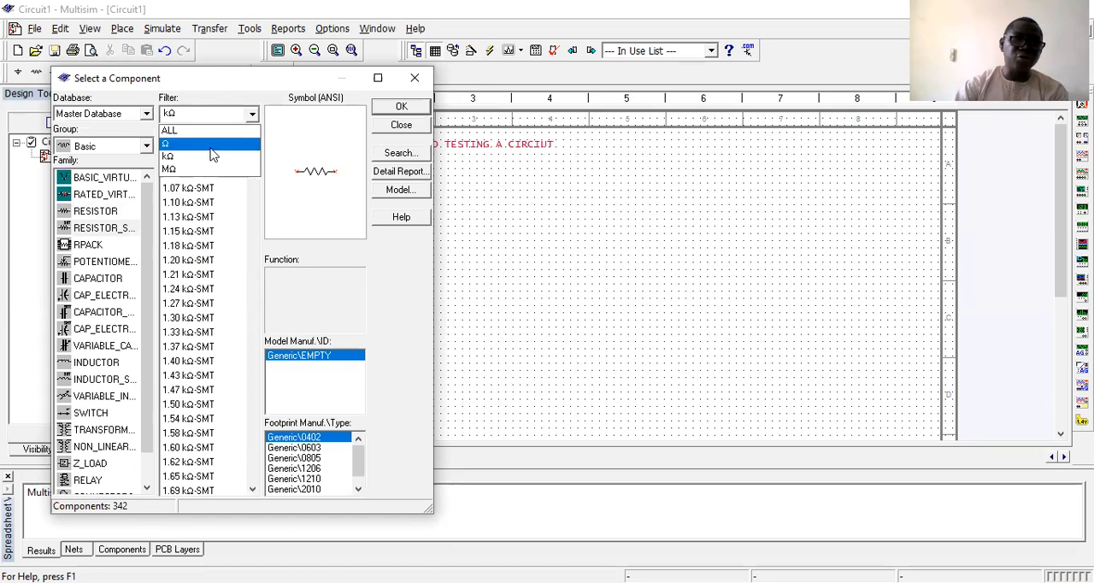
click(210, 149)
scroll(209, 291, down, 15)
scroll(212, 337, down, 20)
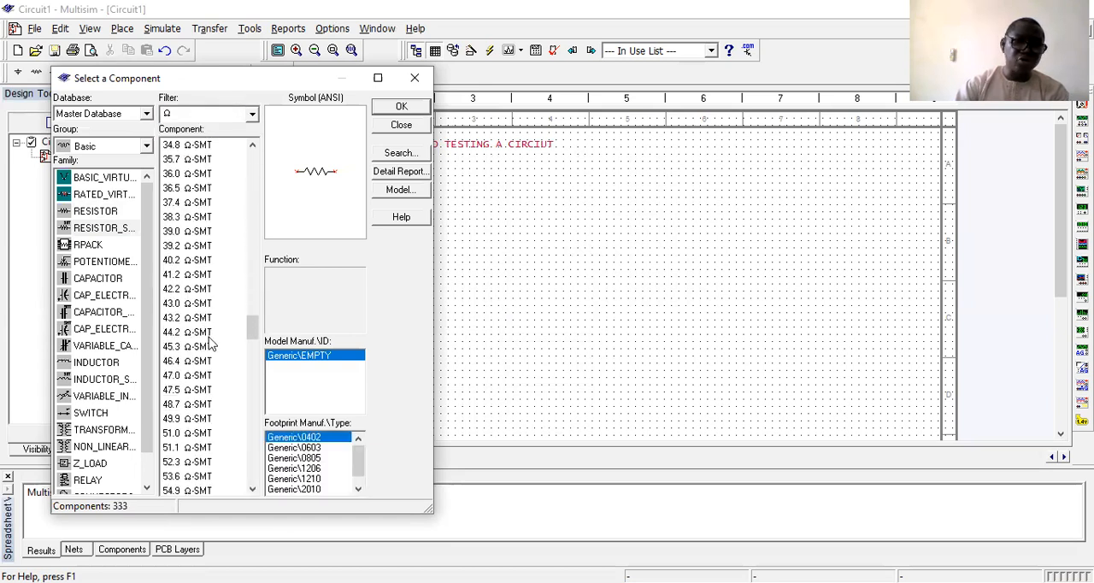
scroll(212, 342, down, 20)
scroll(212, 342, down, 8)
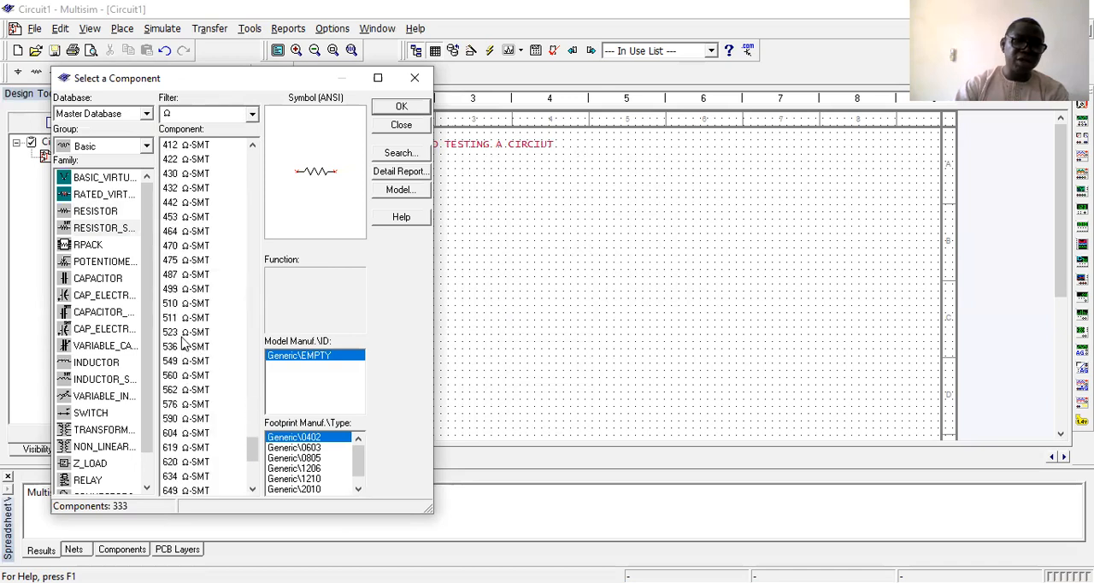
Place a RESISTOR_VIRTUAL from the Basic group's BASIC_VIRTUAL family above and to the right of the DC source.
click(102, 212)
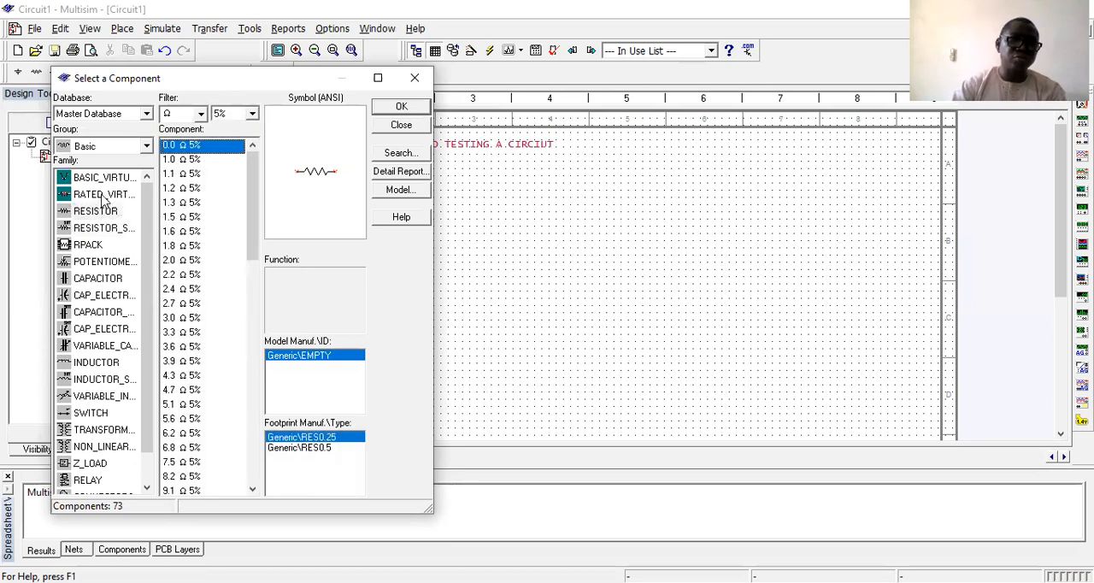
click(102, 196)
click(111, 176)
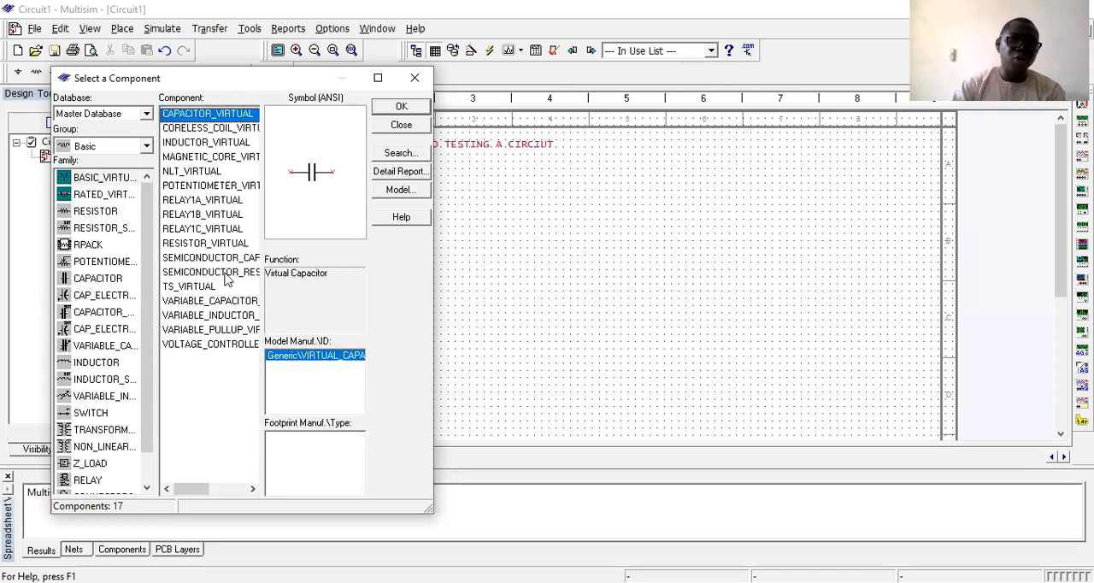
click(201, 243)
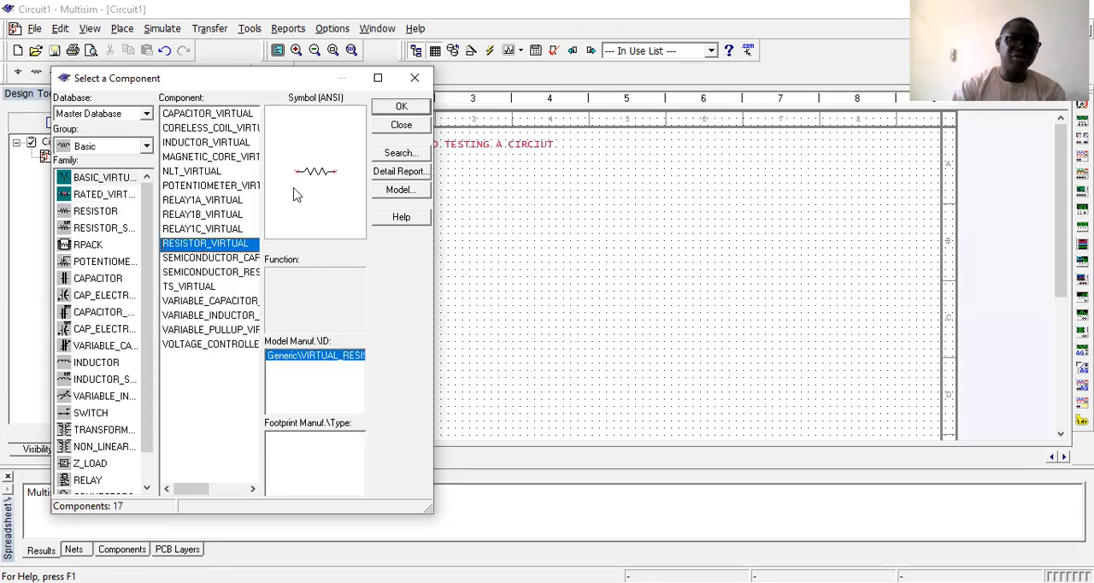
click(398, 111)
click(417, 276)
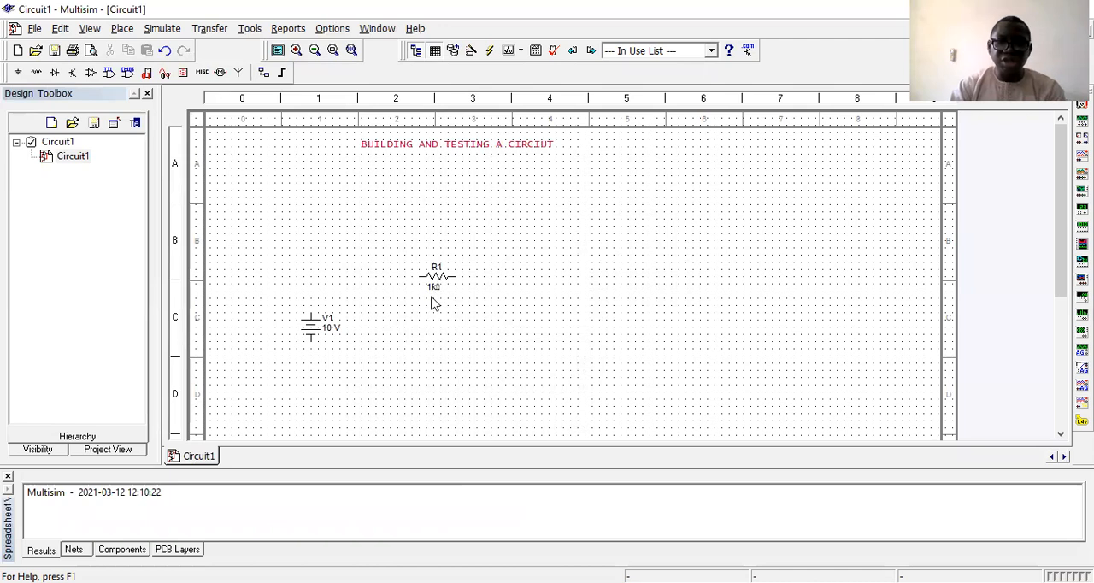
Set resistor R1's resistance to 500 Ohm.
double_click(448, 258)
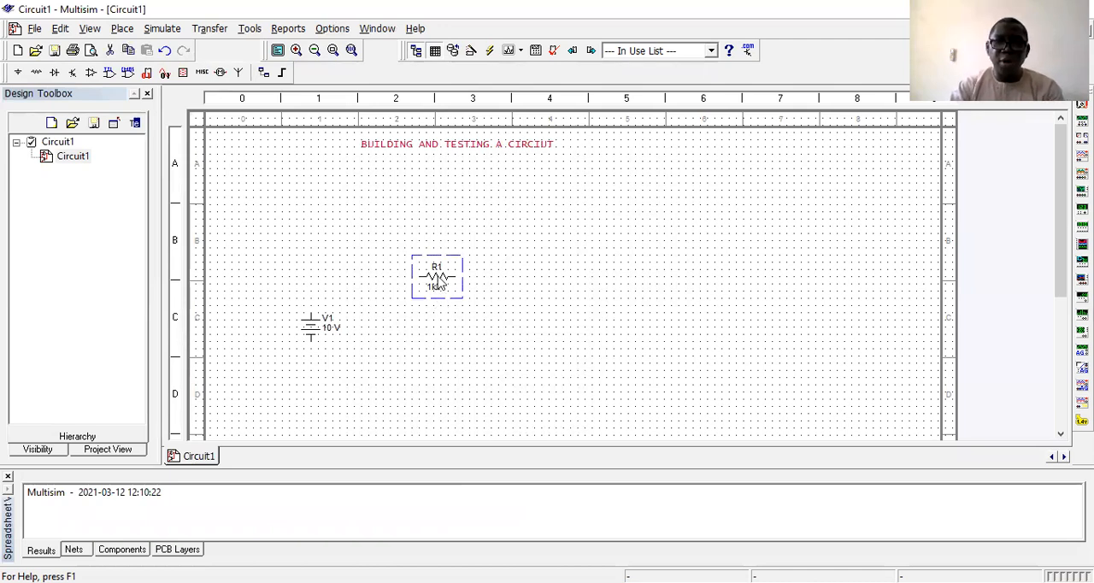
click(664, 190)
drag(586, 183, 550, 186)
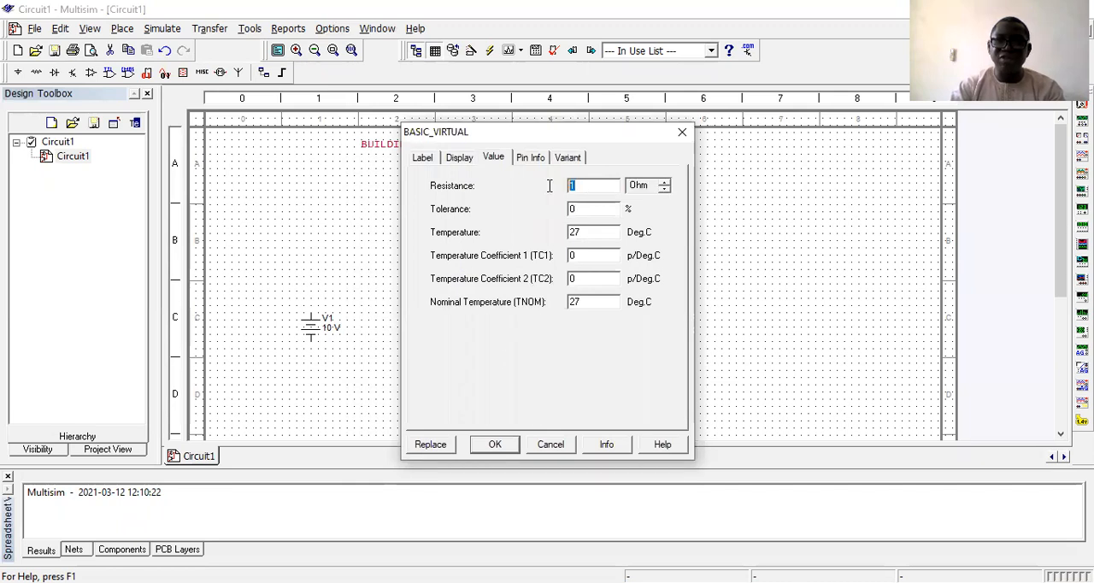
text(500)
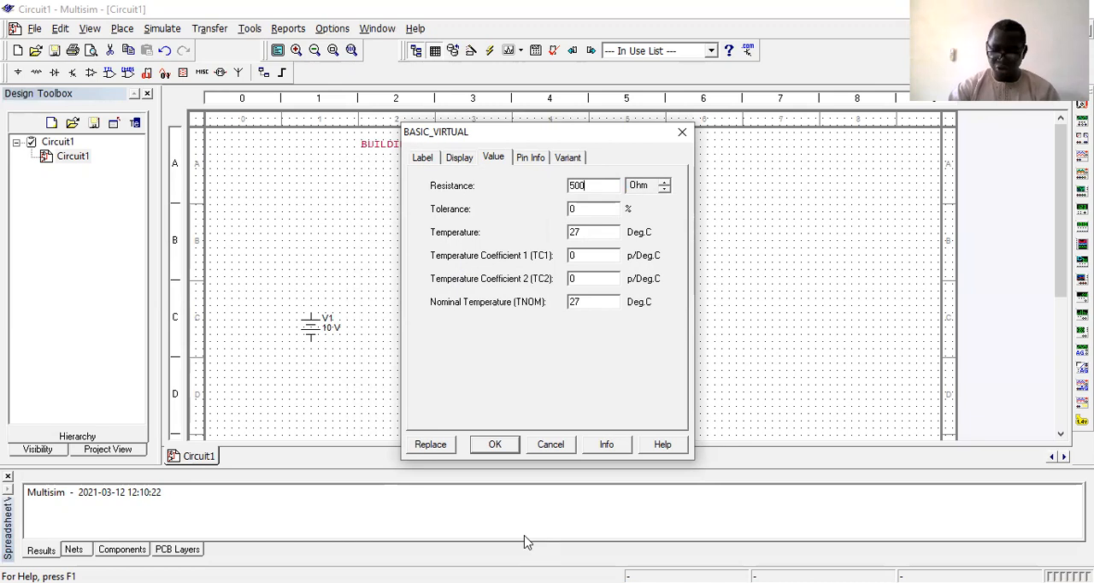
click(494, 446)
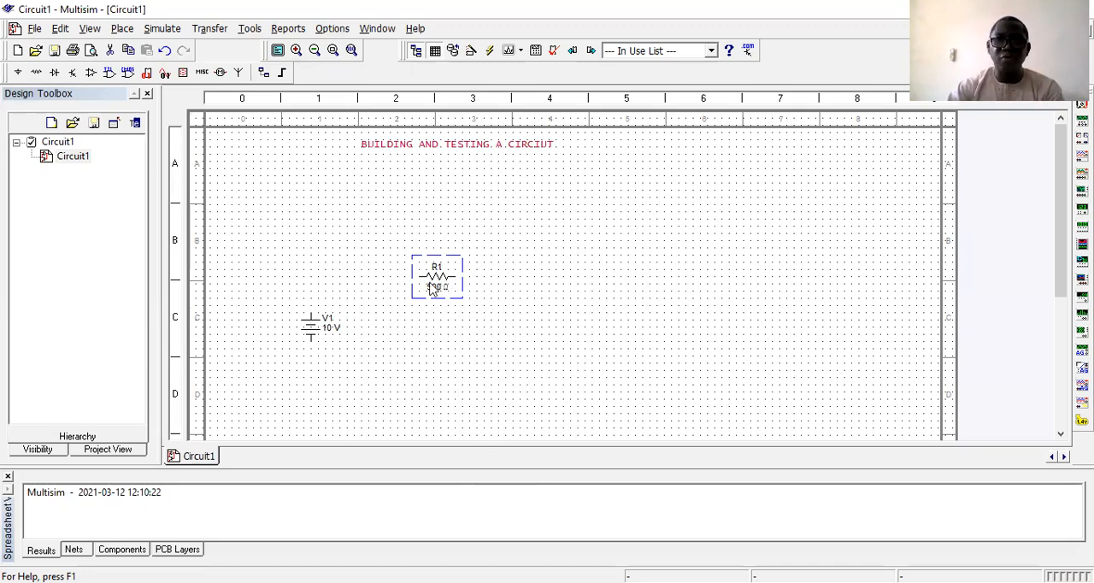
Move resistor R1 slightly higher in zone B and rotate it 90 degrees clockwise so it stands vertically.
drag(429, 290, 437, 259)
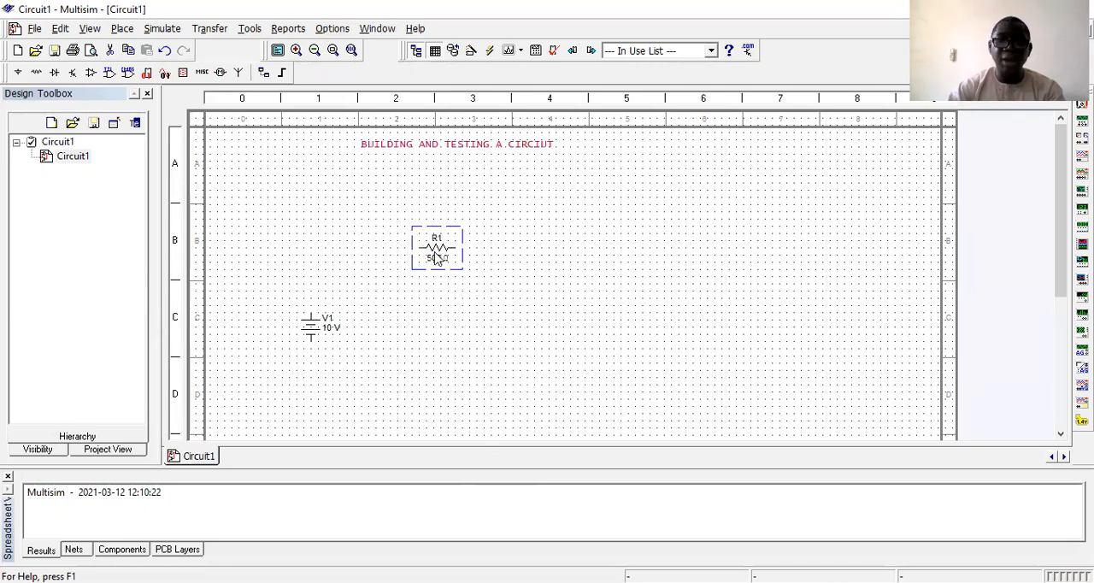
right_click(434, 258)
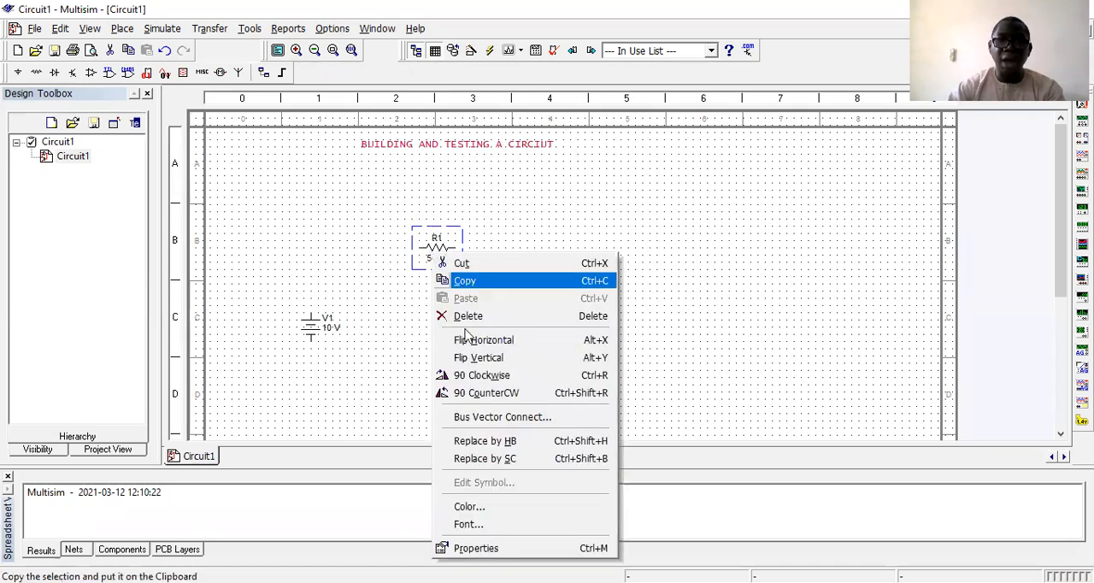
click(475, 381)
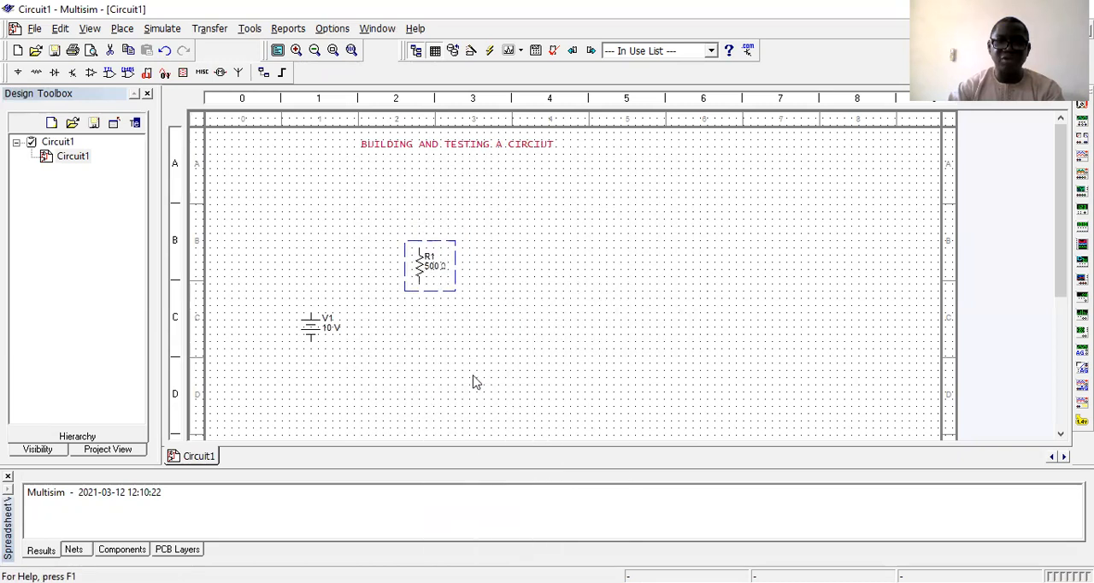
Copy resistor R1 and paste the duplicate directly below it in zone D2.
right_click(438, 272)
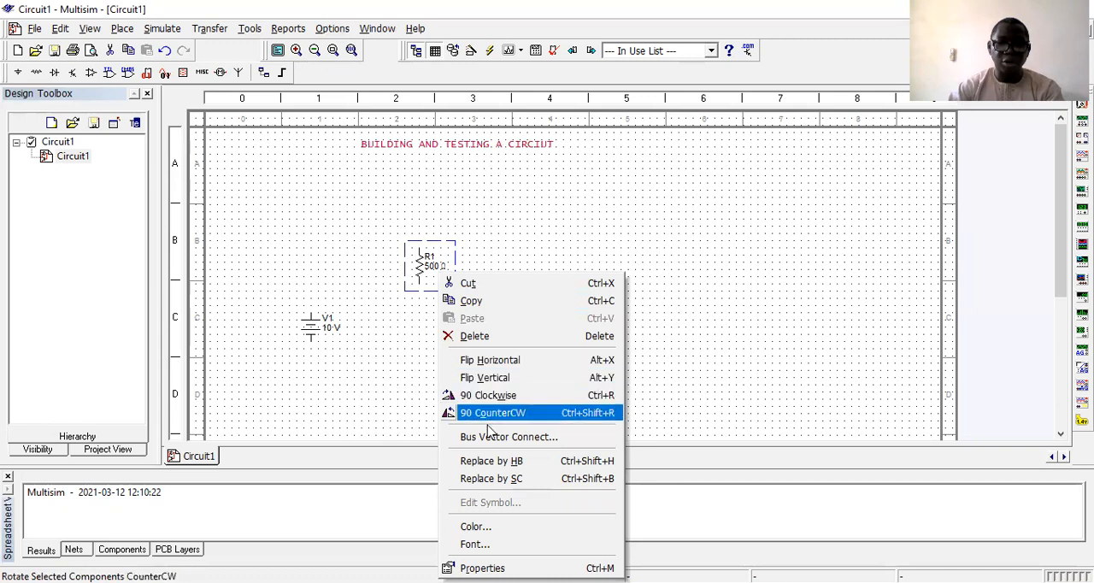
click(485, 307)
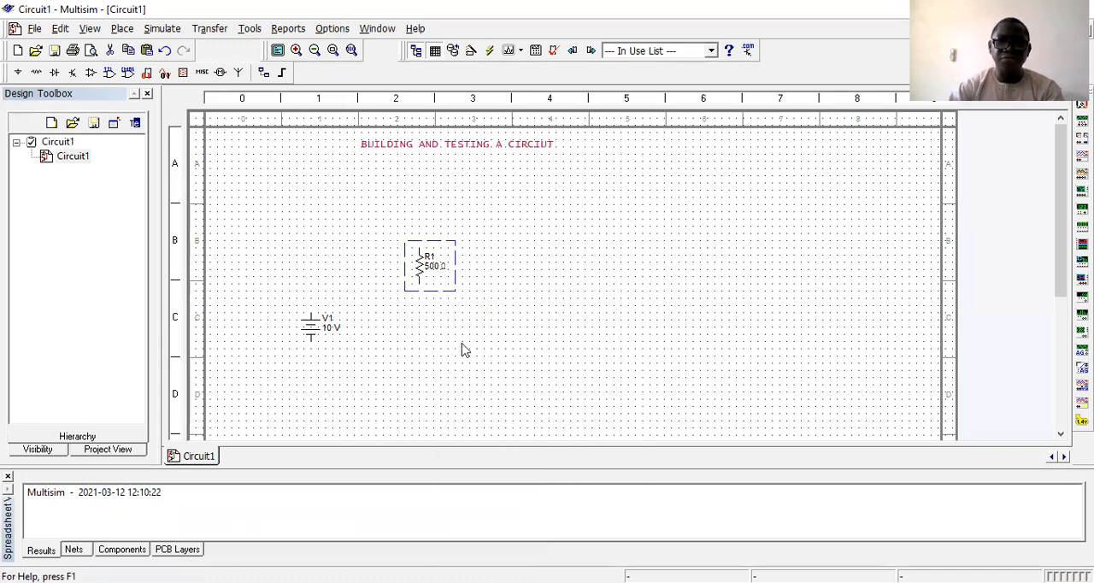
right_click(461, 348)
click(483, 183)
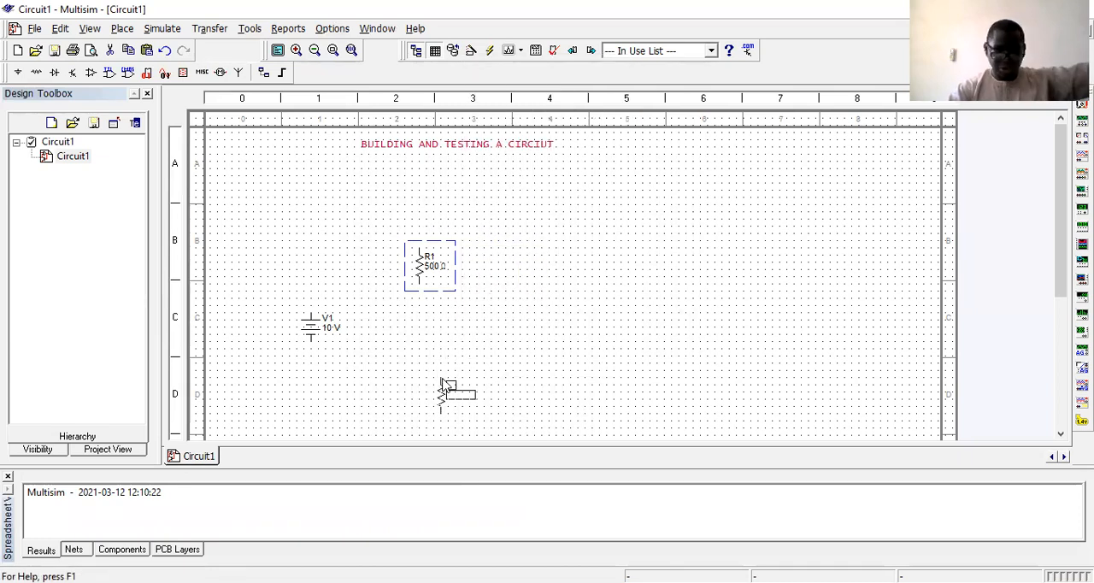
click(424, 365)
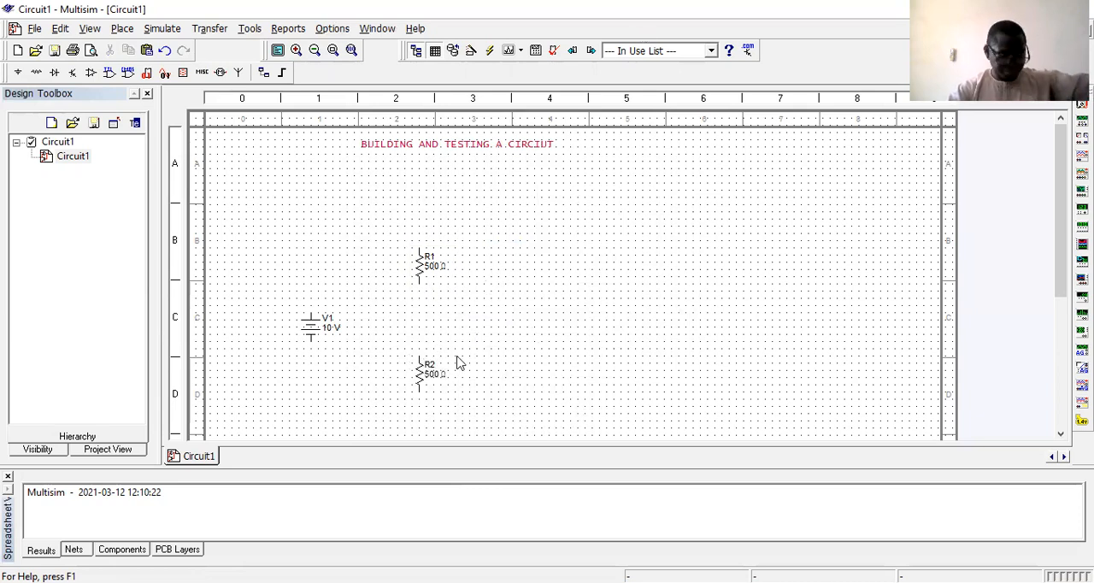
Nudge R1's resistance label away from its symbol and undo the move.
click(430, 258)
drag(439, 249, 433, 267)
click(432, 260)
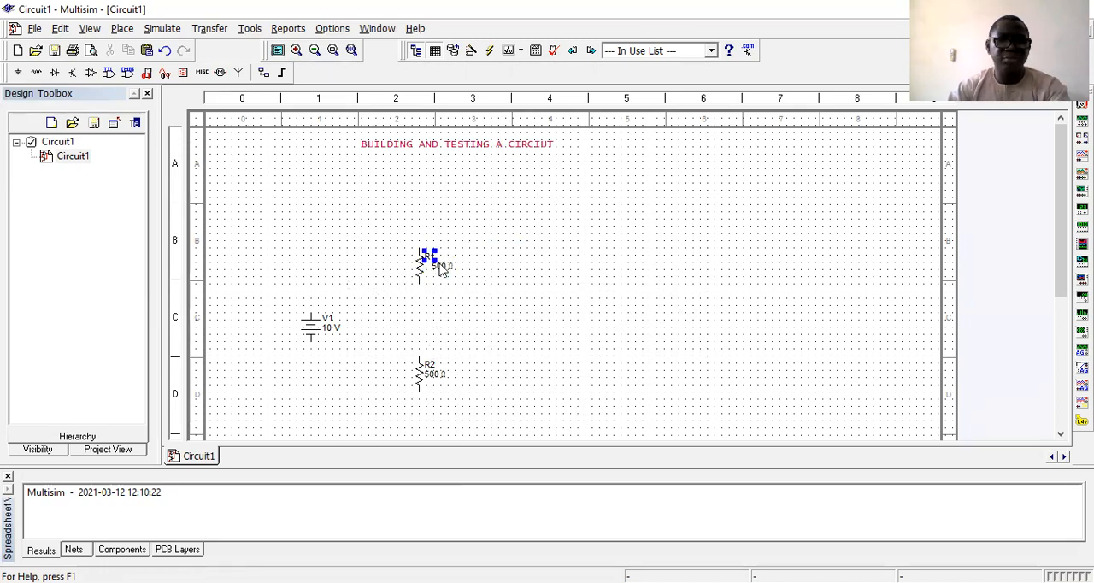
click(440, 273)
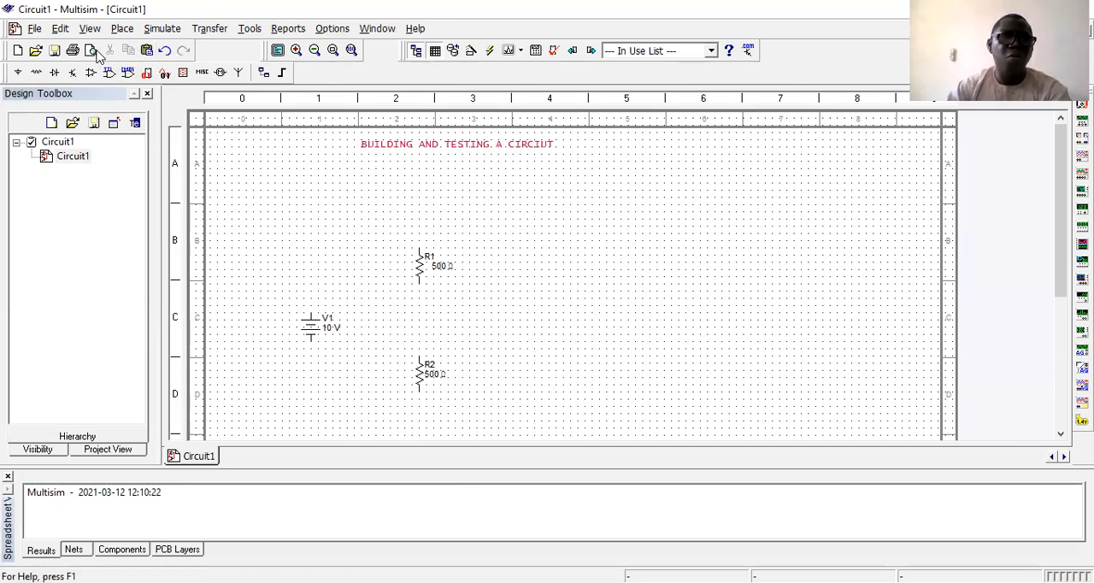
click(160, 51)
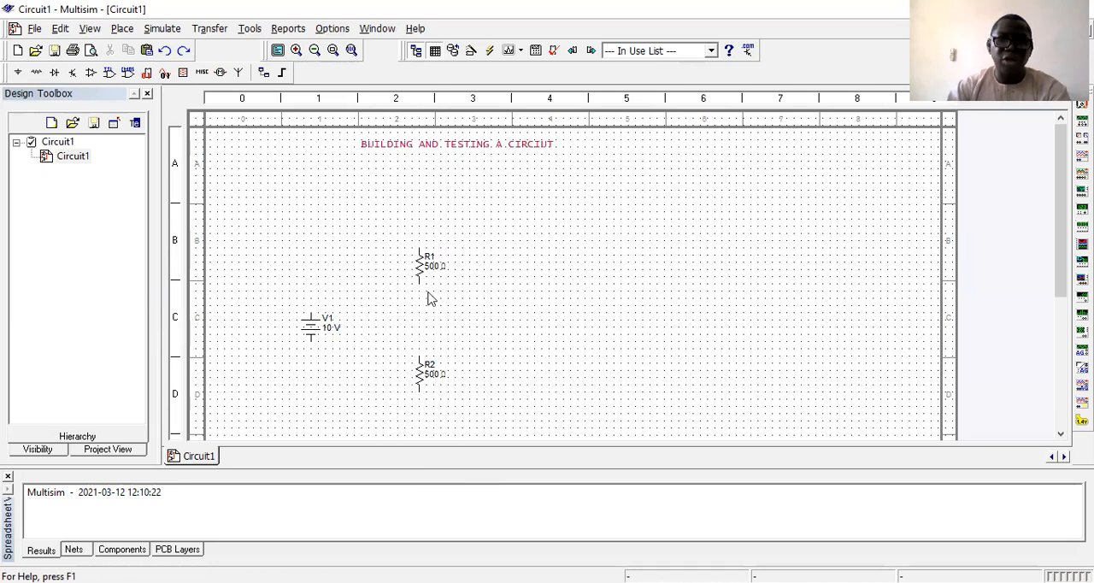
Move source V1 up to sit between the two resistors' heights and shift R2 slightly closer to R1.
click(312, 333)
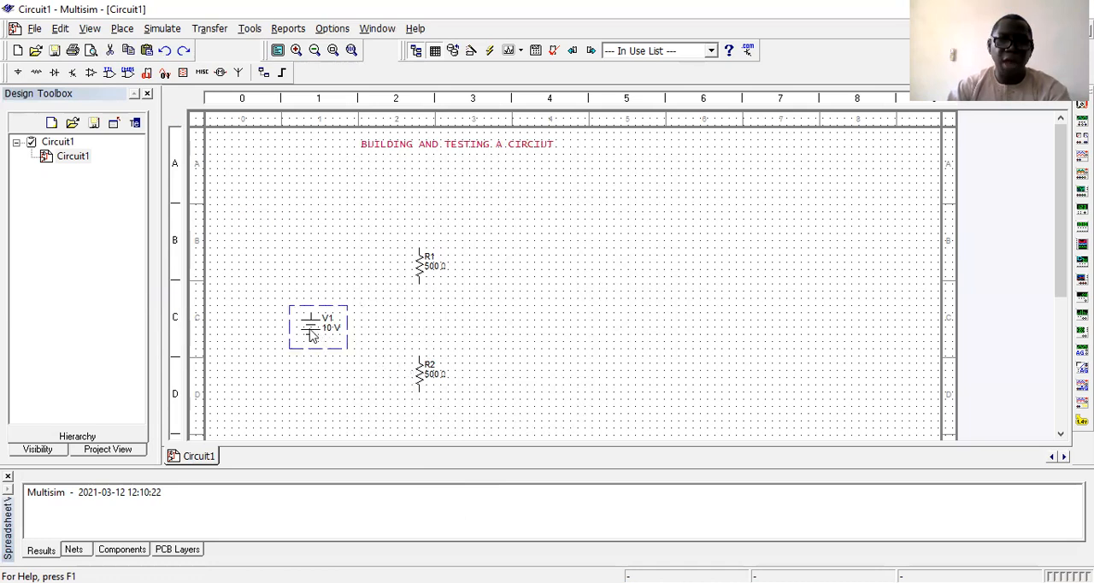
drag(312, 331, 312, 310)
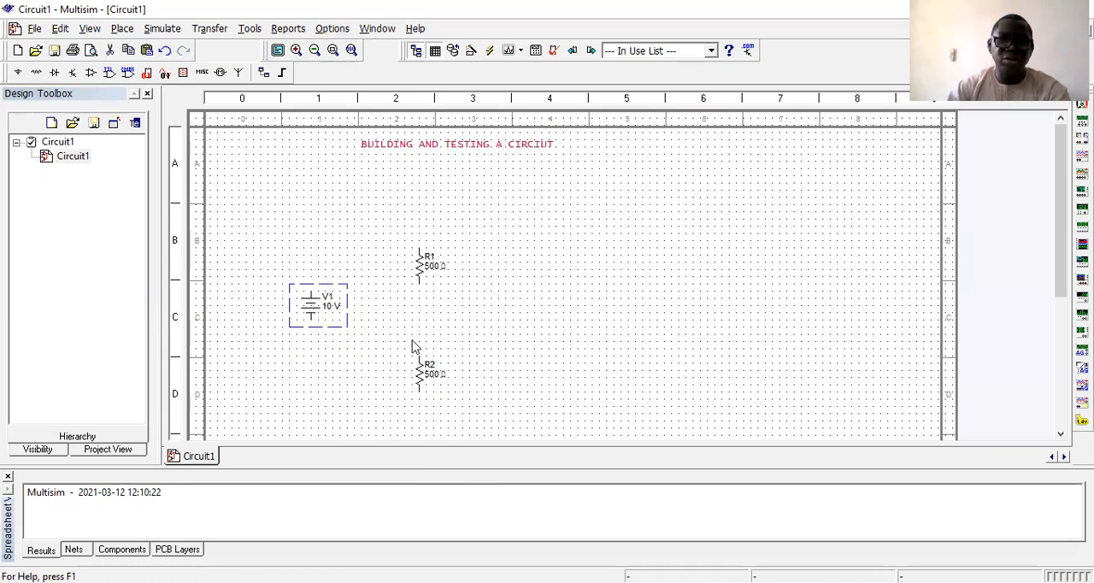
click(418, 382)
drag(427, 368, 428, 353)
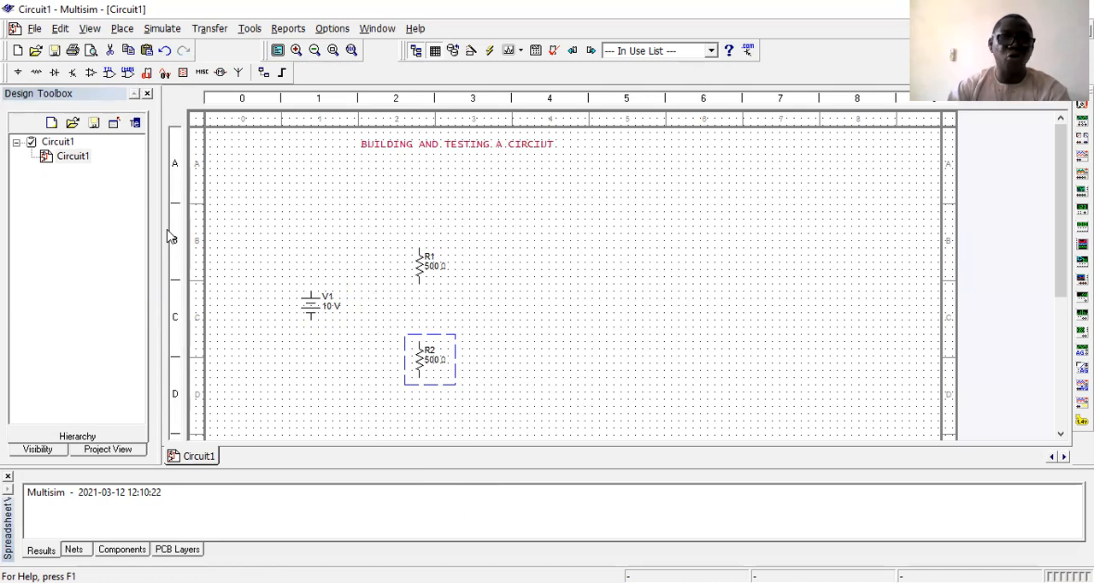
Wire the lower terminal of source V1 to the lower terminal of resistor R2.
click(310, 317)
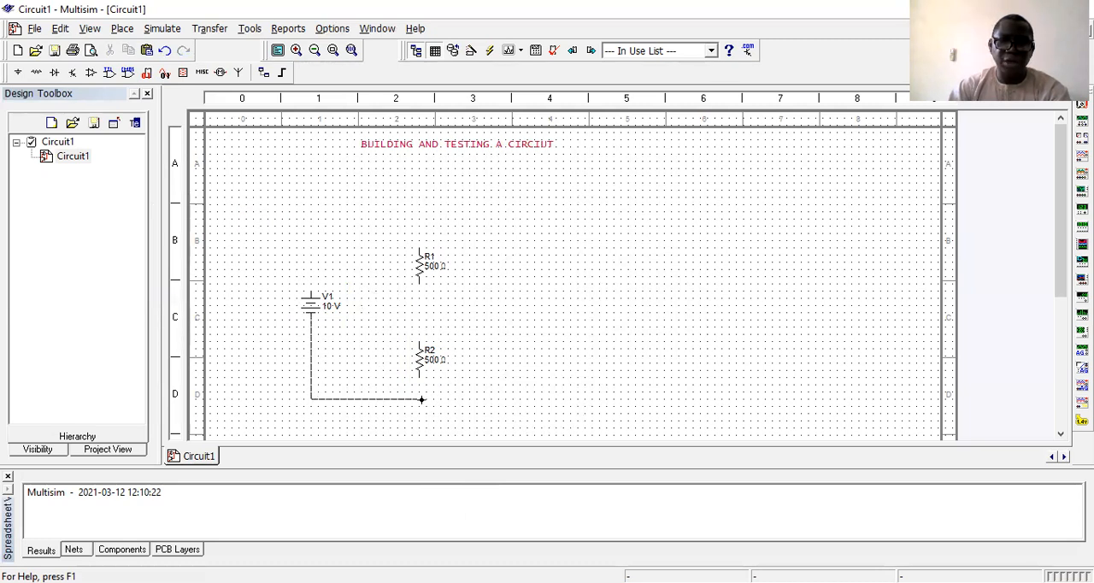
click(420, 373)
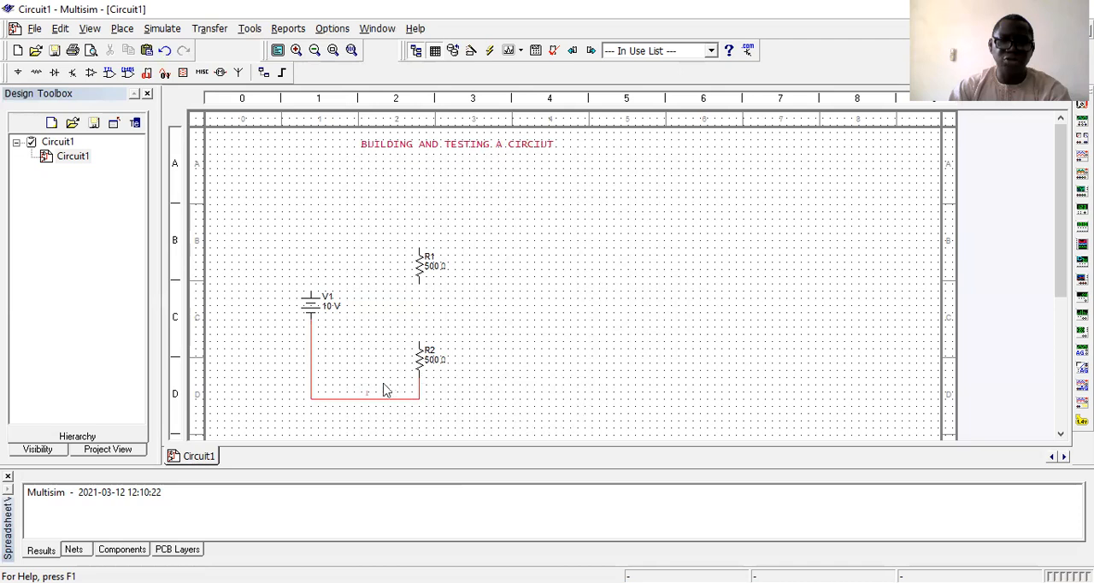
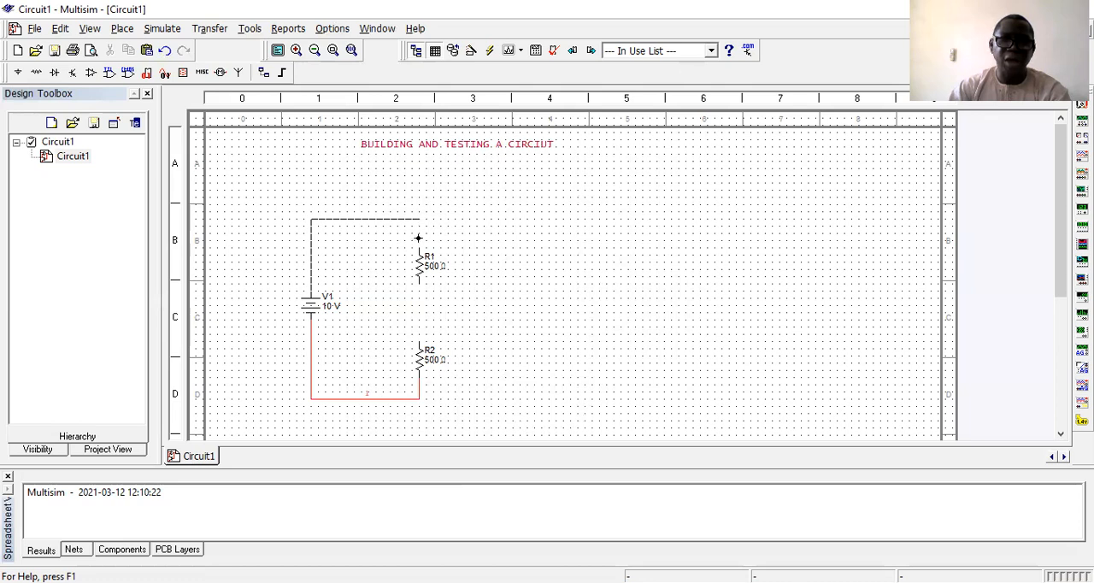
Wire source V1's upper terminal to the top of R1, and R1's lower terminal to the top of R2.
click(419, 246)
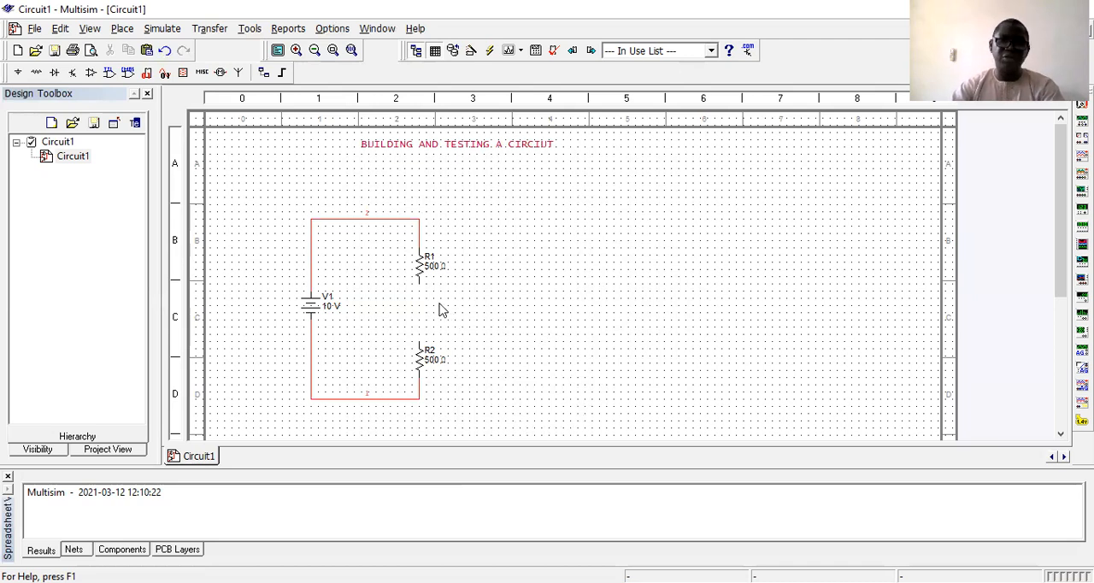
click(419, 278)
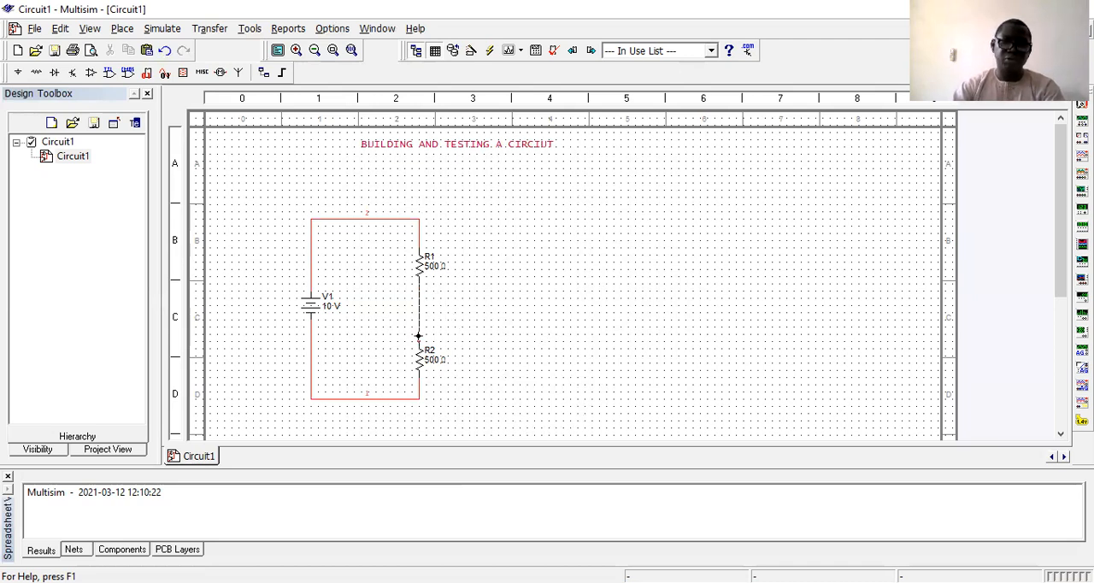
click(419, 341)
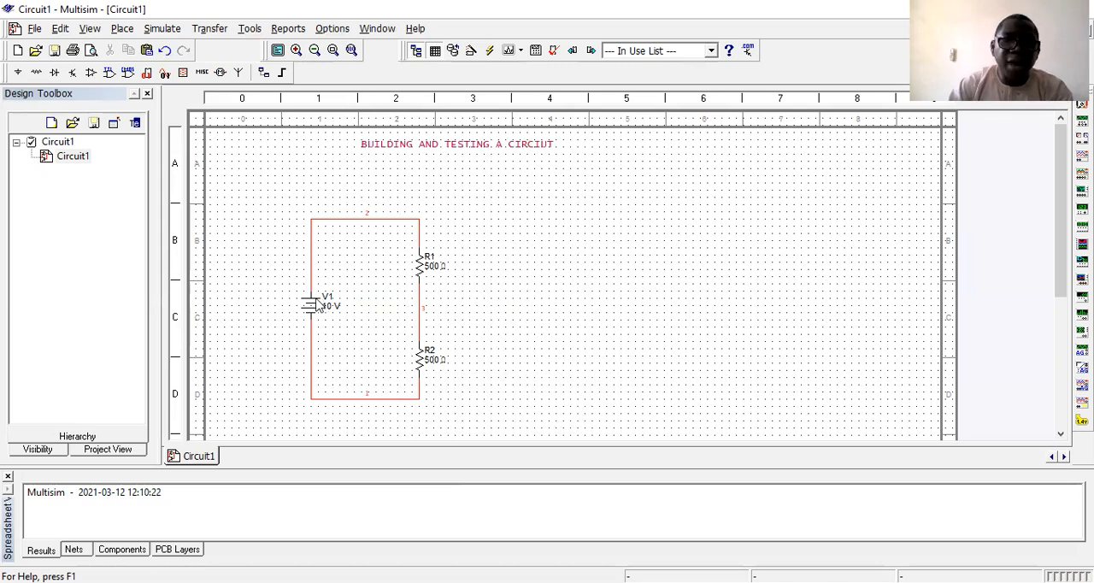
Place a GROUND from the power sources family on the wire joining V1 and the bottom of R2.
click(16, 70)
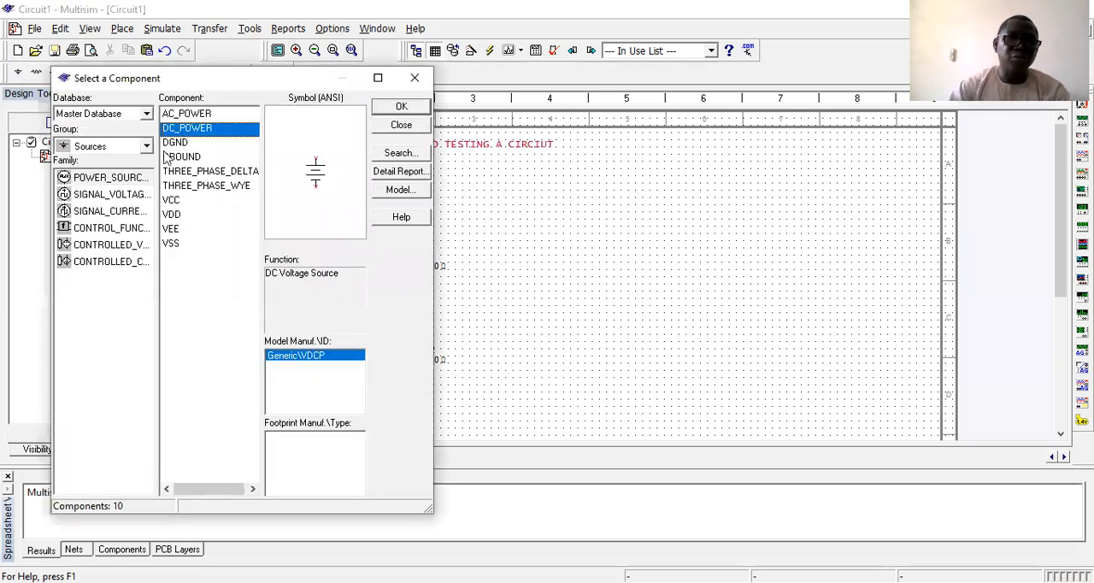
click(173, 157)
click(402, 107)
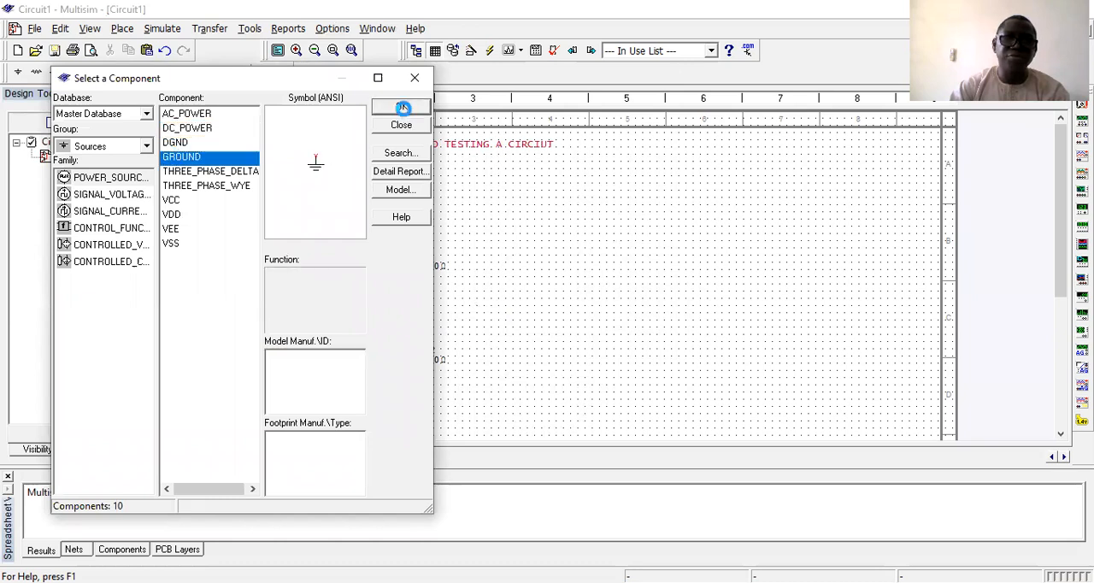
click(368, 404)
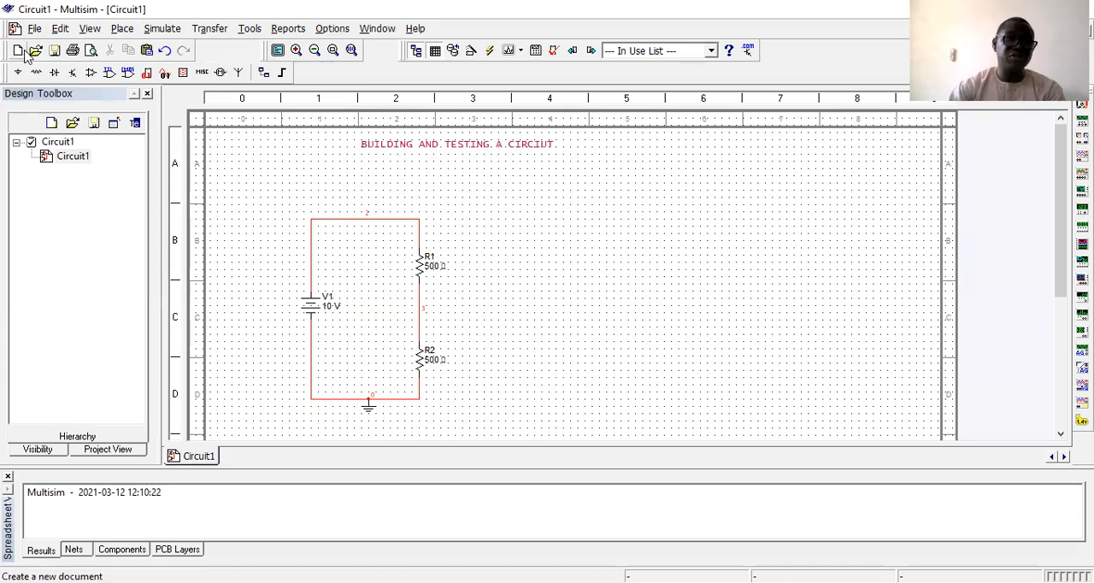
Save the circuit in the EWB8Trial folder under the file name "Circuit1- fIGURE1".
click(53, 50)
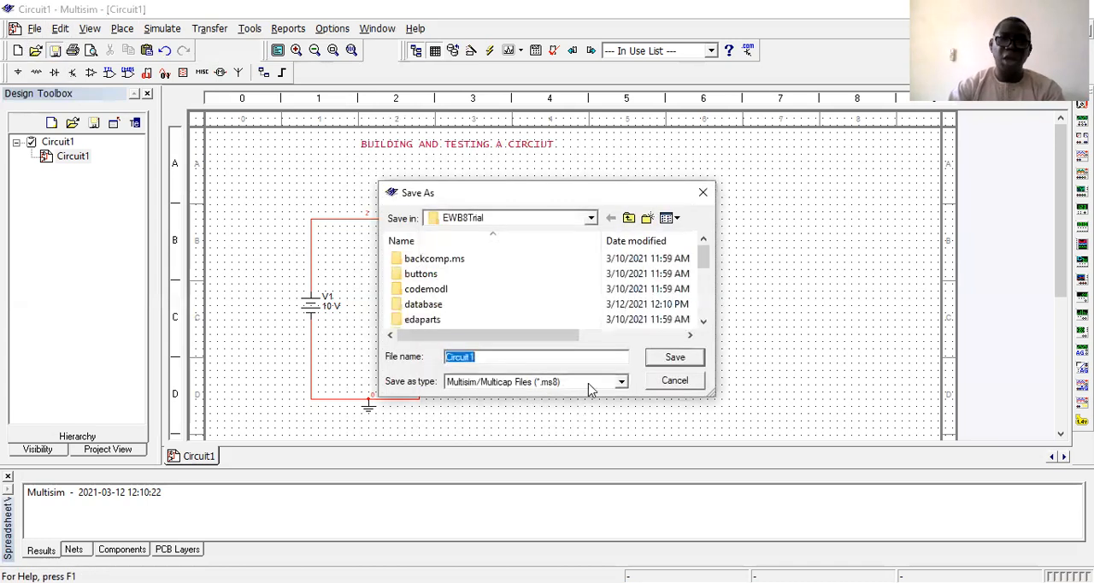
click(508, 360)
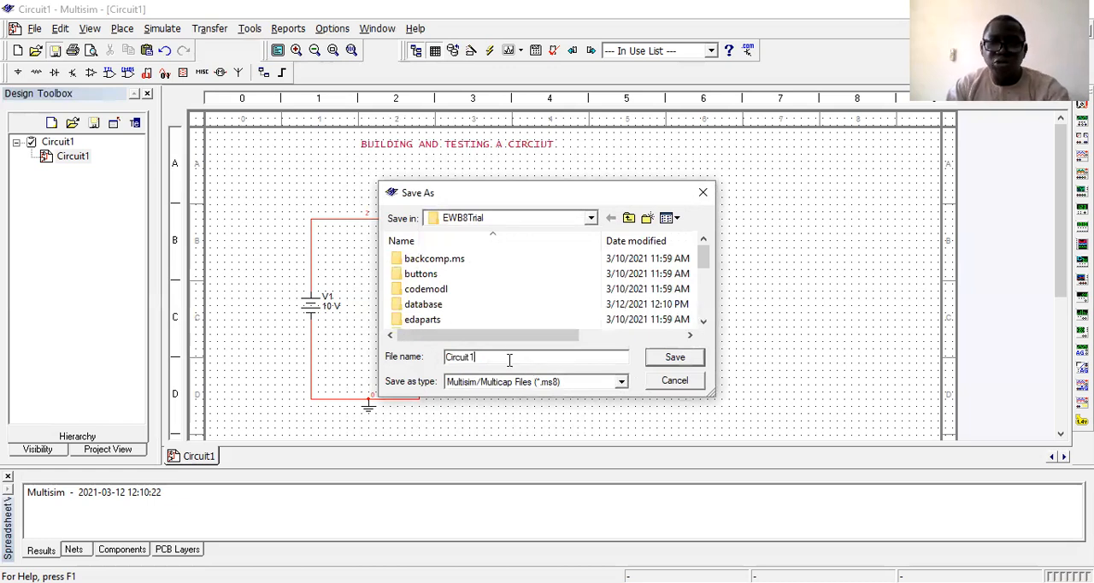
text(-)
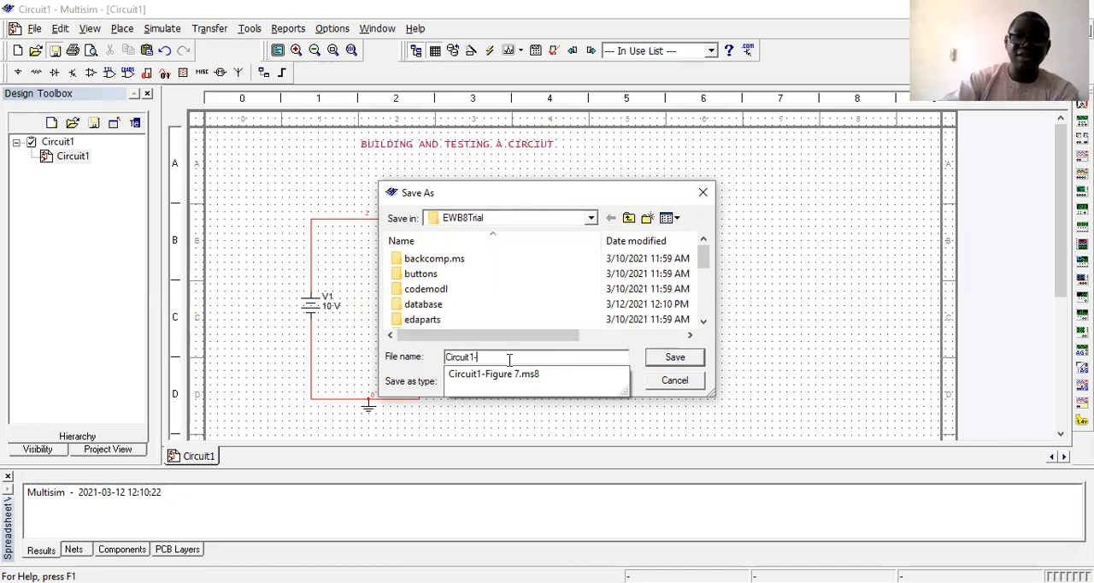
text(f)
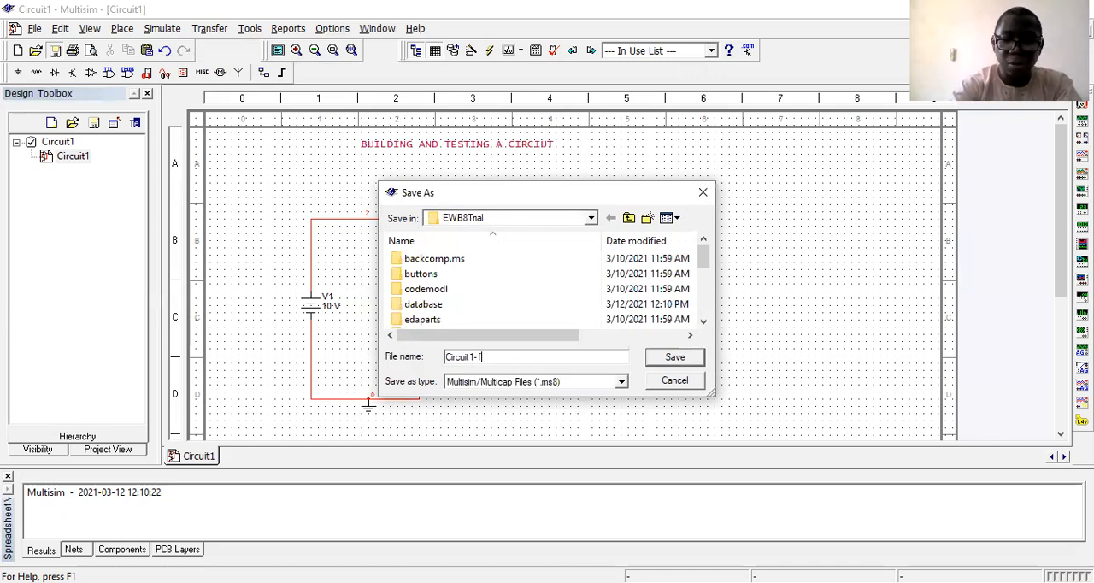
text(IGURE1)
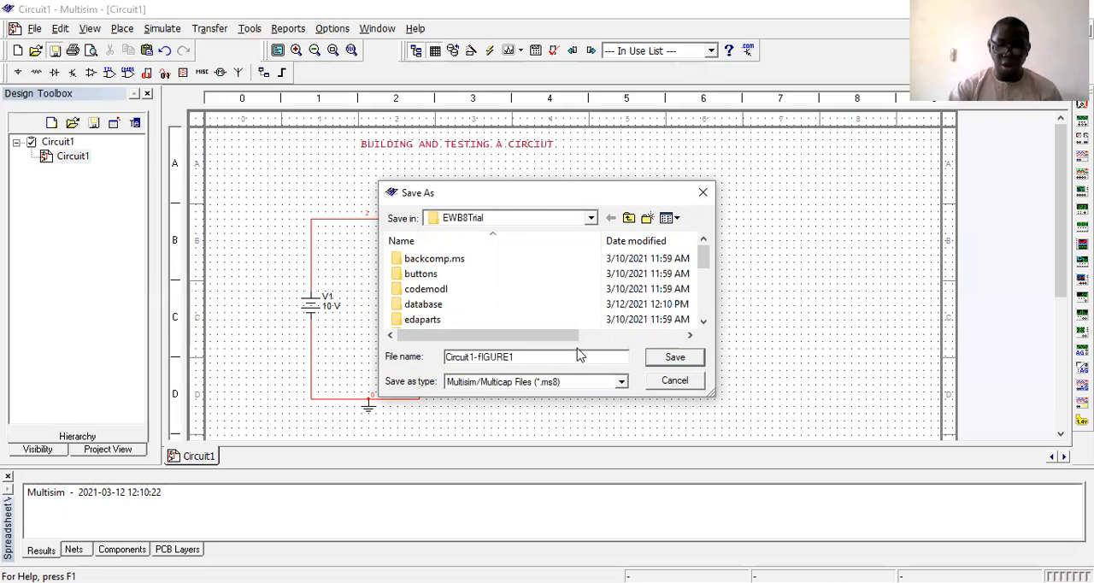
click(675, 358)
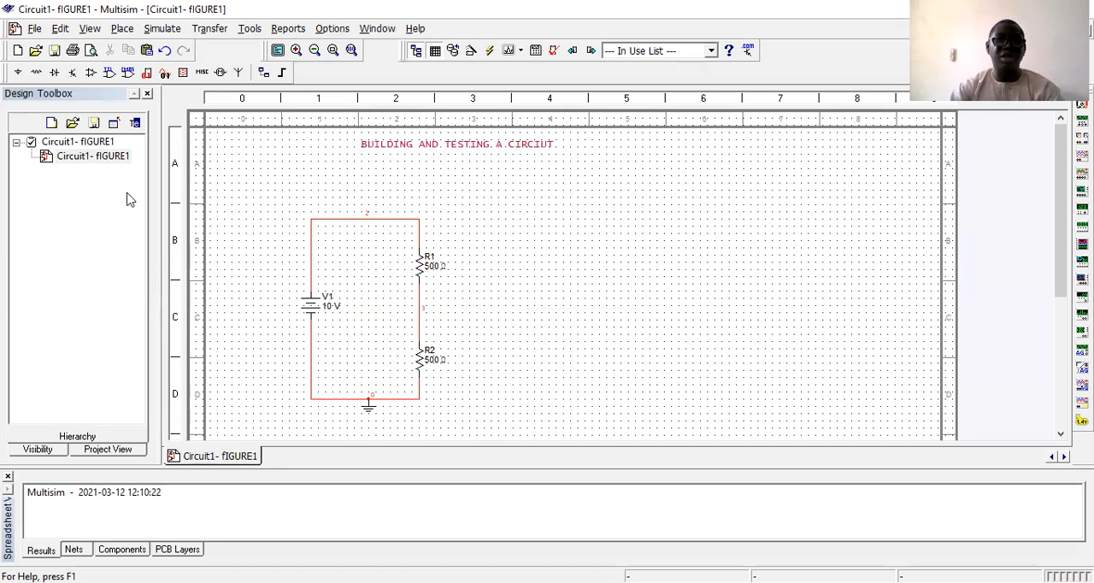
Compare the voltmeter orientations in the Indicators group and place a VOLTMETER_V beside resistor R2.
click(181, 76)
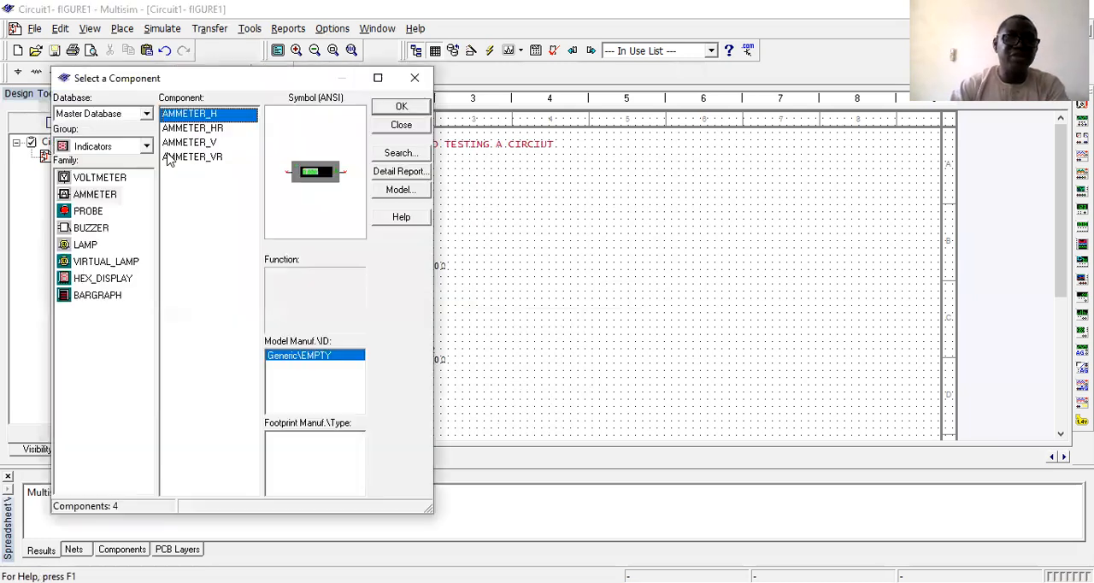
click(118, 178)
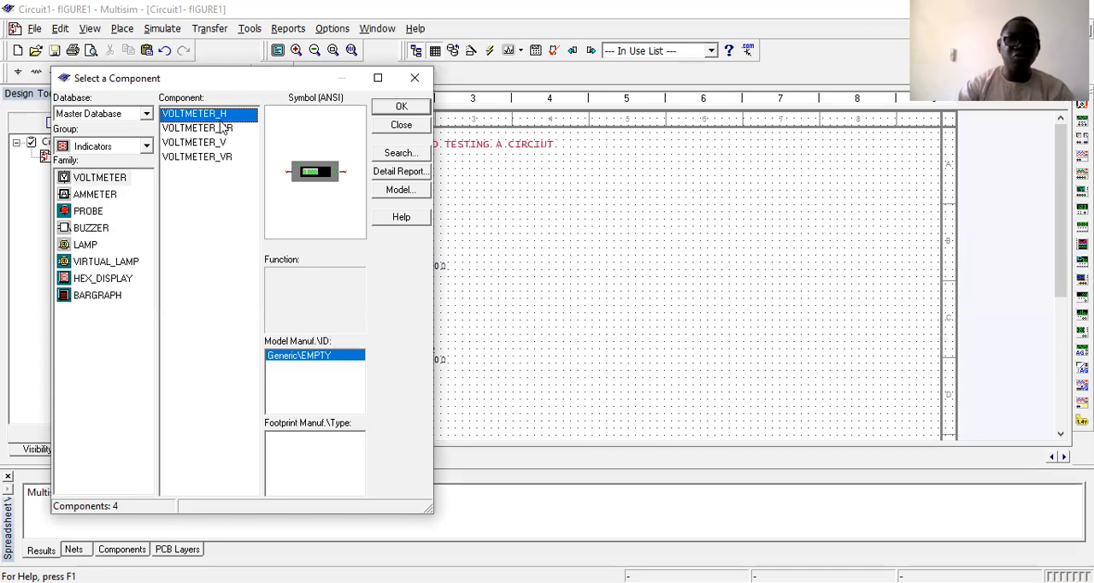
click(217, 128)
click(216, 144)
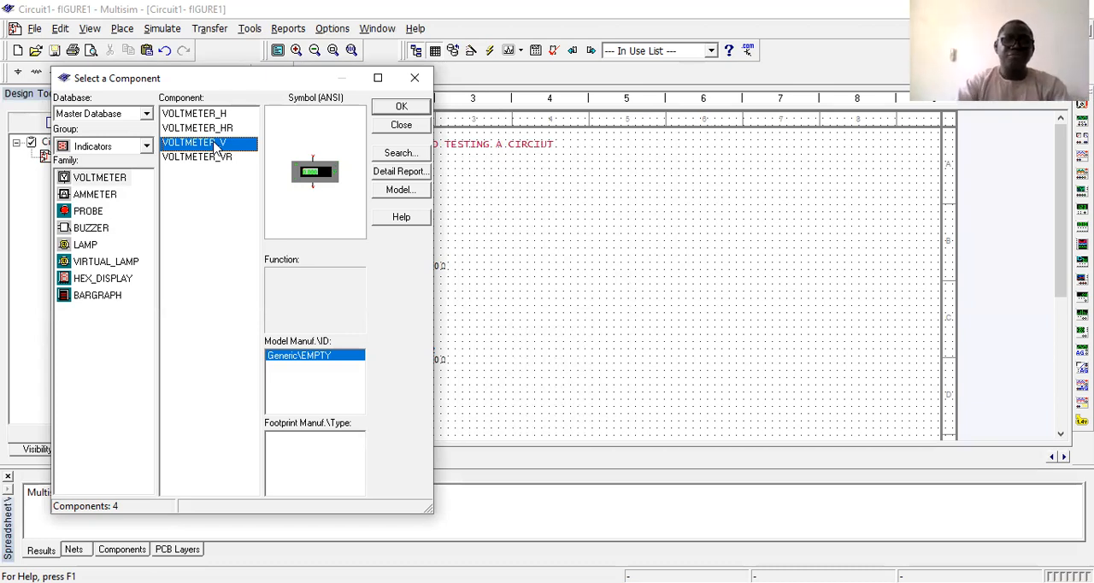
click(212, 161)
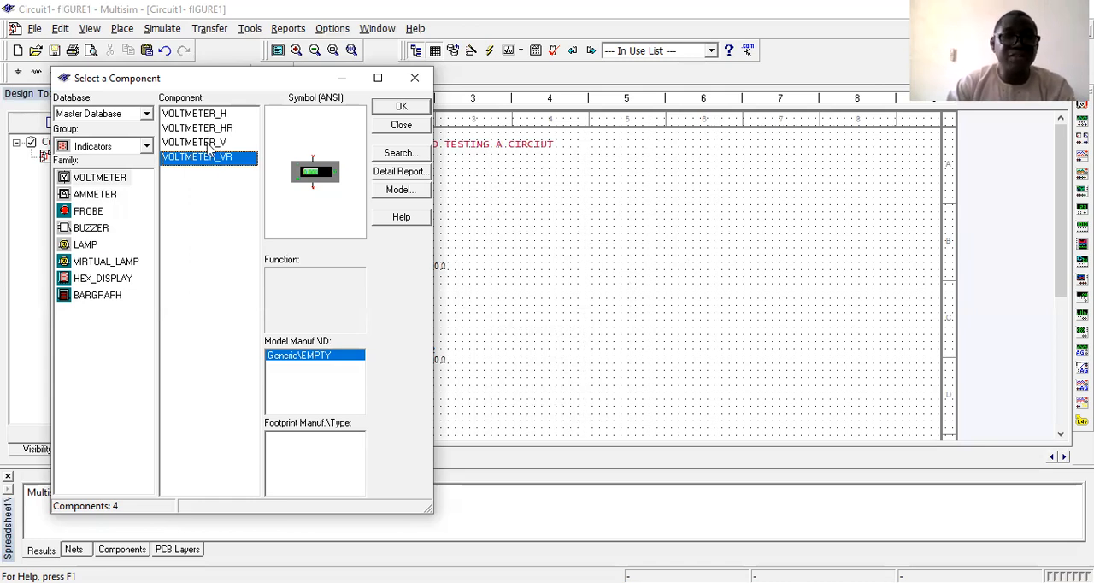
click(211, 144)
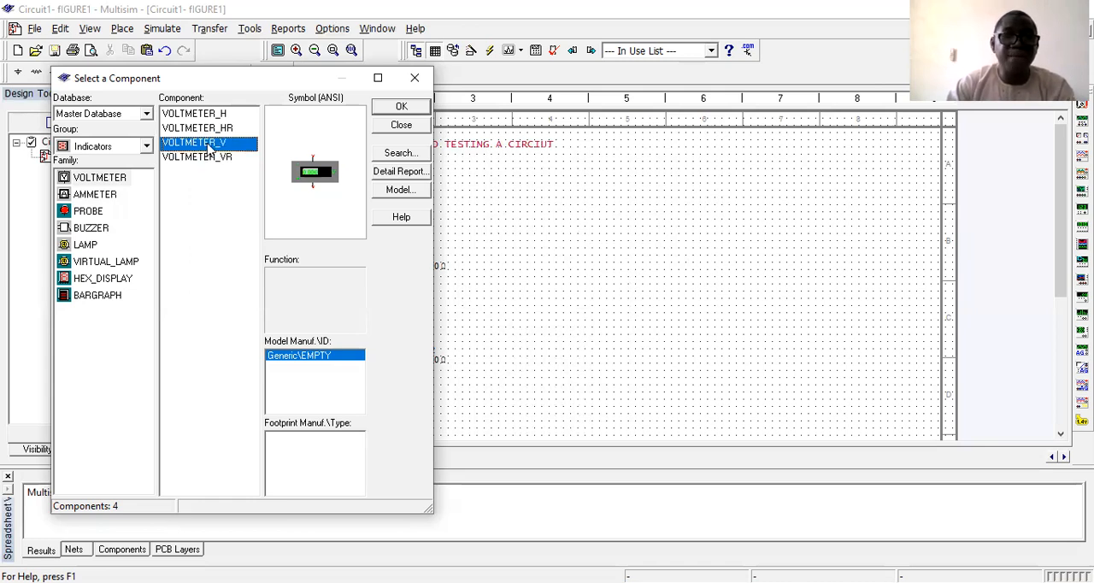
click(401, 109)
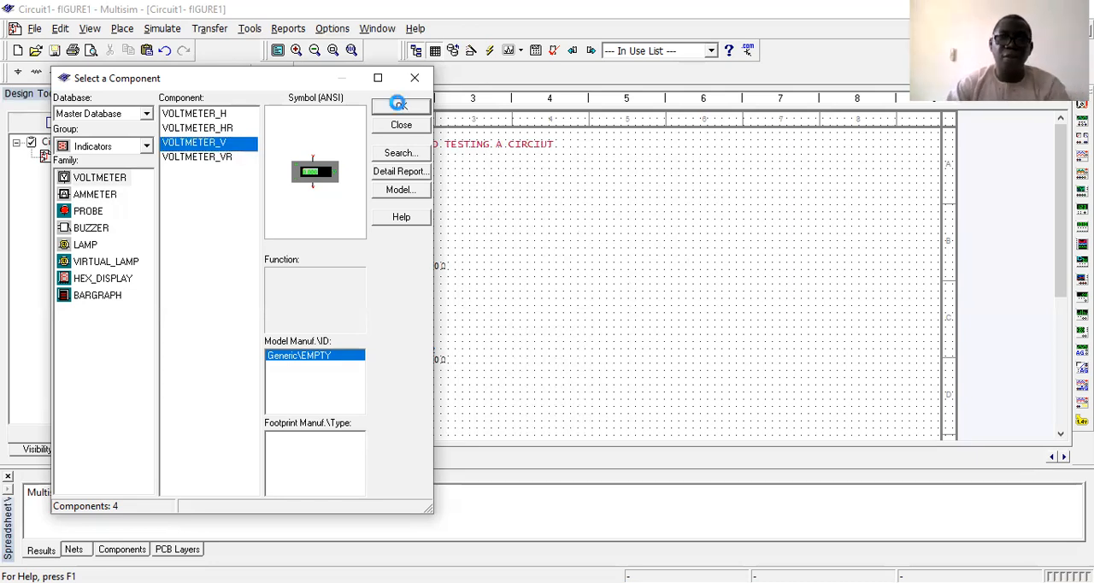
click(510, 341)
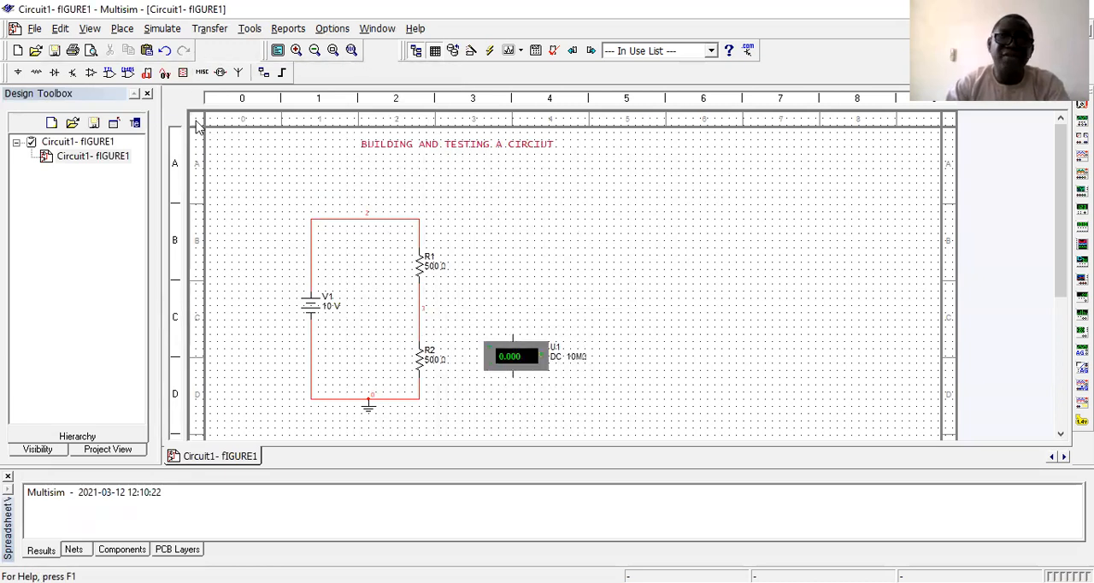
Wire the voltmeter in parallel with R2, from the R1–R2 connection to the grounded bottom wire.
click(513, 331)
click(419, 318)
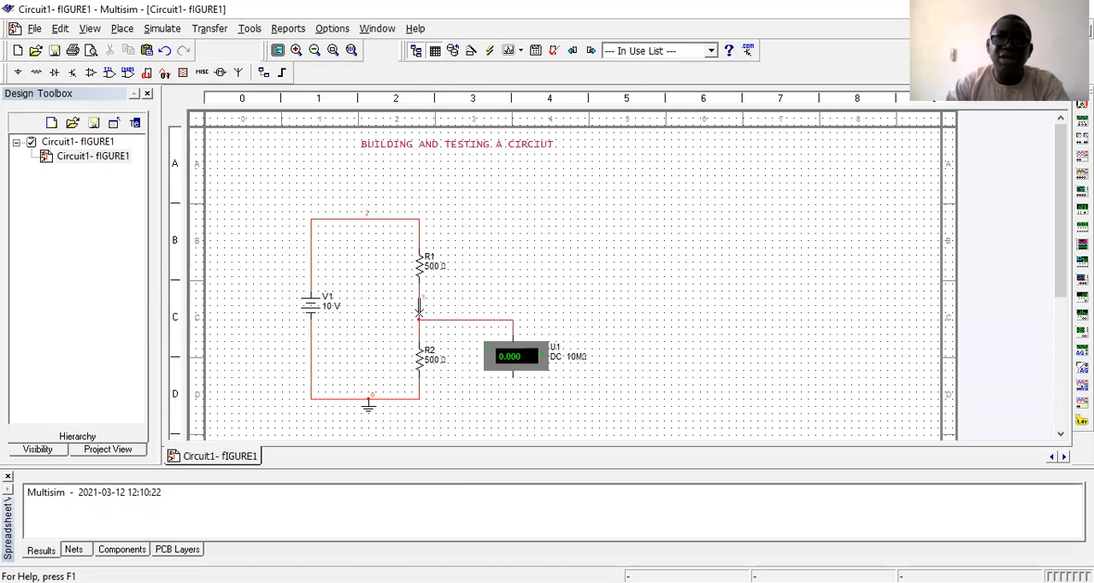
click(513, 380)
click(511, 400)
click(513, 376)
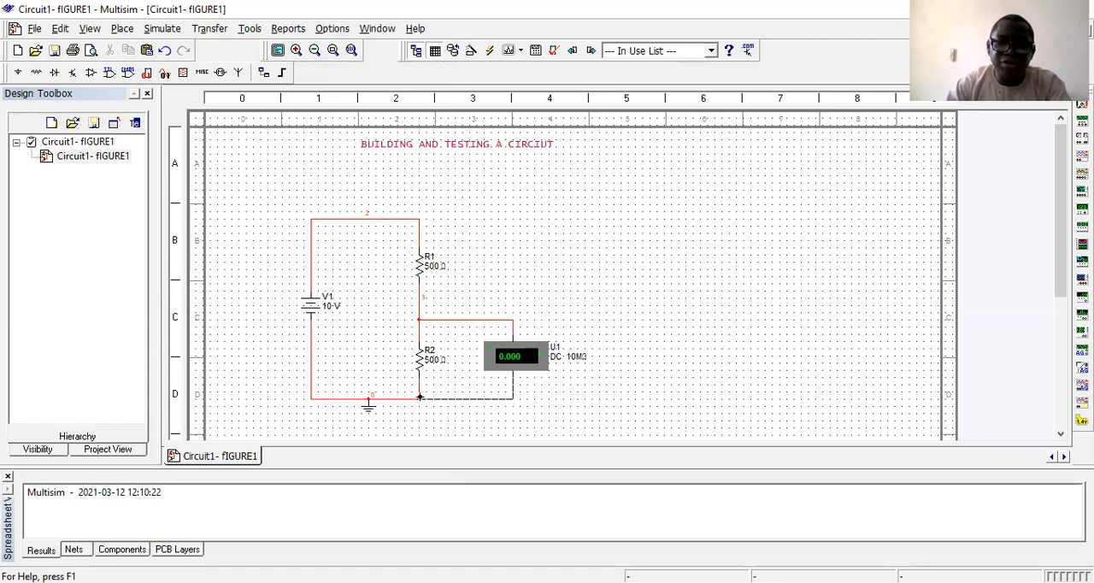
click(417, 395)
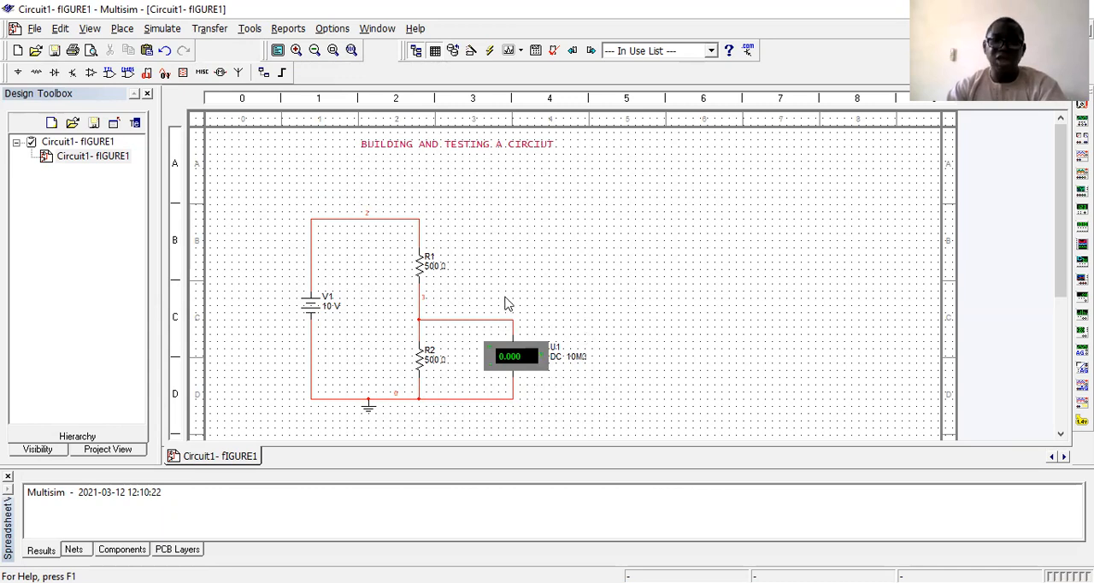
Place a second VOLTMETER_V beside resistor R1 and wire it in parallel with R1.
click(182, 74)
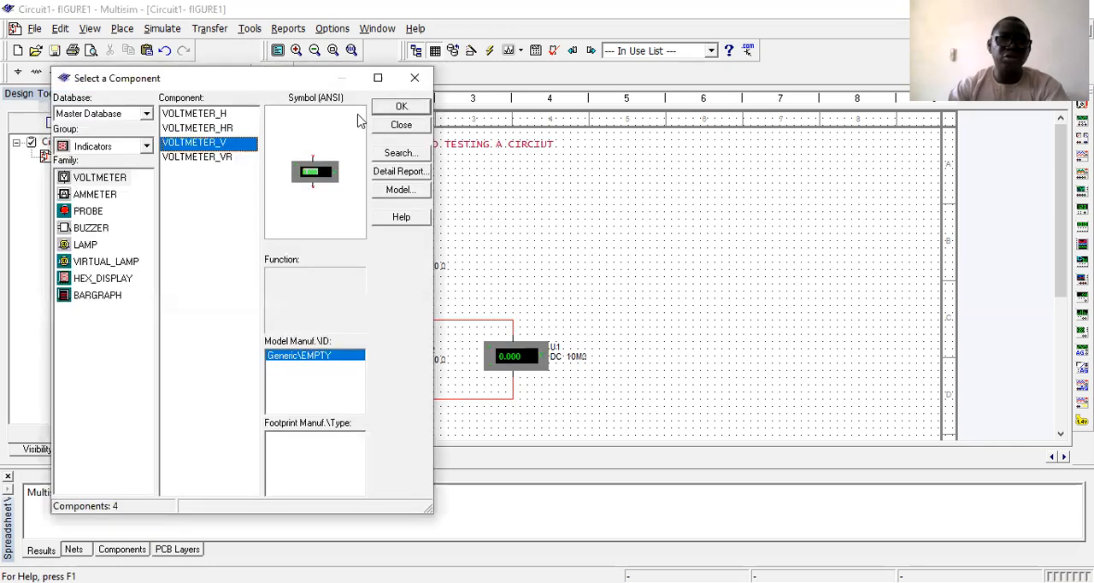
click(399, 106)
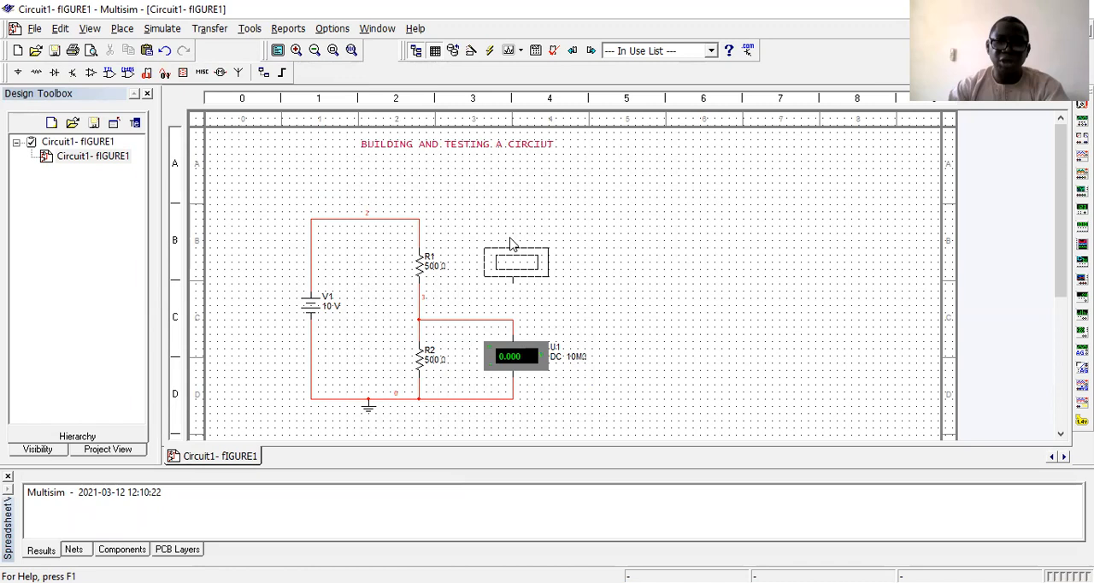
click(511, 244)
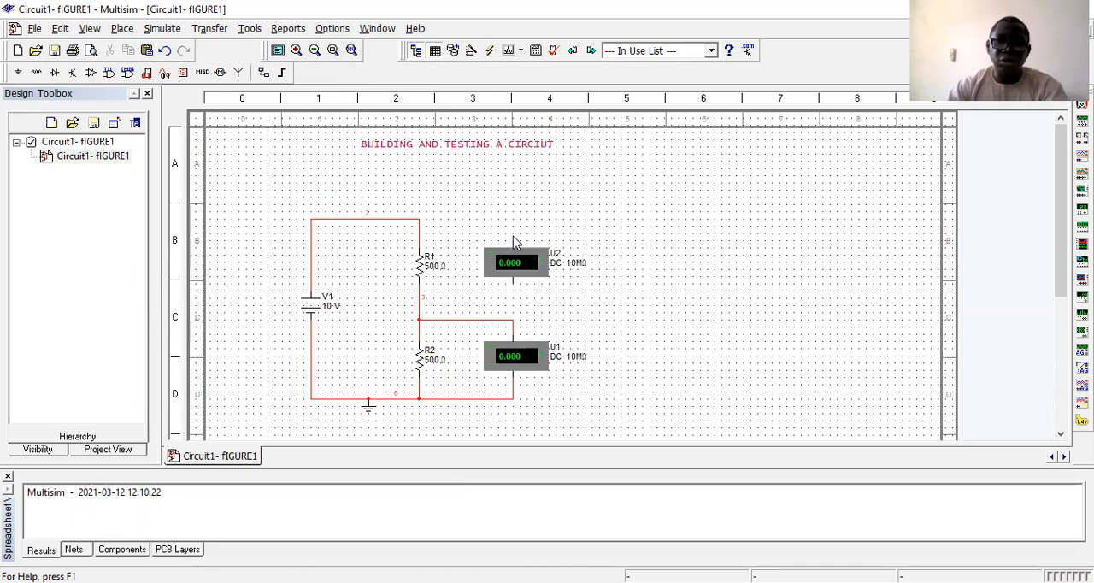
click(508, 229)
click(418, 222)
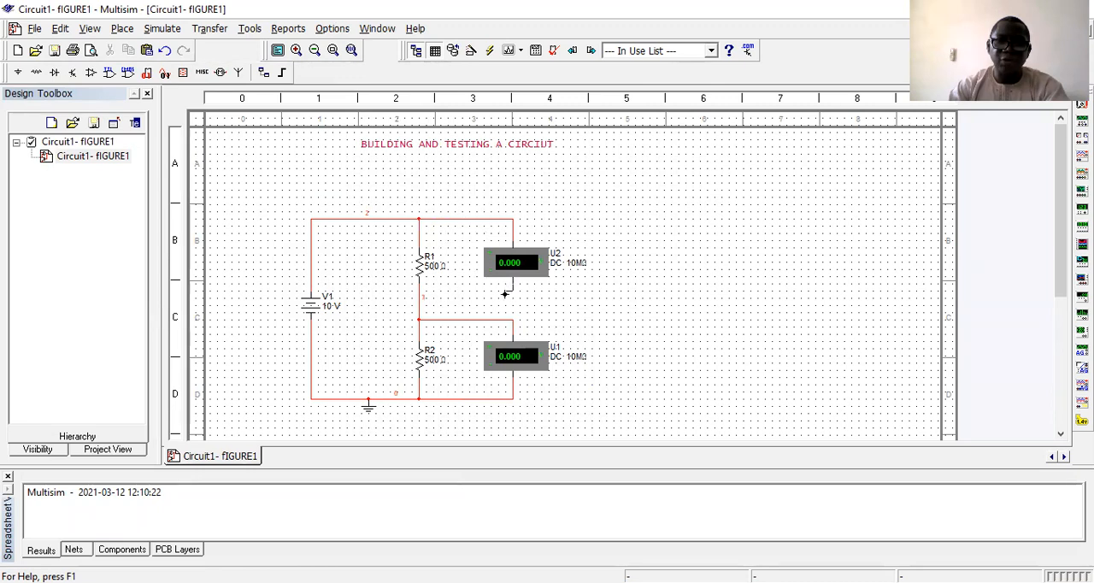
click(417, 297)
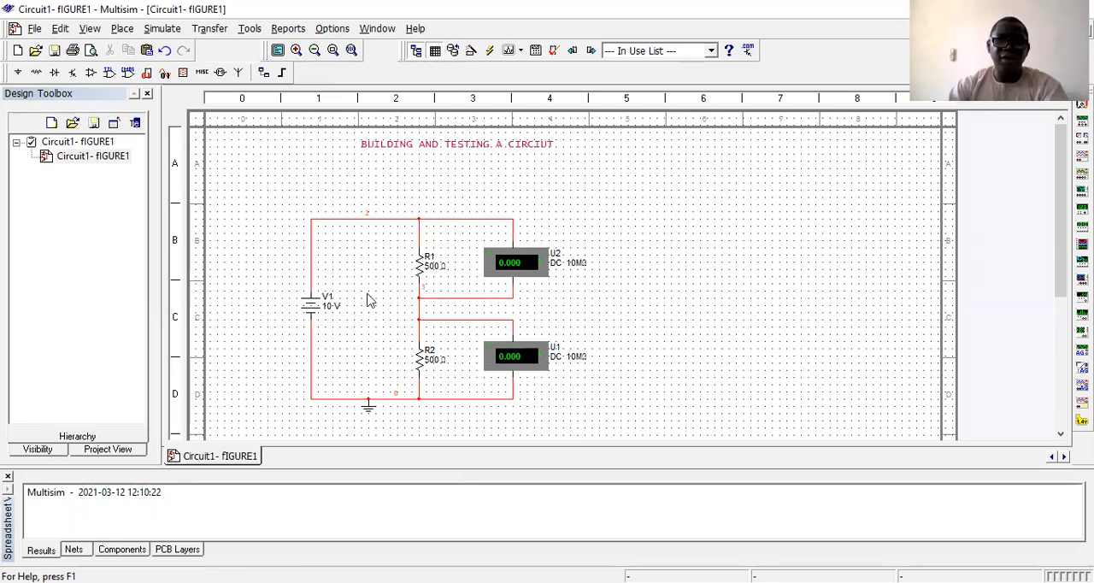
Toggle the Unconnected Pins and Create ERC Markers options and run the electrical rules check on the current page.
click(251, 30)
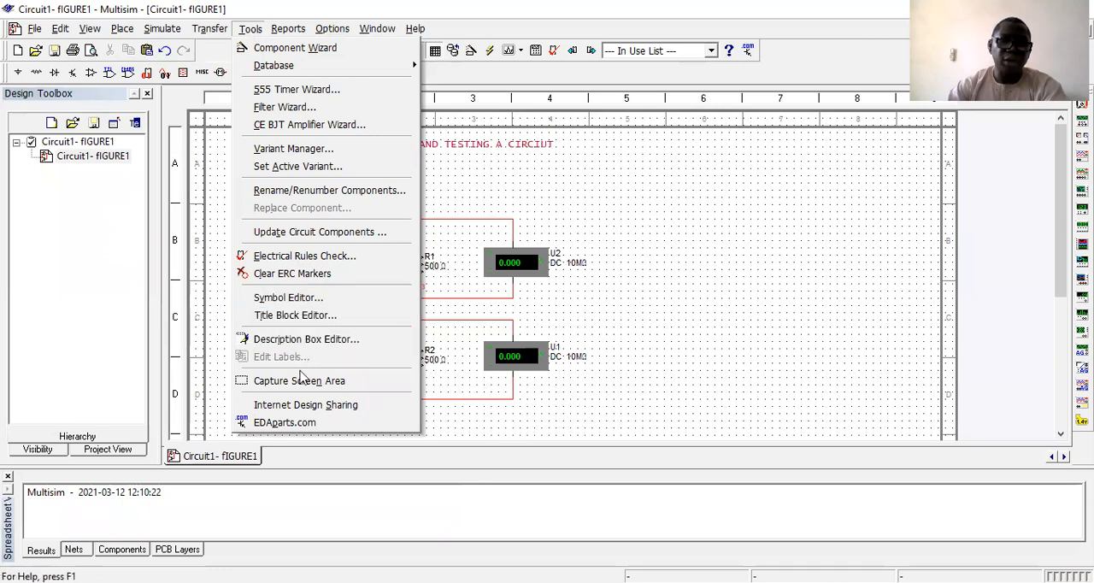
click(310, 259)
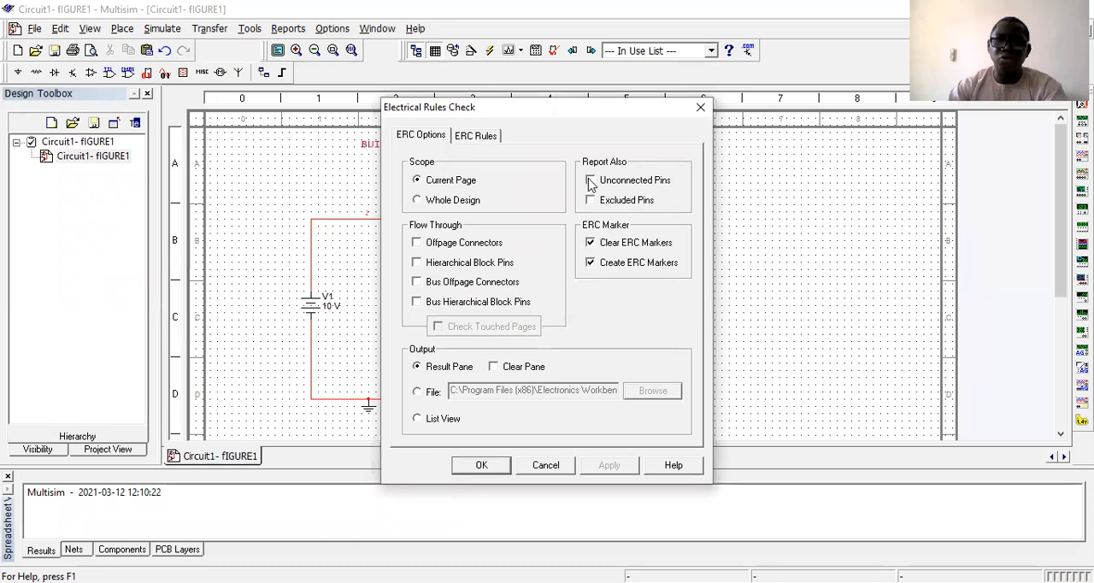
click(590, 180)
click(589, 262)
click(605, 473)
click(481, 467)
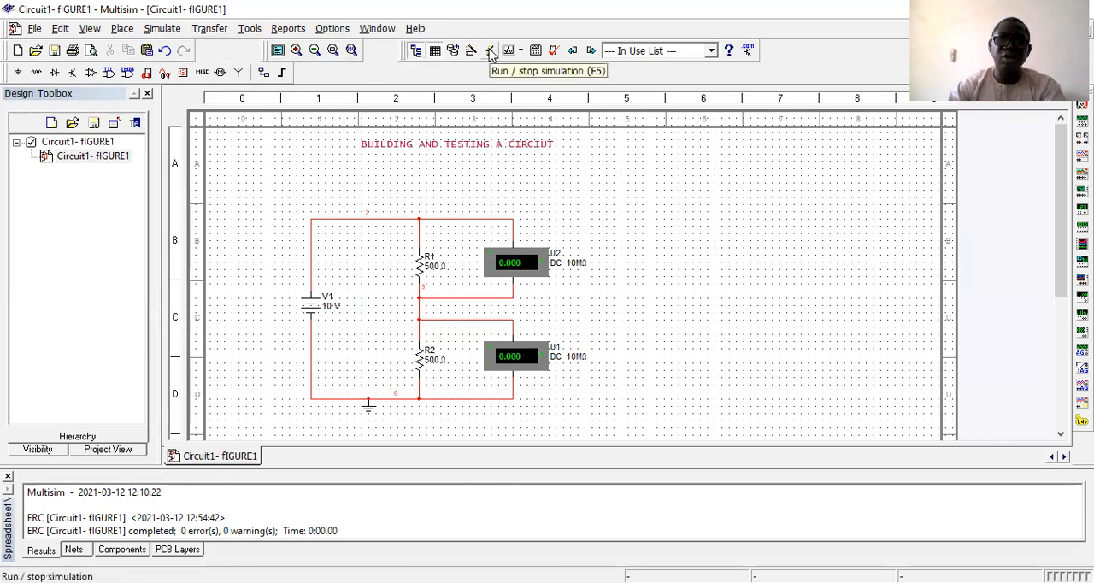
Run the circuit simulation to read both voltmeters, and stop it.
click(164, 29)
click(167, 49)
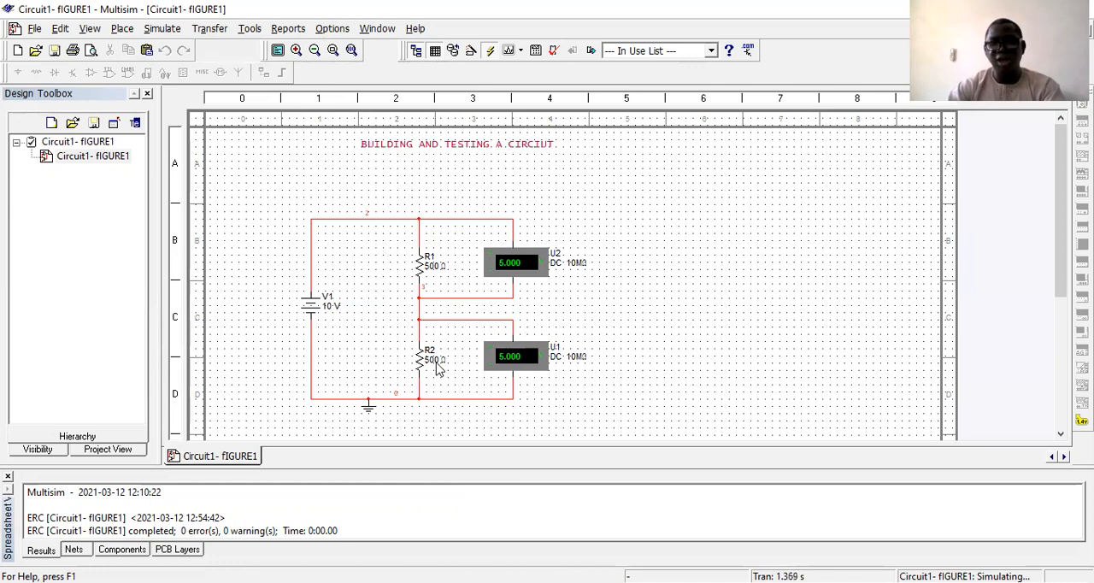
click(488, 53)
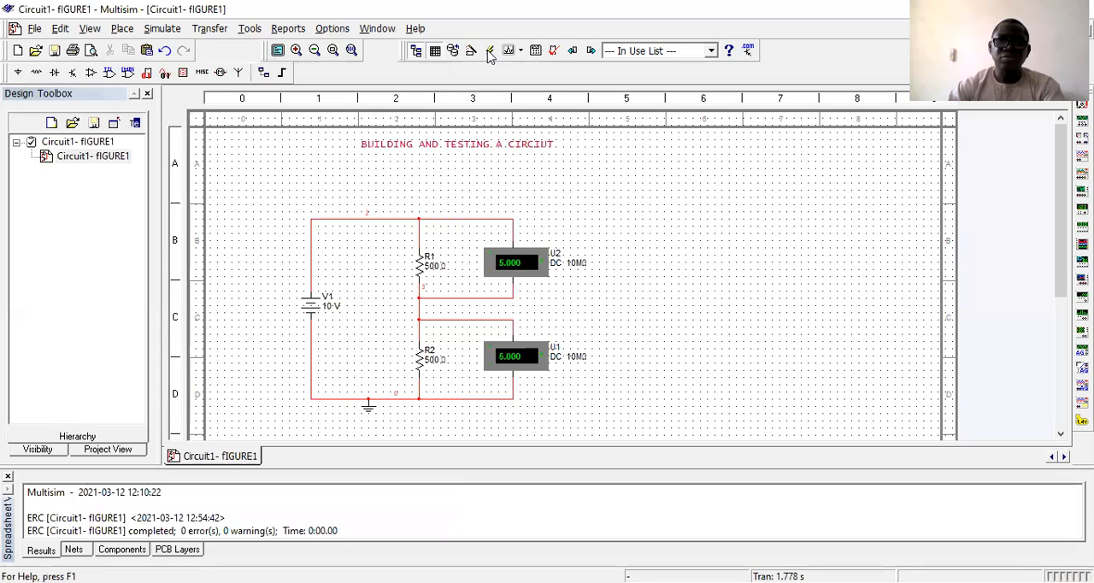
Set resistor R2's resistance to 1 kΩ.
click(425, 361)
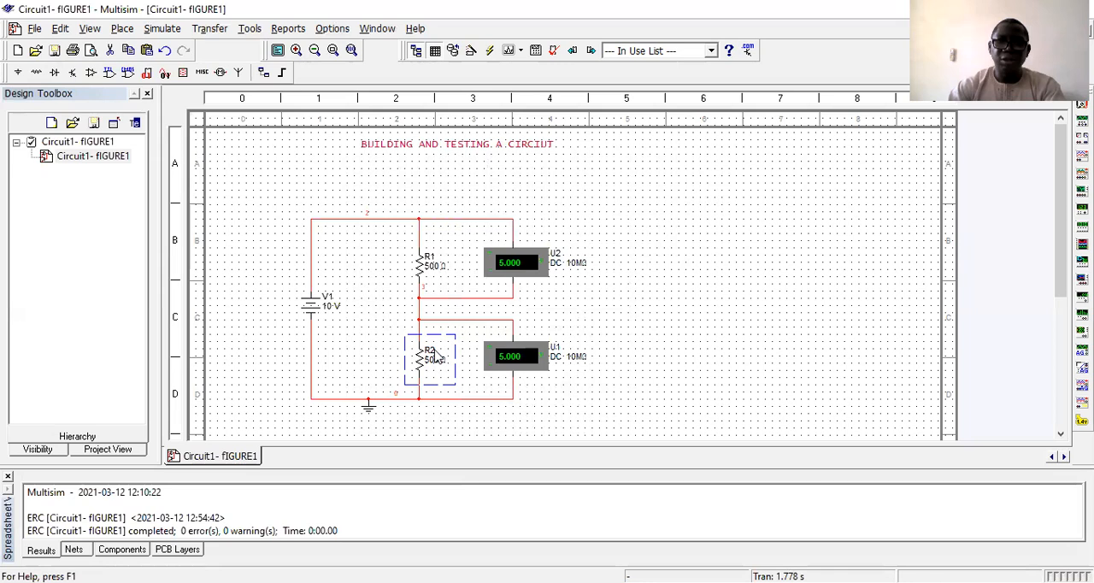
double_click(434, 357)
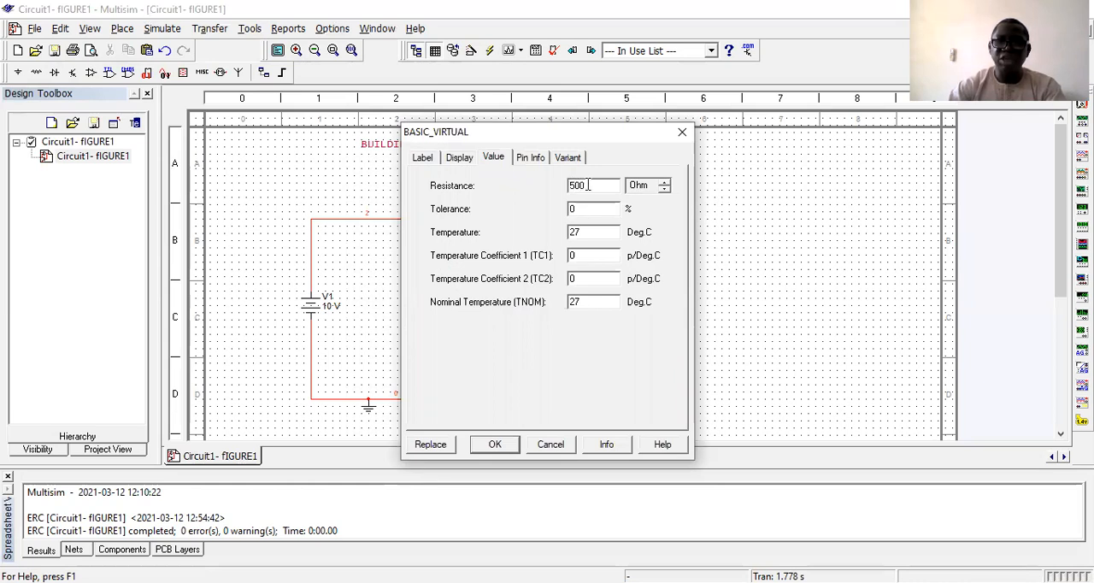
drag(587, 185, 538, 188)
text(1)
click(665, 188)
click(665, 183)
click(666, 183)
click(500, 451)
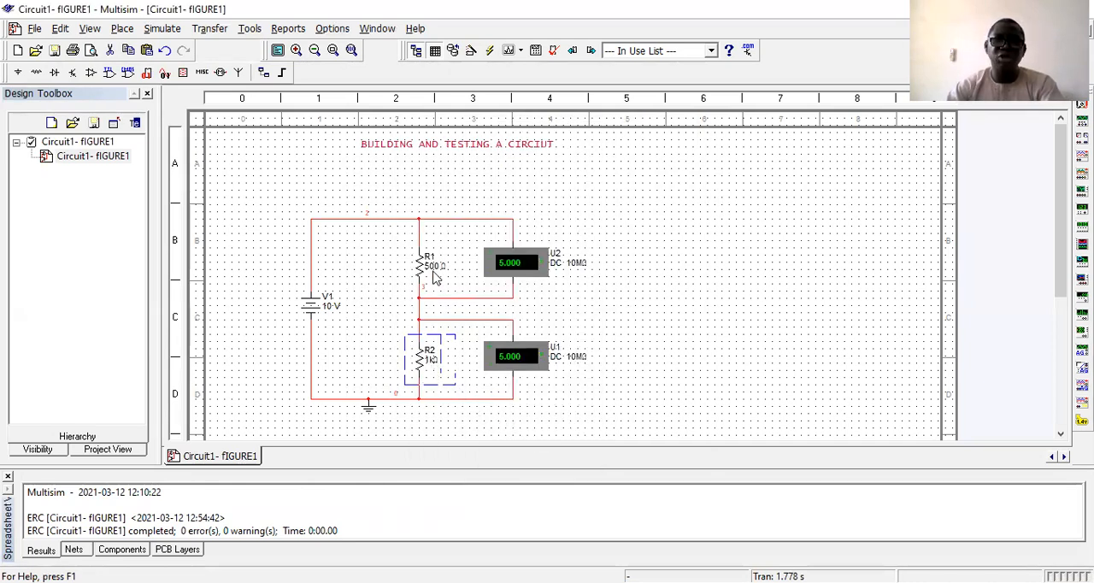
Run the circuit simulation with R1 at 500 Ω and R2 at 1 kΩ to read both voltmeters.
click(706, 257)
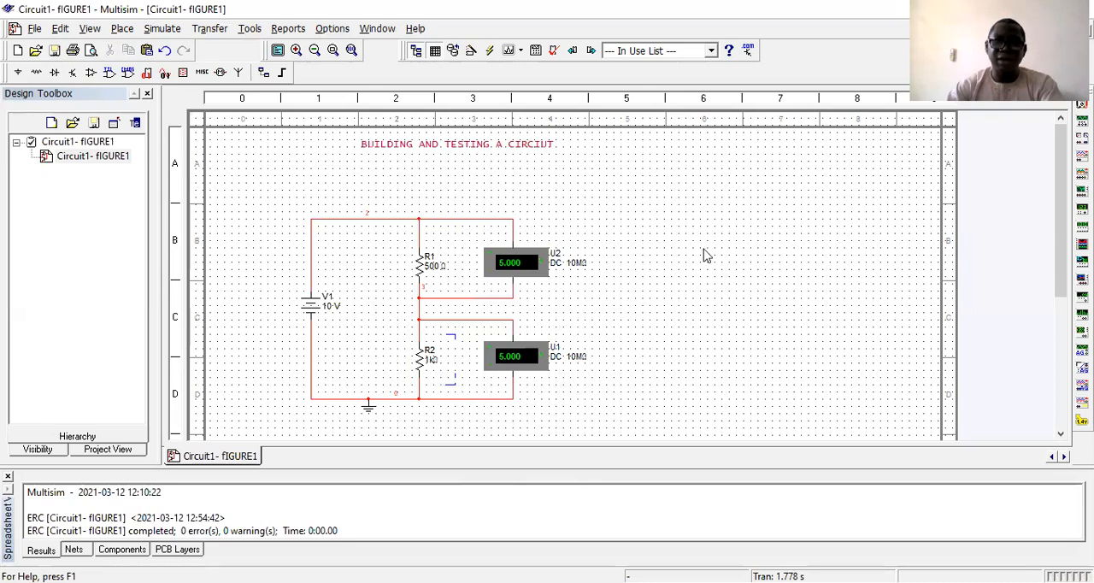
click(488, 53)
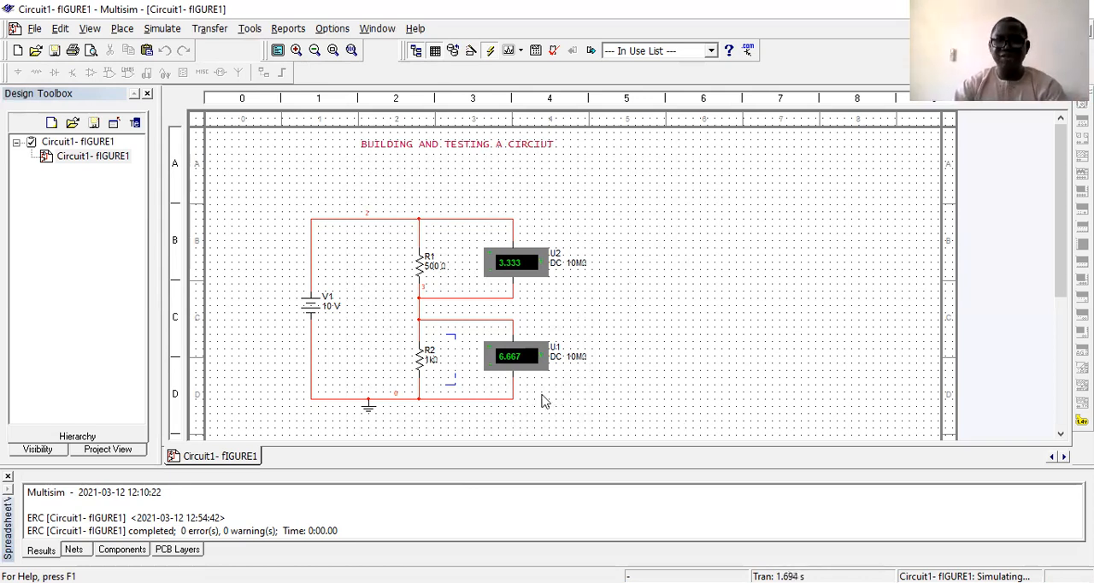
scroll(425, 224, down, 1)
scroll(655, 281, up, 1)
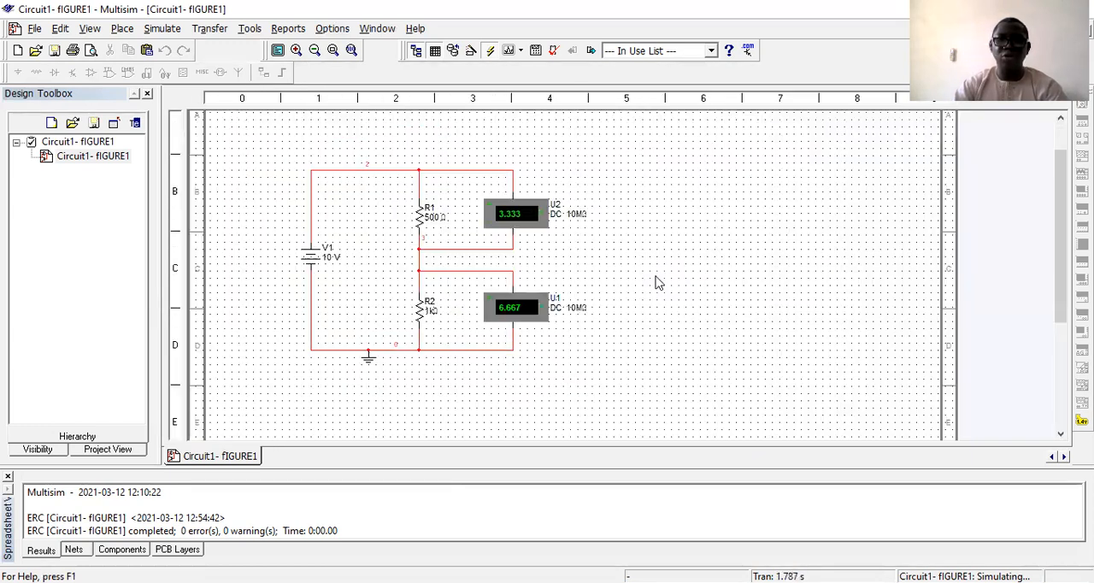
scroll(693, 276, up, 1)
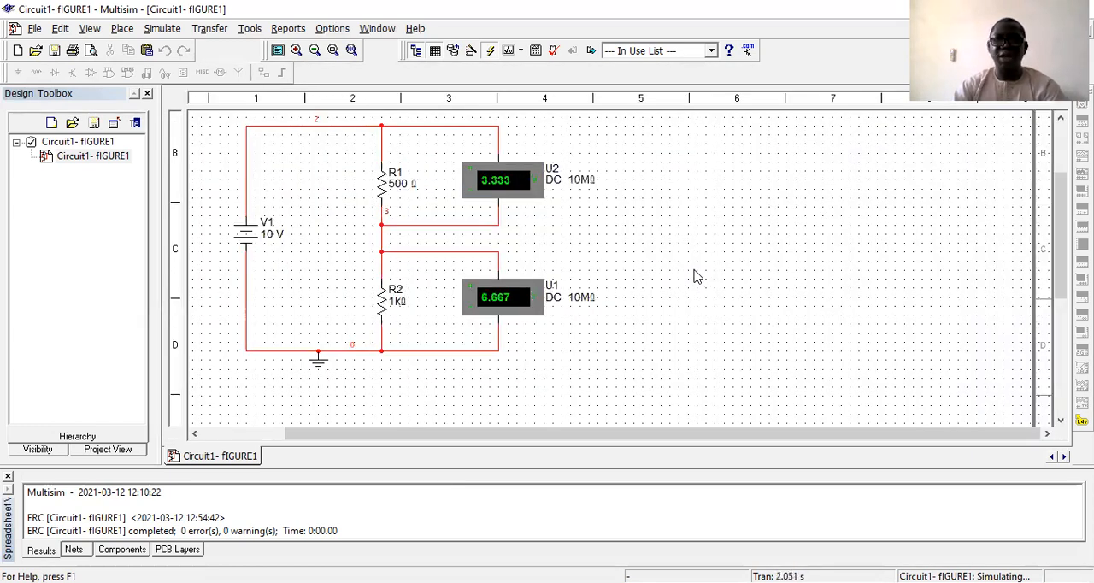
scroll(672, 280, down, 1)
scroll(552, 283, down, 1)
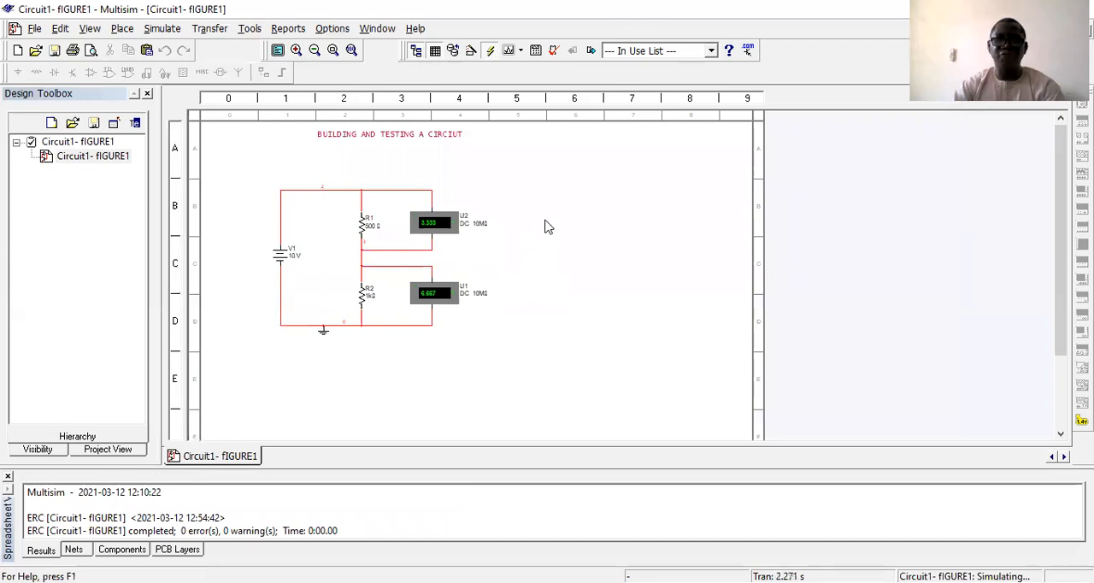
scroll(690, 283, up, 1)
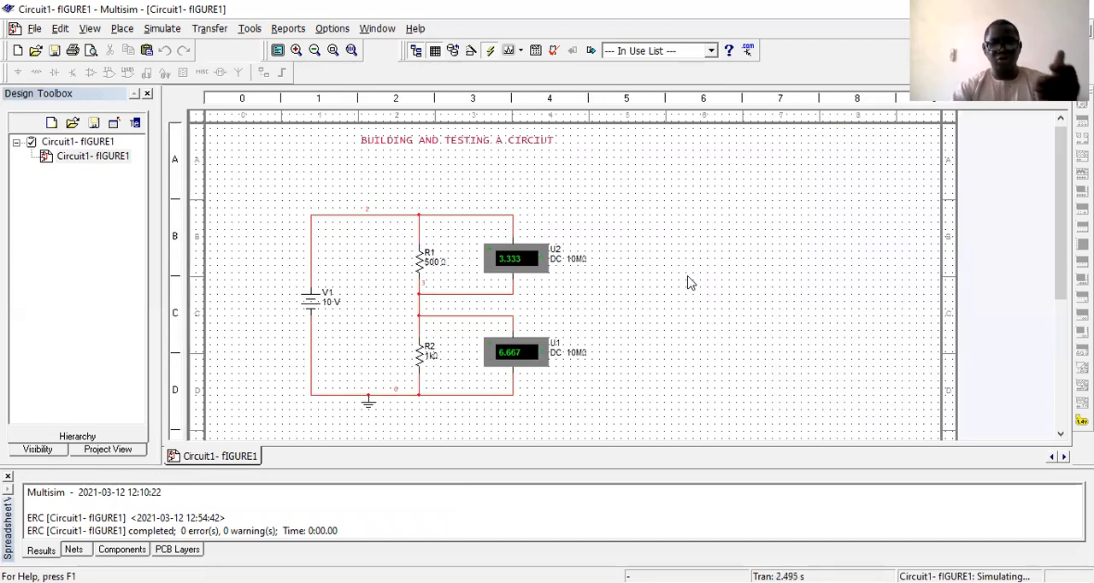